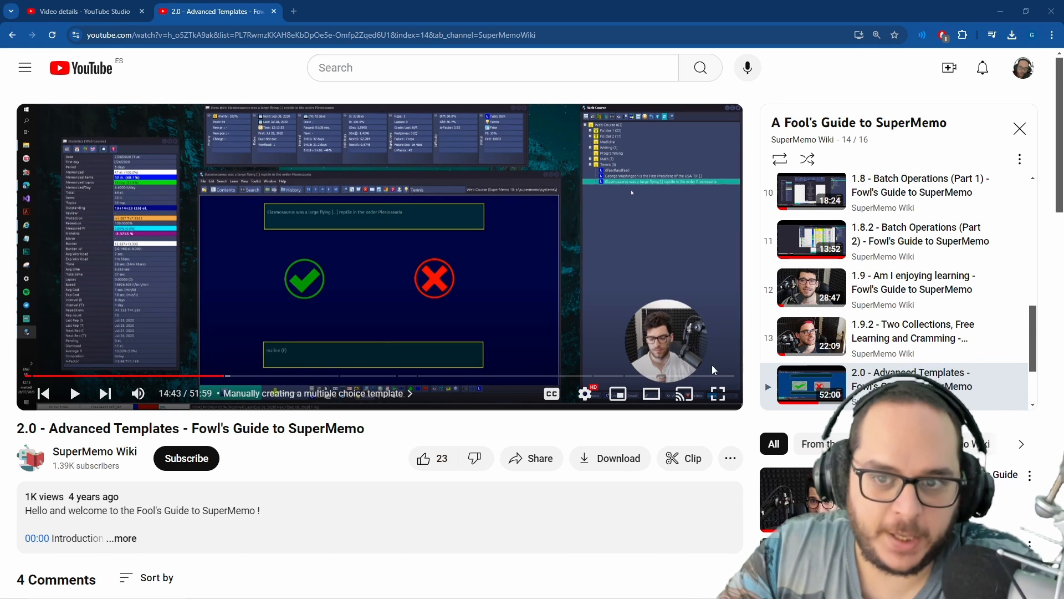
- Switch to SuperMemo and add a new blank item under the root concept
mouse_move(461, 597)
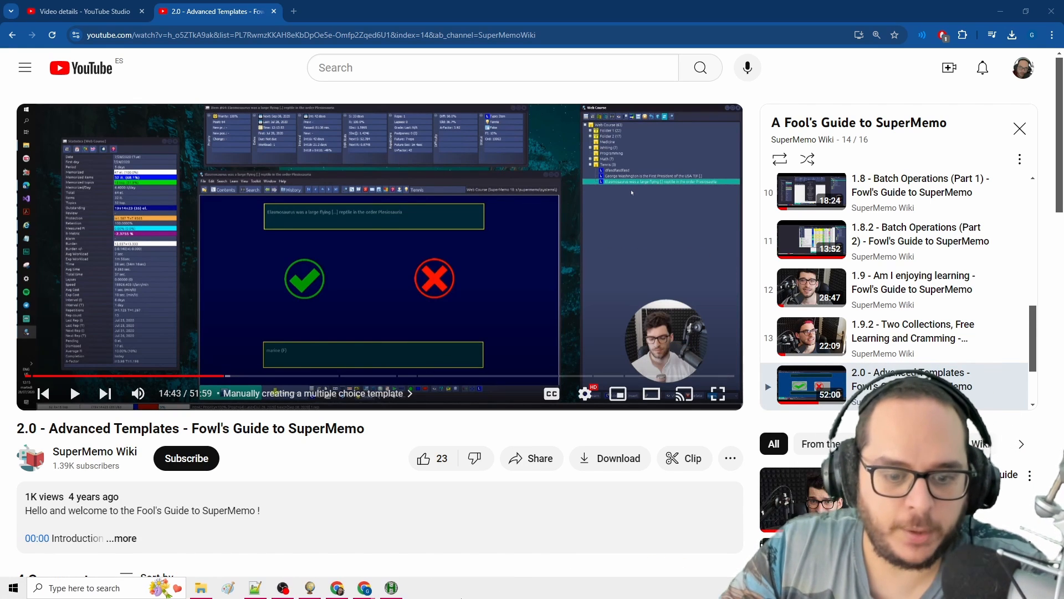
click(310, 588)
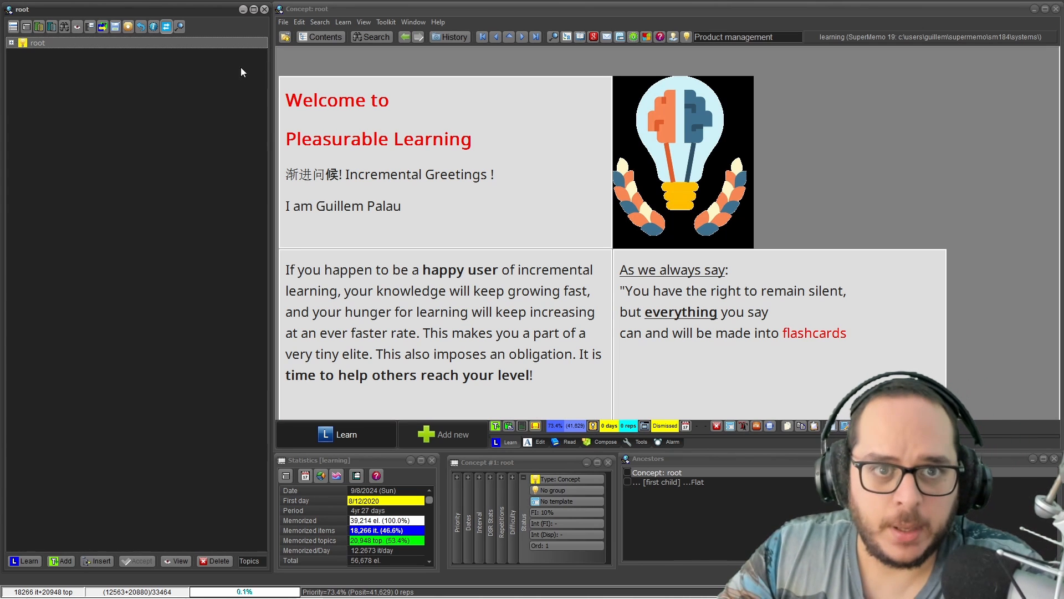
right_click(32, 44)
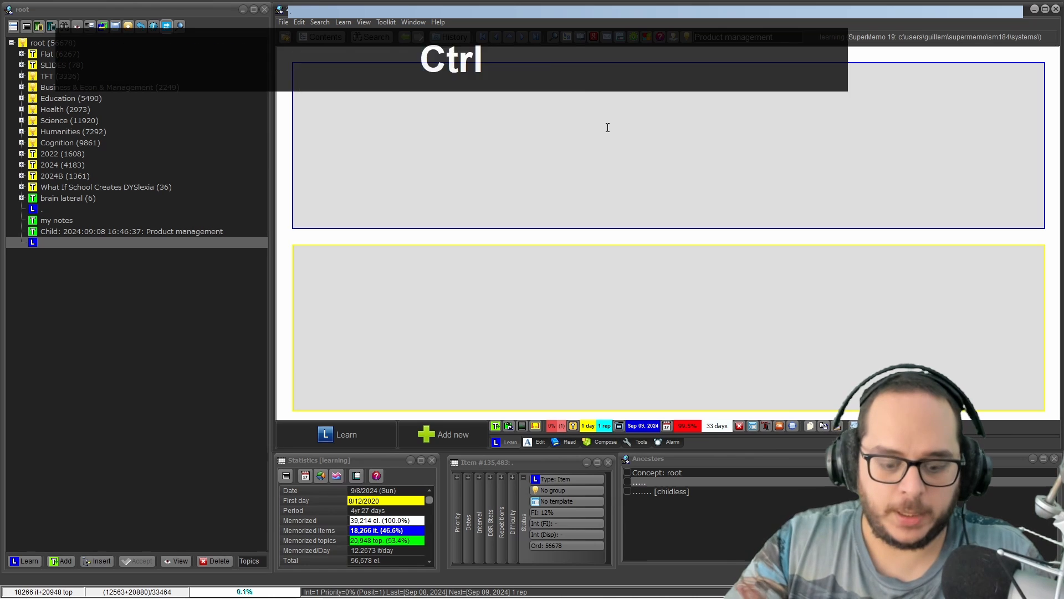
- Apply the Multiple Choice template from the template registry to the new item
key(ctrl+shift+m)
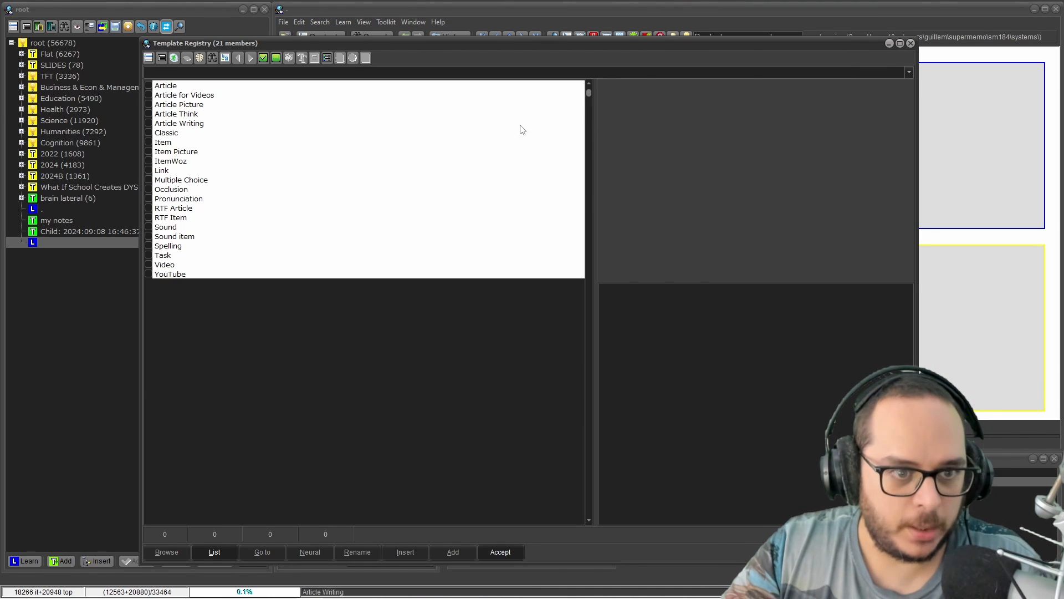
click(189, 180)
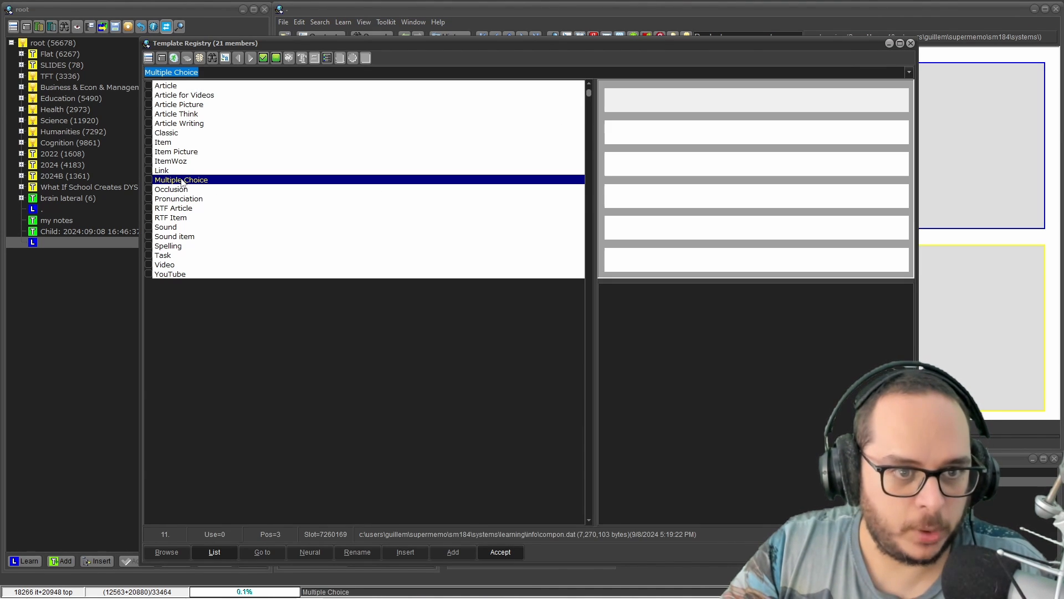
double_click(188, 180)
- Clear the leftover HTML font code from the item's question component
click(591, 88)
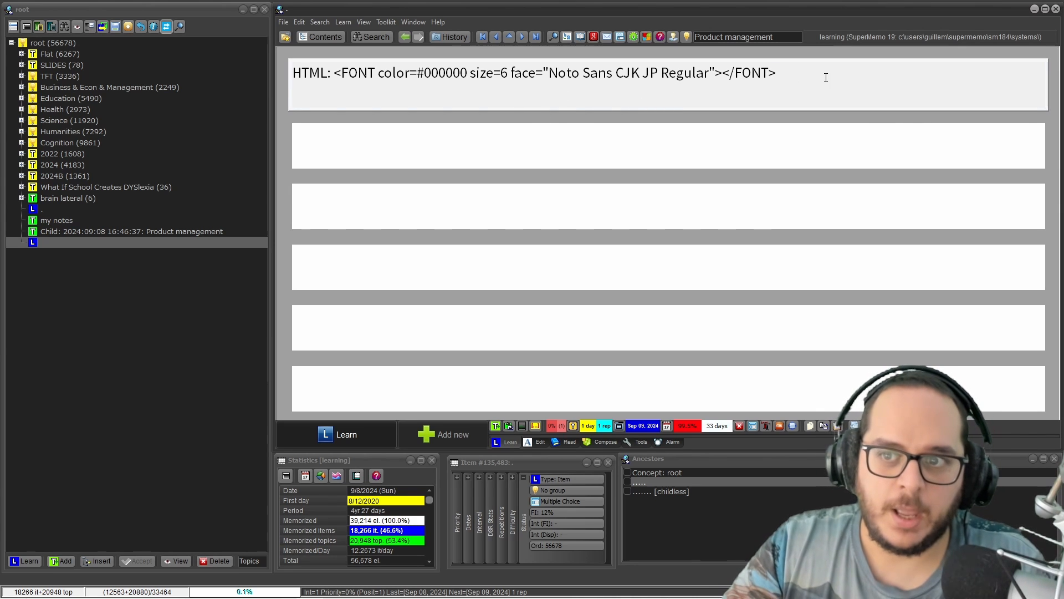
drag(798, 78, 286, 71)
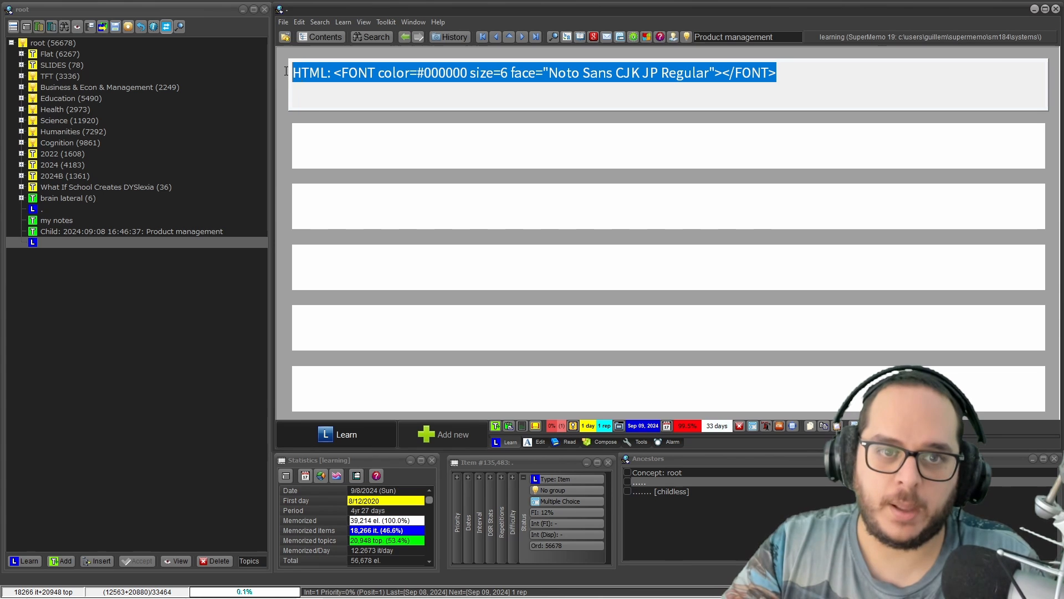
key(BackSpace)
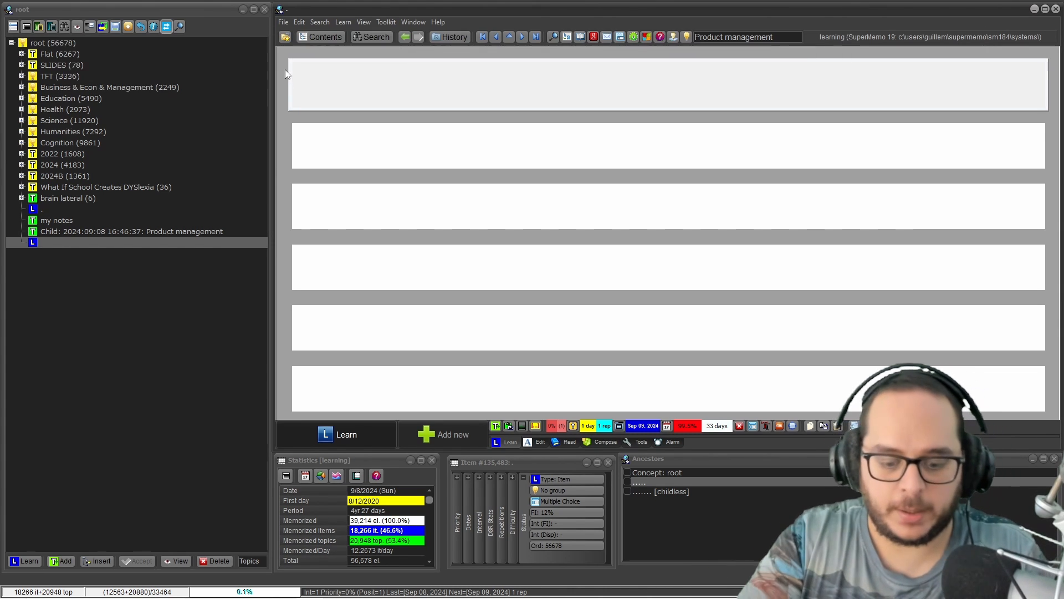
- Check the MCT roles in the Component Order Editor and mark the first choice below the question as Correct
key(ctrl+shift+o)
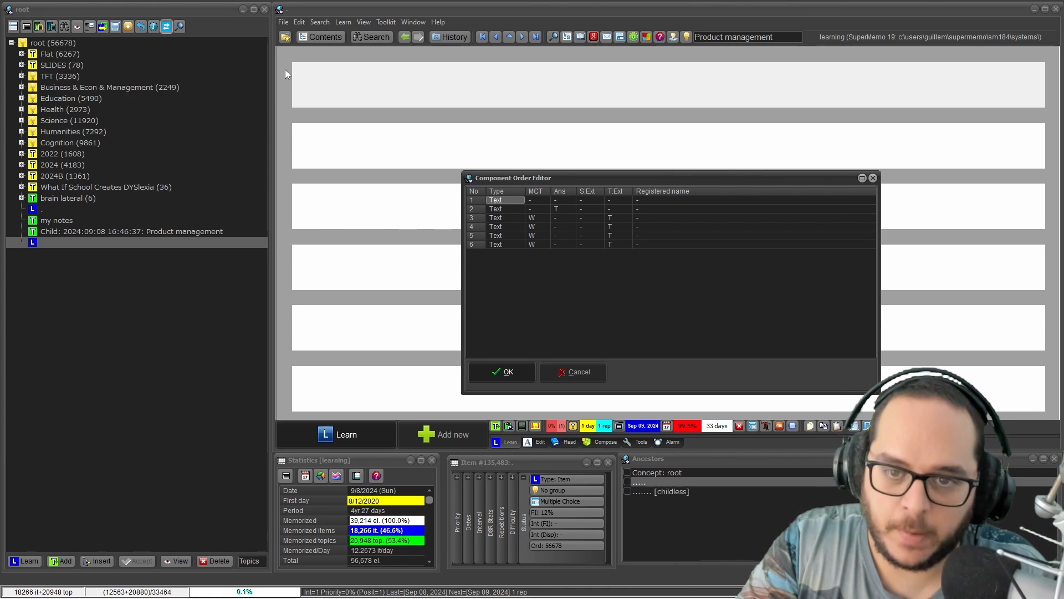
click(530, 217)
click(531, 228)
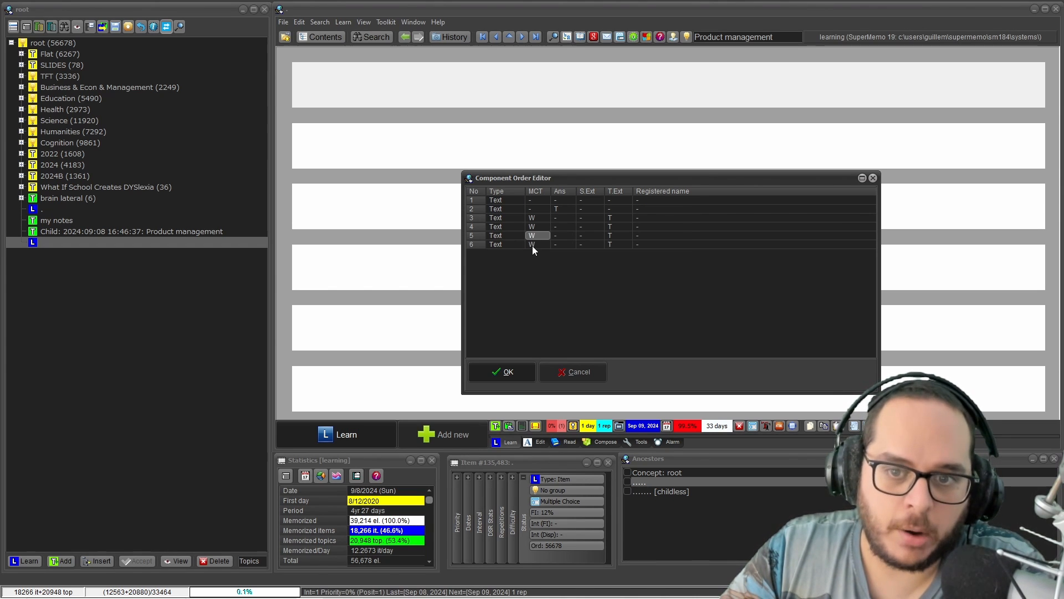
click(530, 247)
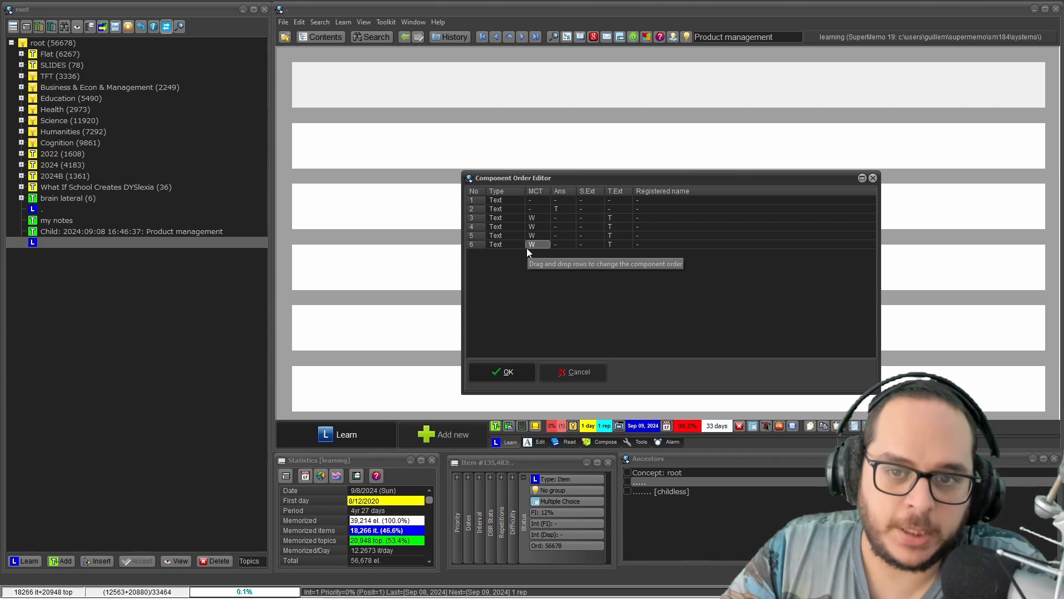
click(527, 210)
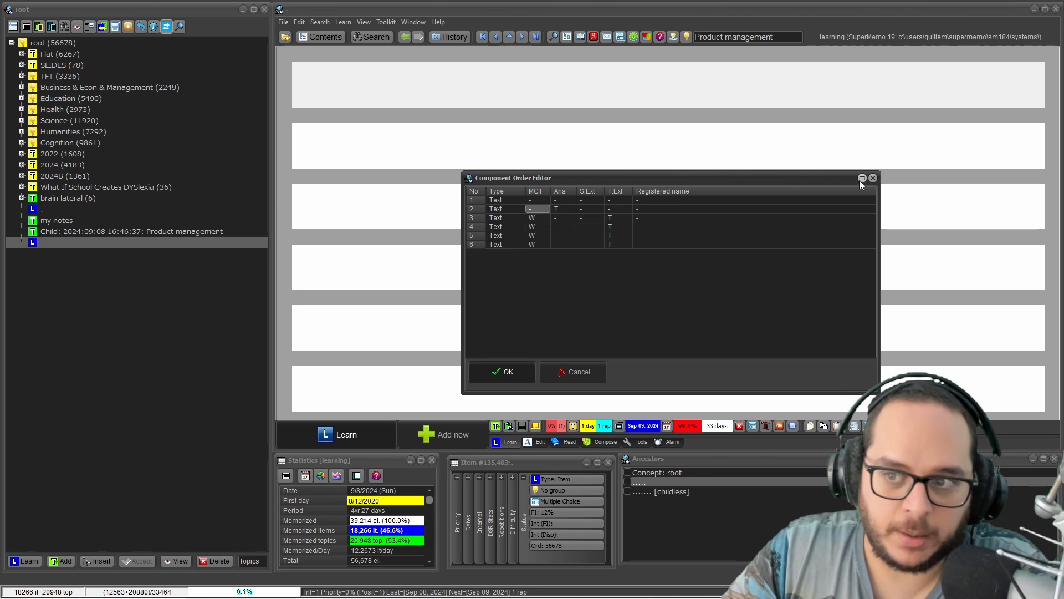
click(873, 178)
click(462, 139)
right_click(461, 139)
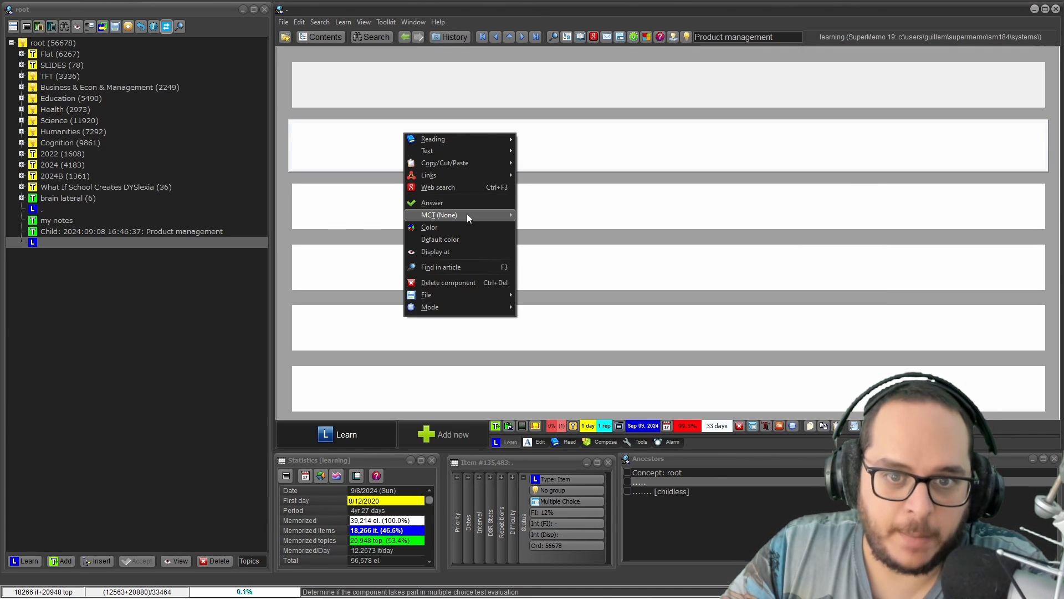
mouse_move(467, 214)
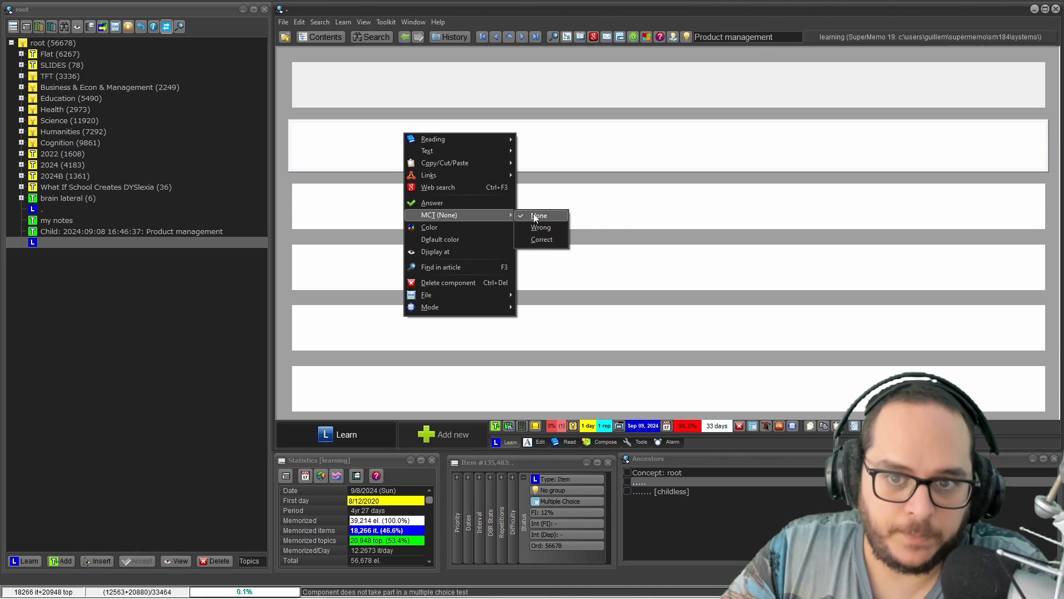
click(548, 239)
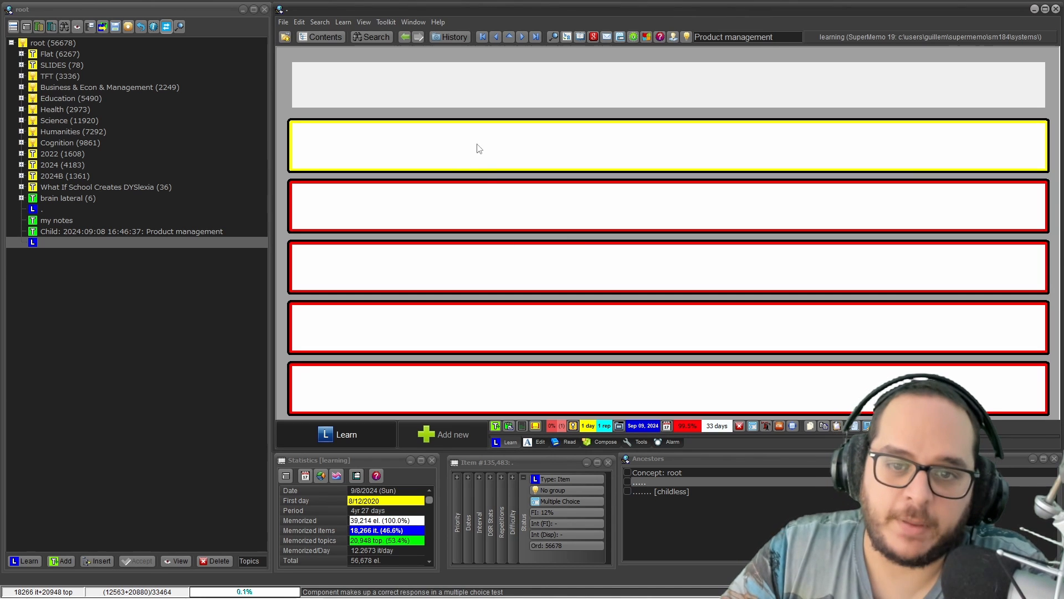
- Enter the question "What is the name of this channel?" with choices Pleasurable Learning, Incremental Greetings, See you incrementally, Long story short and And so on
click(454, 87)
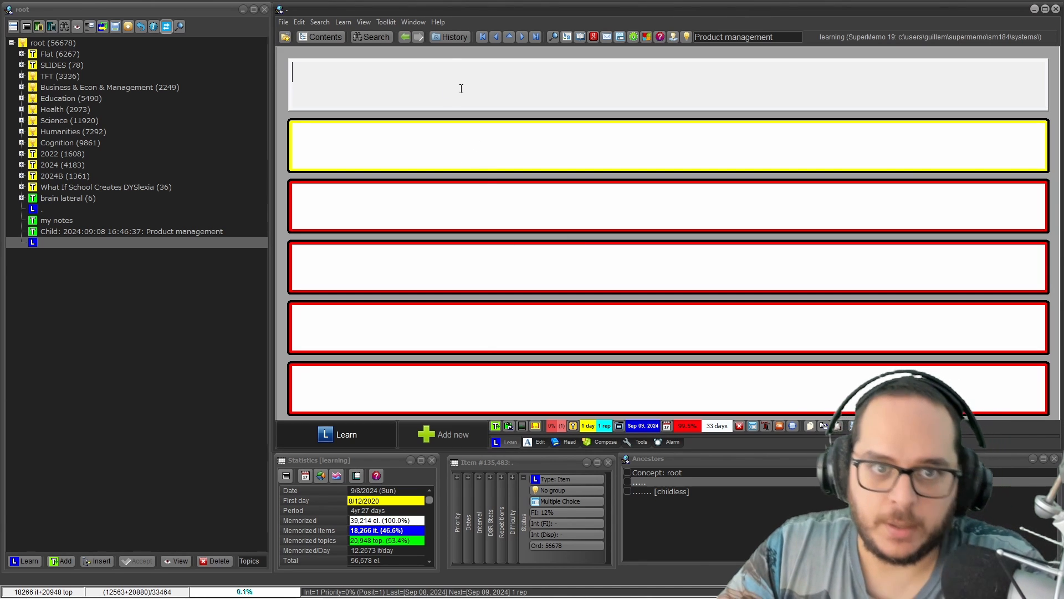
text(What is )
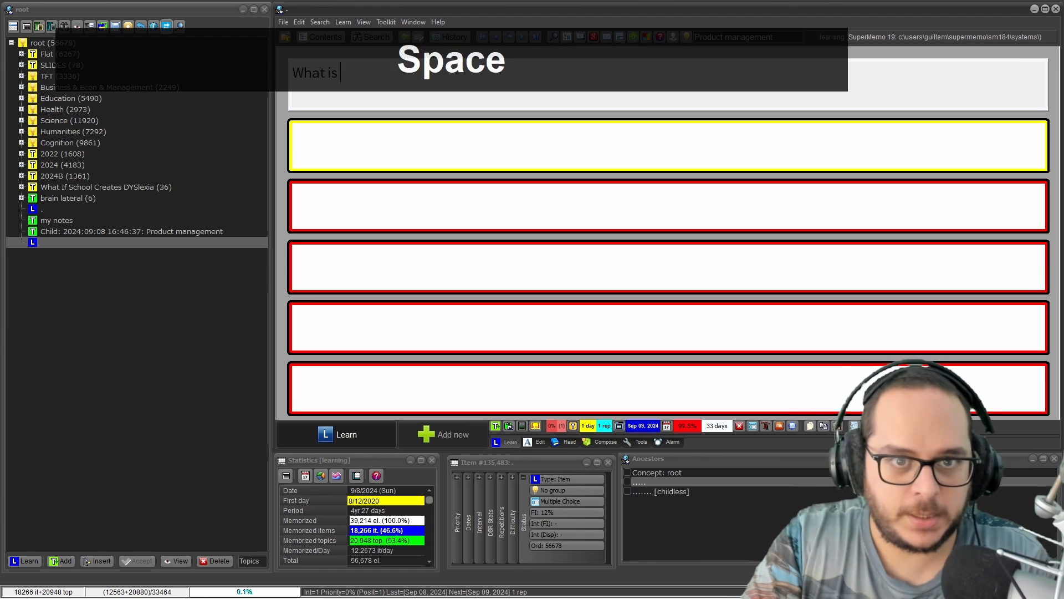
text(the name of th)
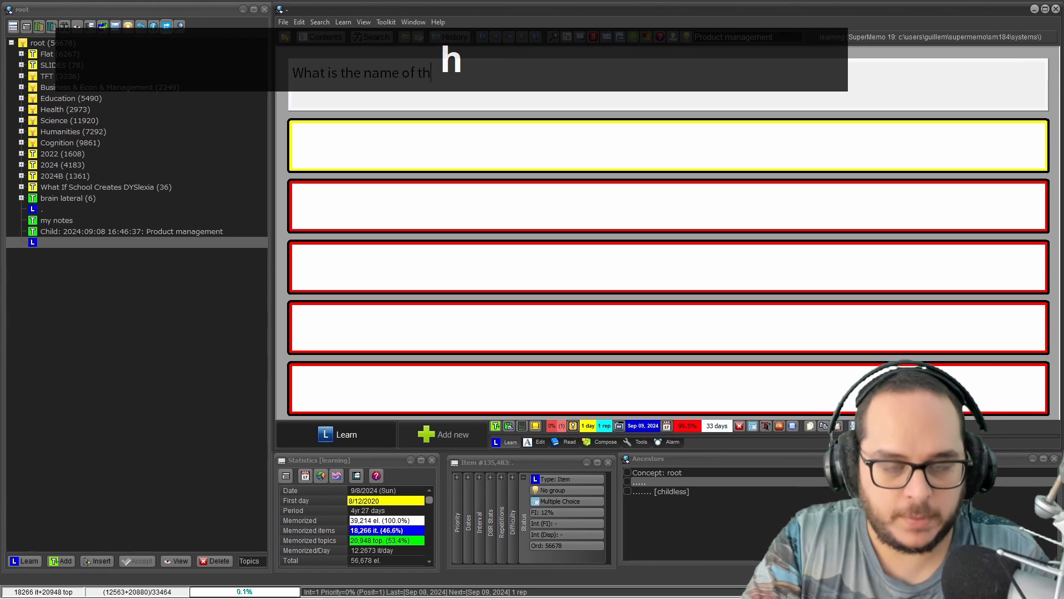
text(is channel?)
key(Escape)
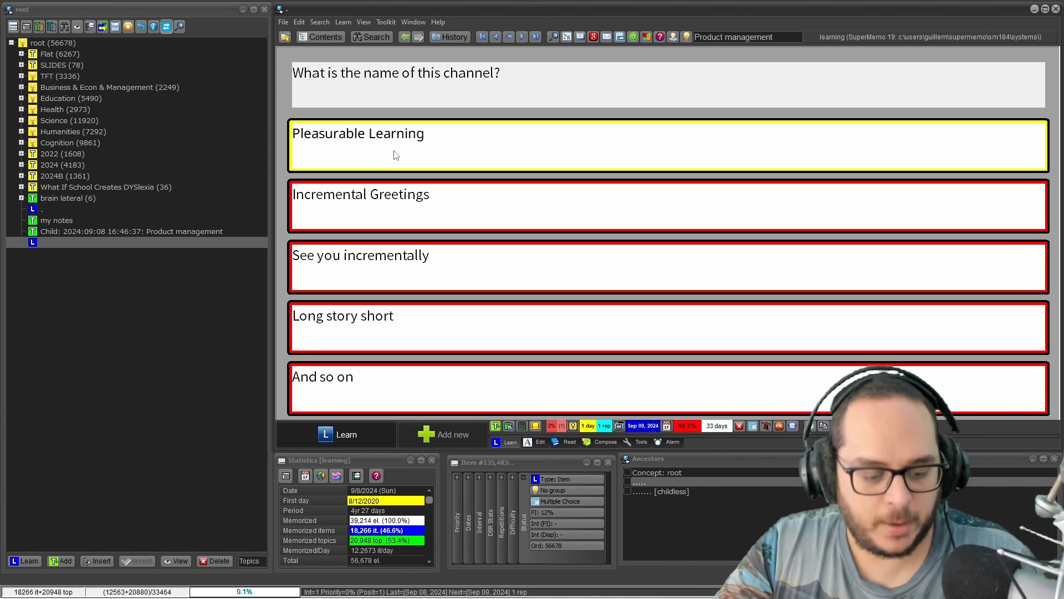
- Duplicate the item and change the copy's question to "What do I say at the start of my videos?"
key(alt+d)
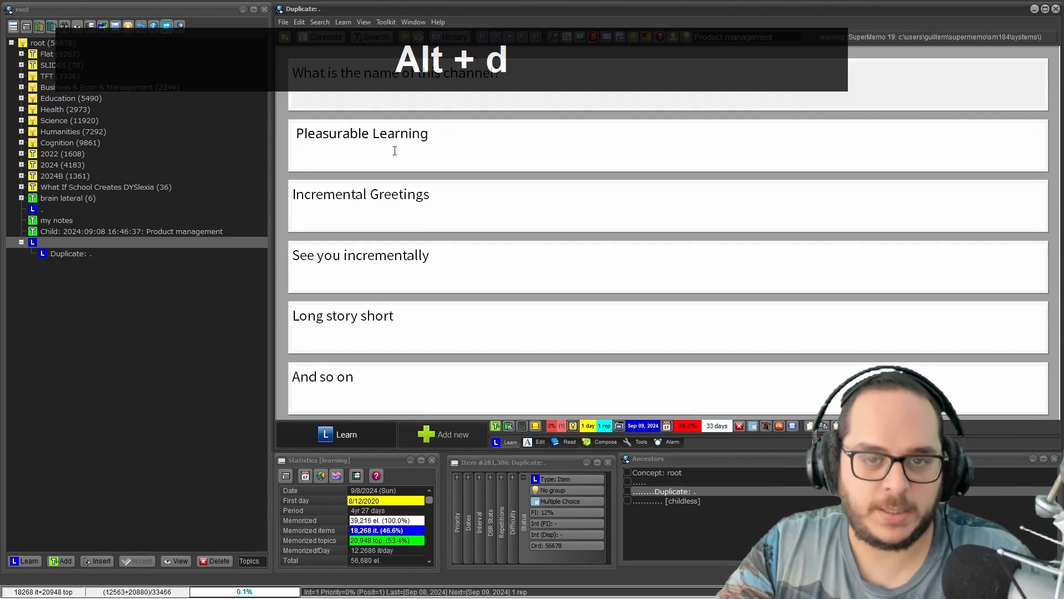
drag(494, 72, 341, 66)
text(do I say at)
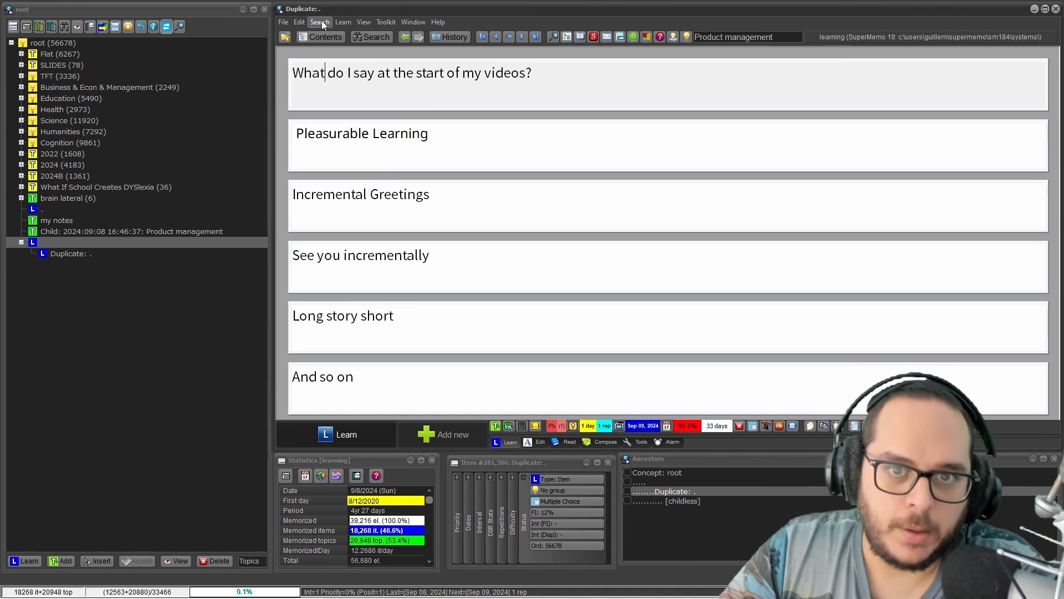
drag(328, 77, 532, 79)
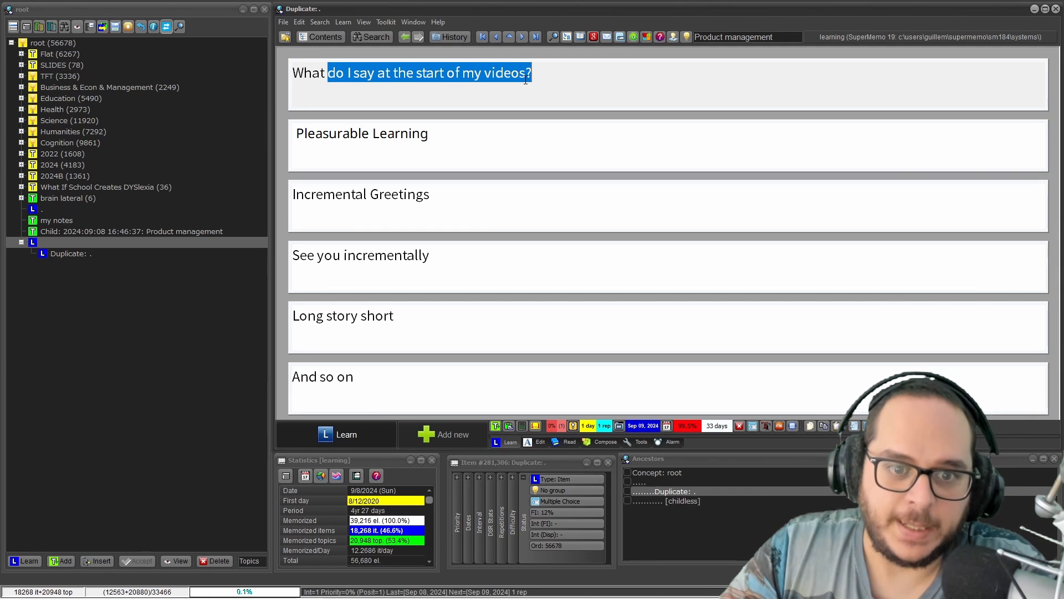
- Set the MCT role of Incremental Greetings to Correct in the duplicated item and leave editing mode
click(384, 195)
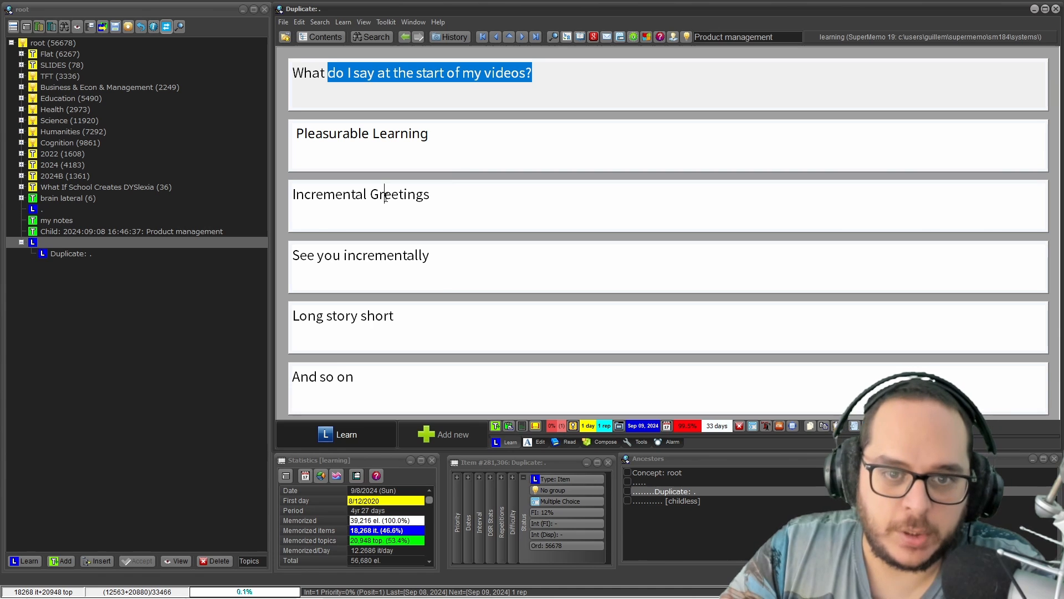
right_click(385, 197)
mouse_move(394, 272)
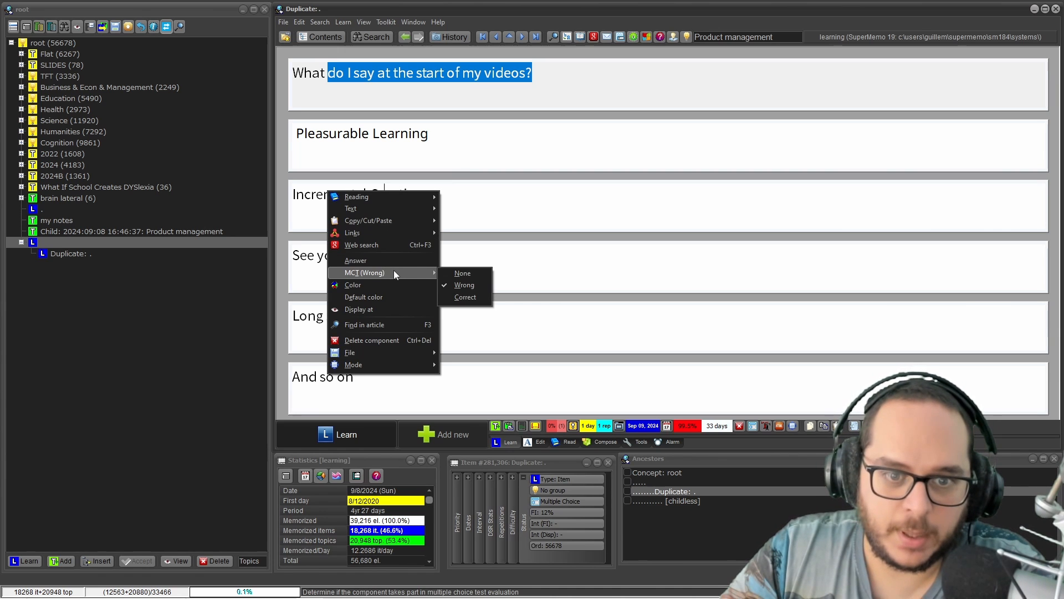
click(469, 297)
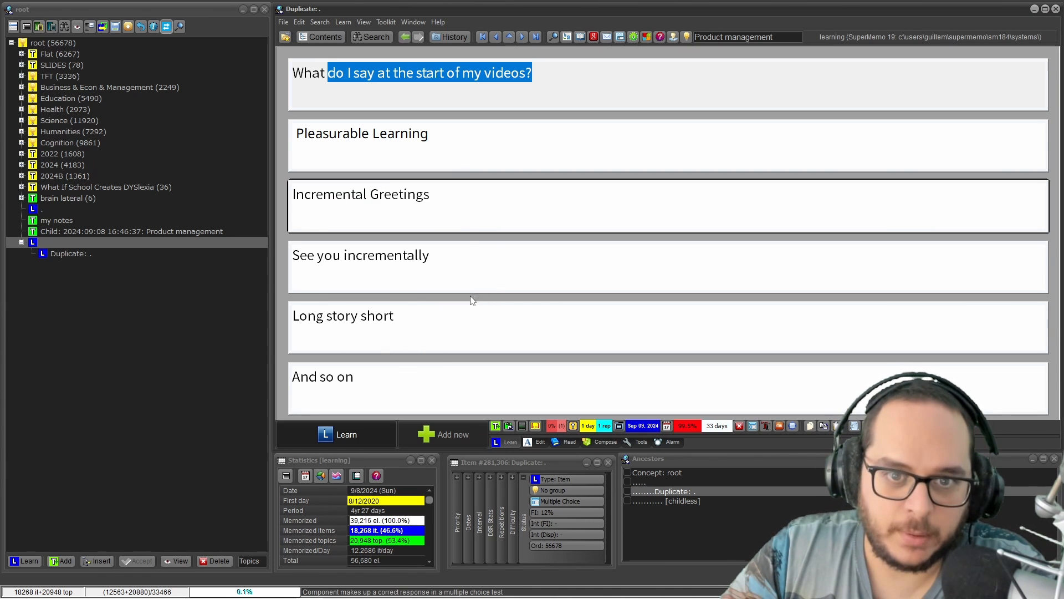
key(ctrl+e)
key(ctrl+e)
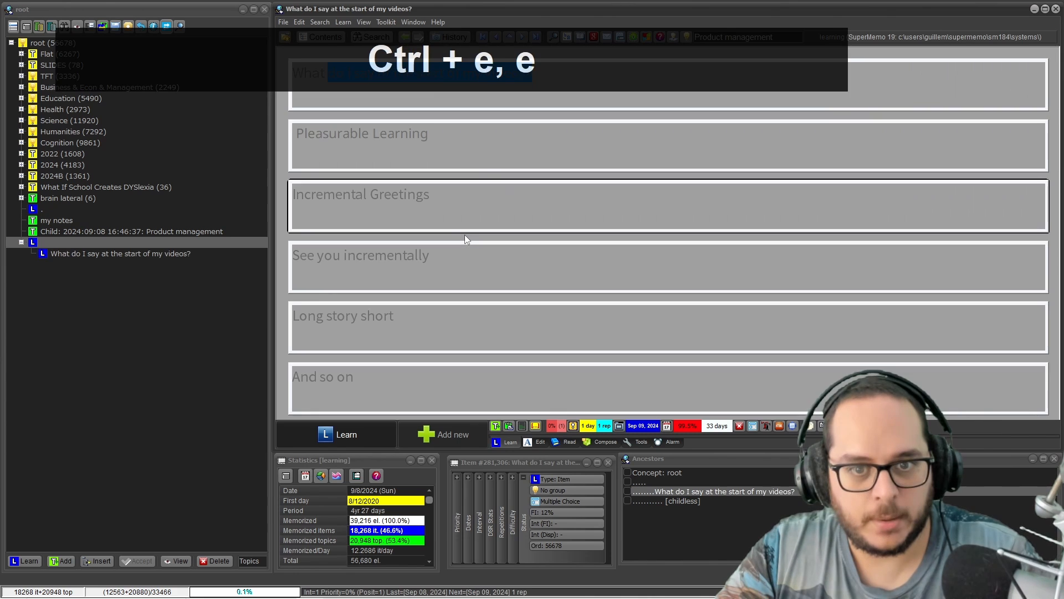
key(ctrl+e)
- Check the duplicate's component roles and set the MCT role of Pleasurable Learning to Wrong
key(ctrl+shift+o)
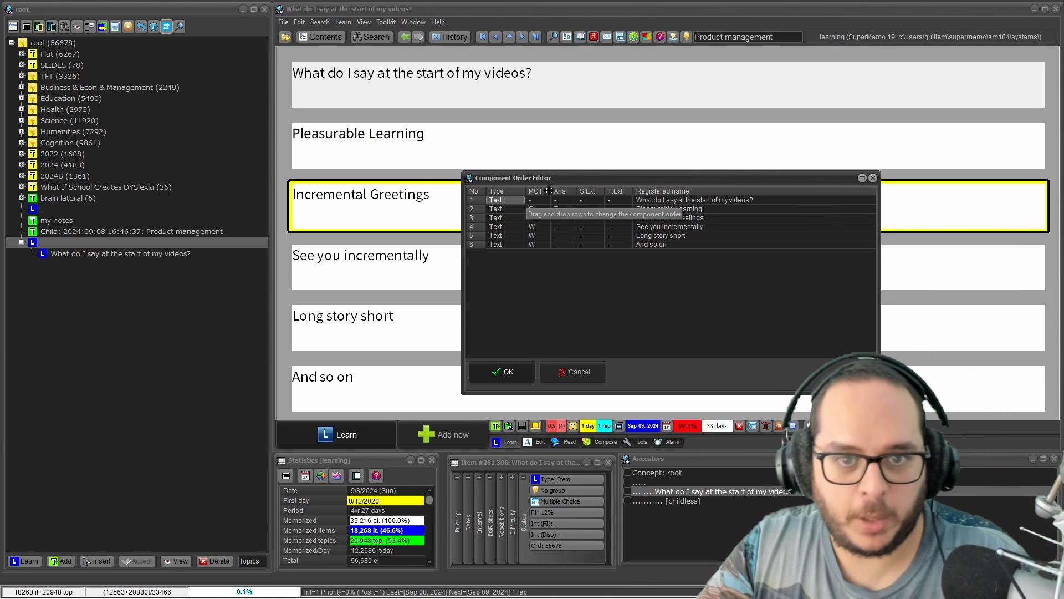
key(Escape)
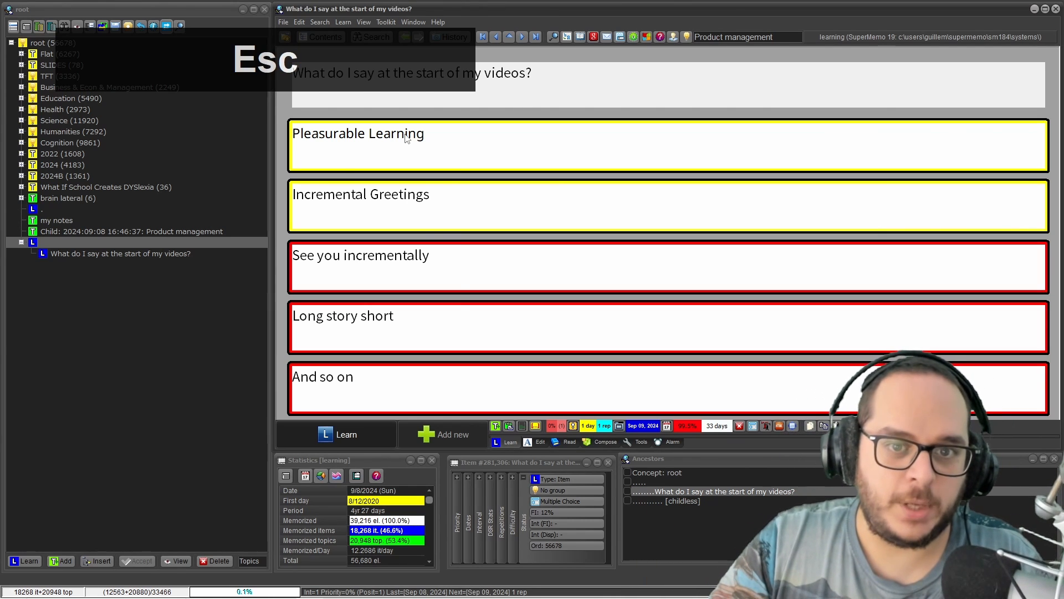
right_click(349, 129)
mouse_move(415, 212)
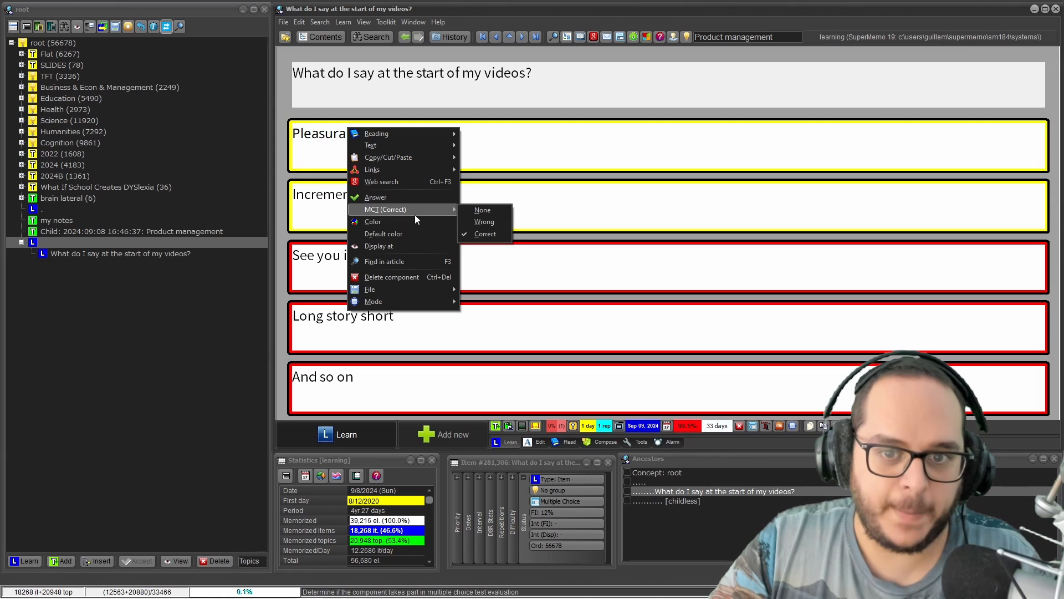
click(483, 222)
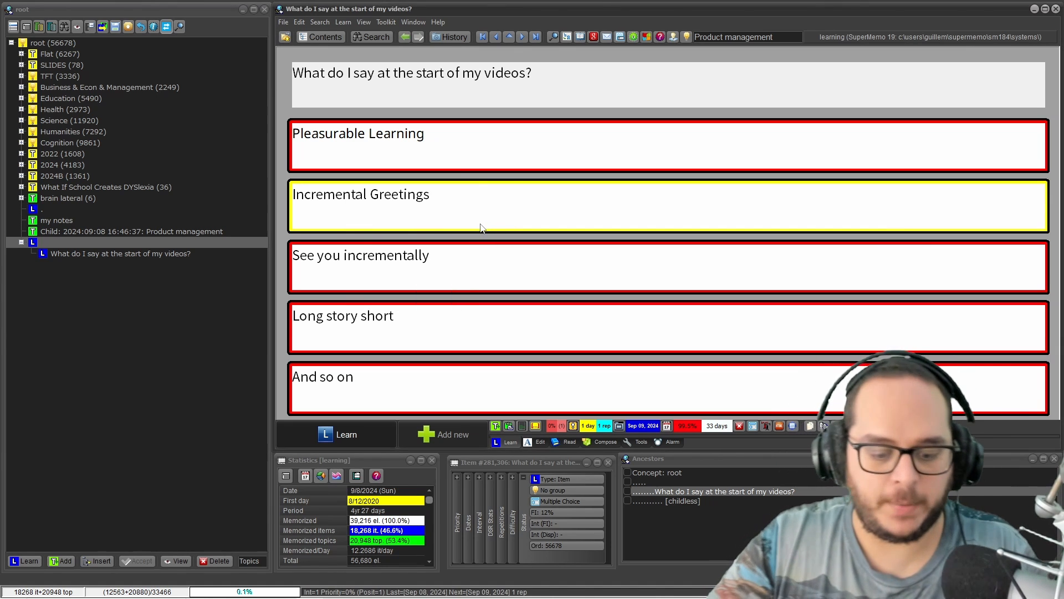
- Compare the MCT roles of the duplicate and the original item in the Component Order Editor
key(ctrl+shift+o)
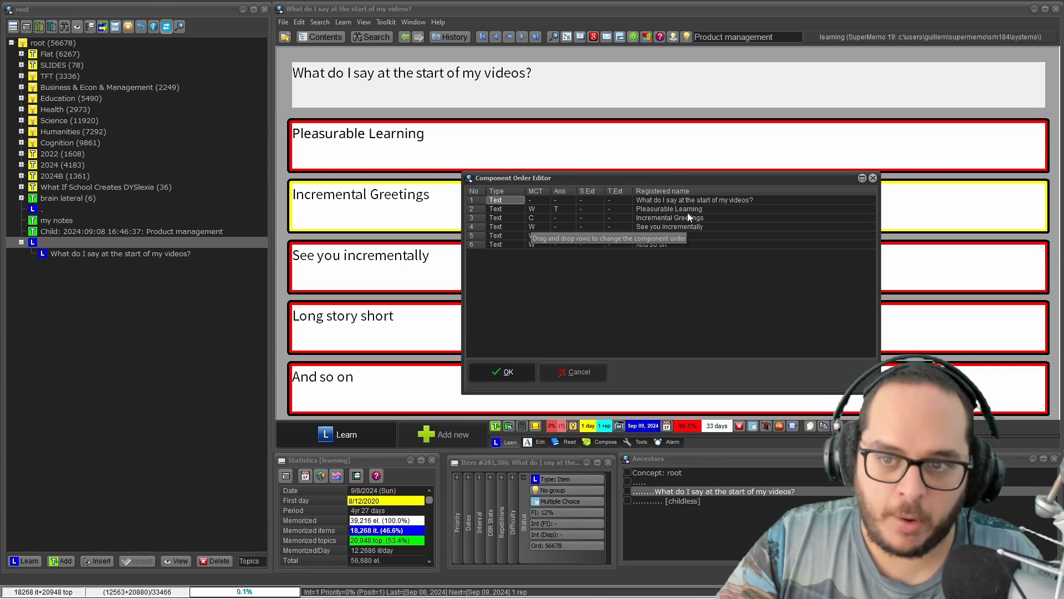
key(Escape)
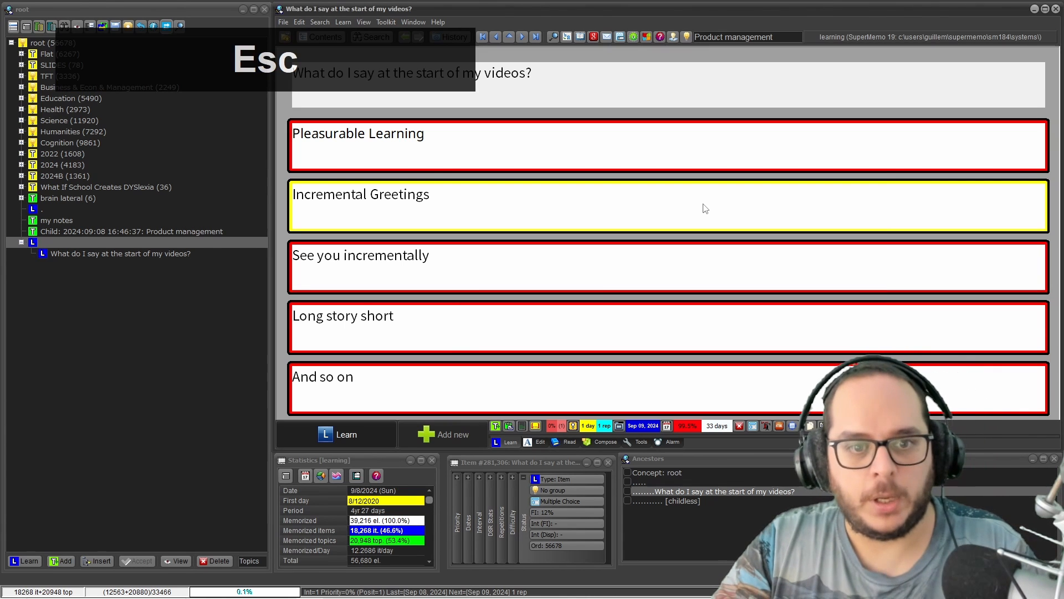
key(alt+Left)
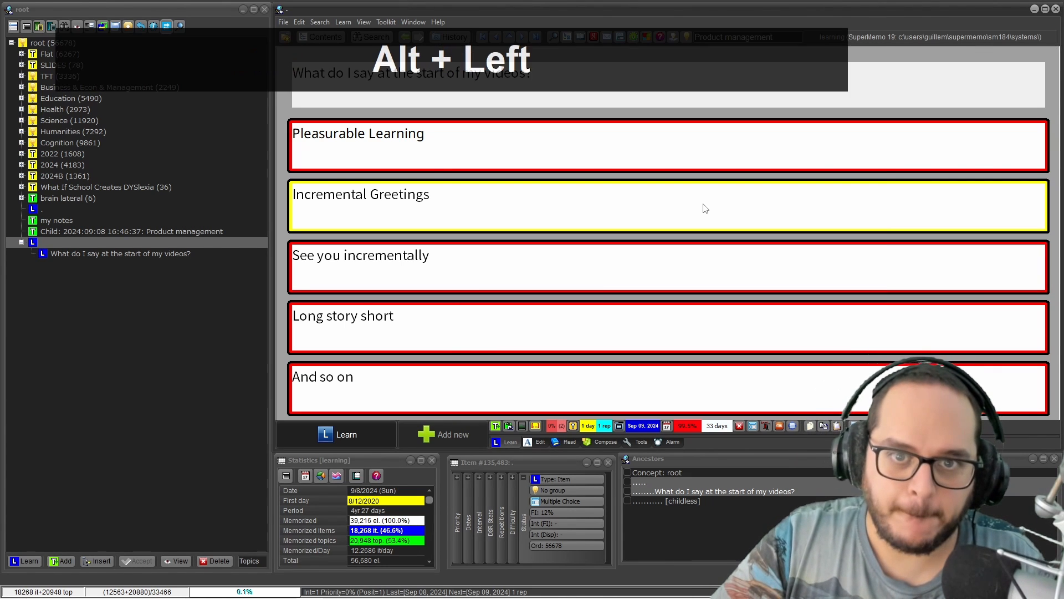
key(ctrl+shift+o)
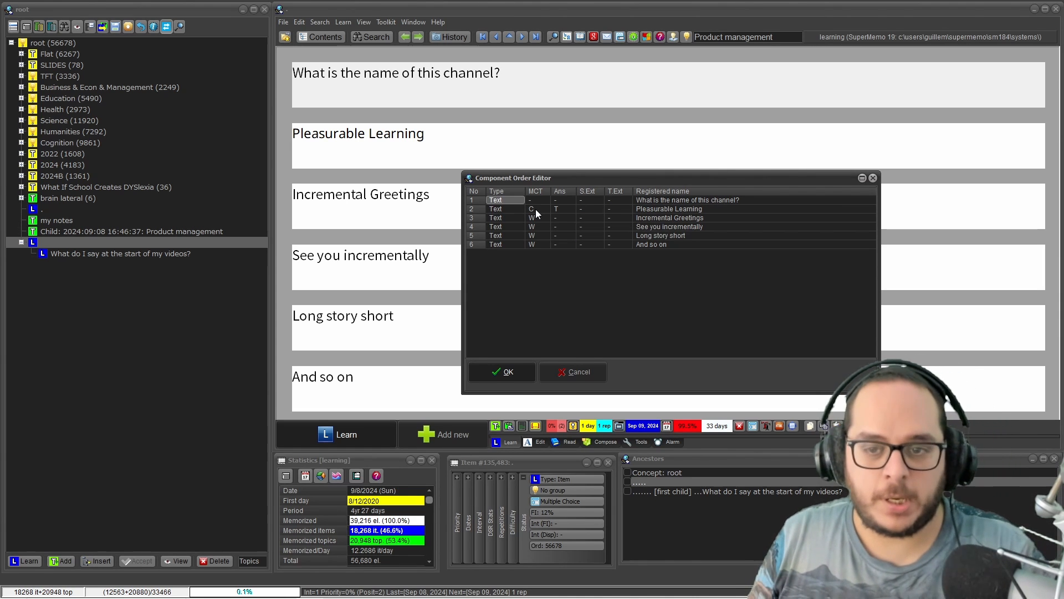
key(Escape)
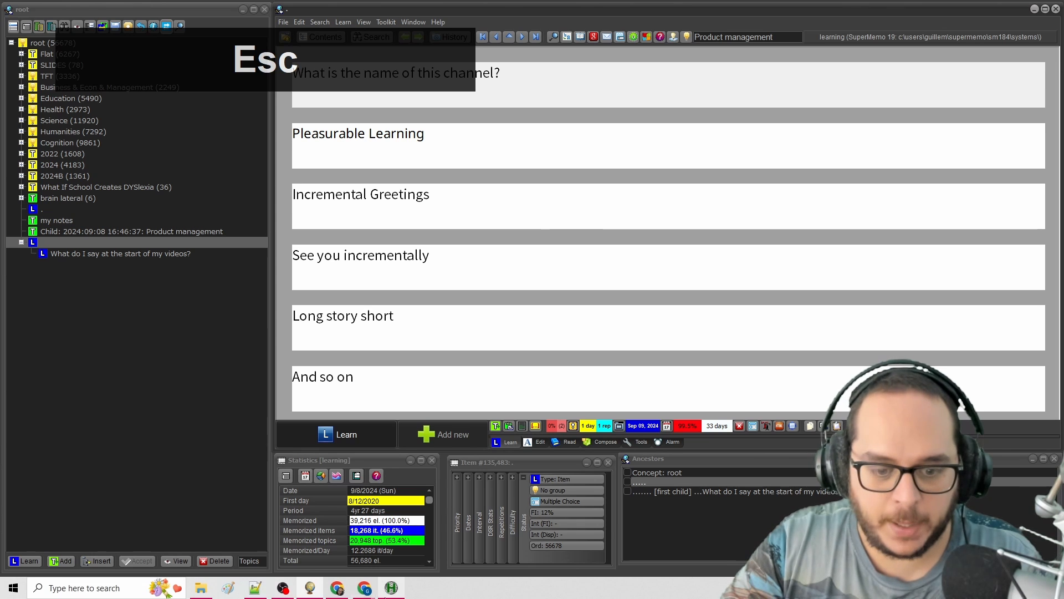
- Switch to Chrome to view the paused Advanced Templates video, and return to SuperMemo
mouse_move(371, 589)
click(380, 543)
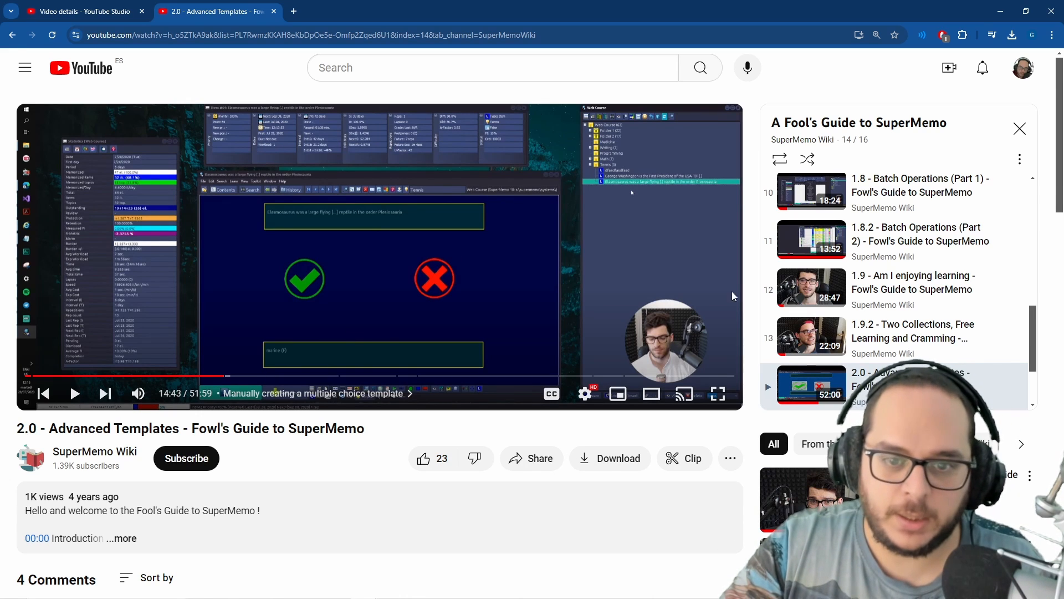
click(999, 10)
- Check the MCT role options of the Incremental Greetings component in the item asking for the channel's name
right_click(488, 219)
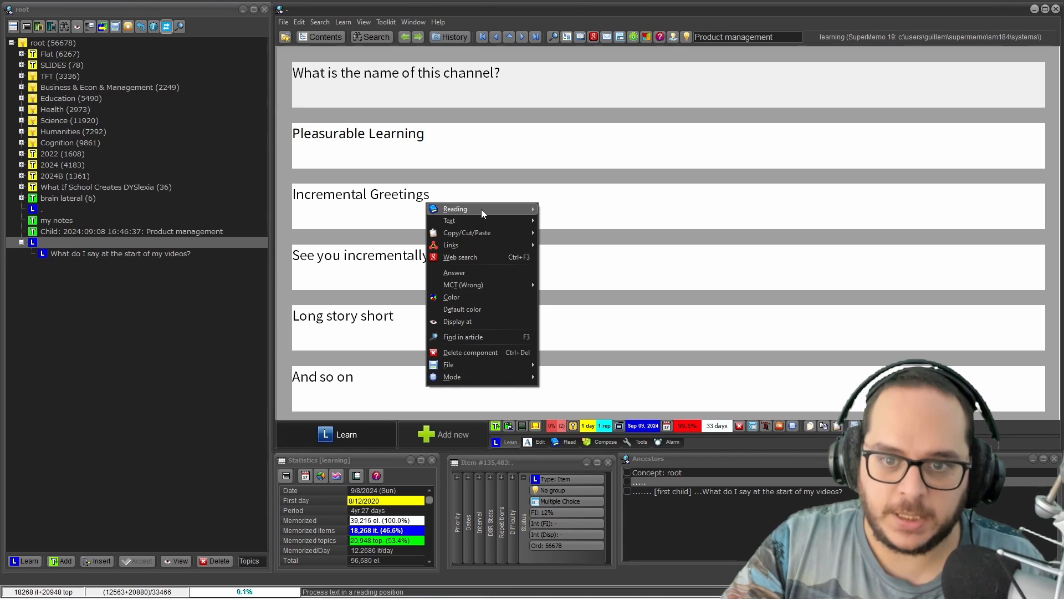
mouse_move(494, 285)
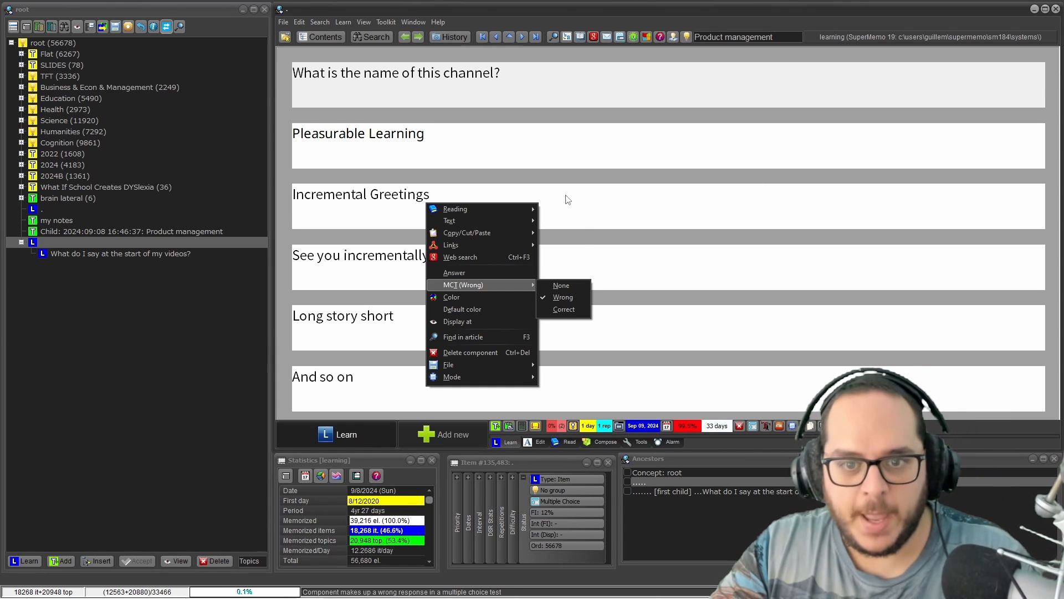
key(Escape)
key(Escape)
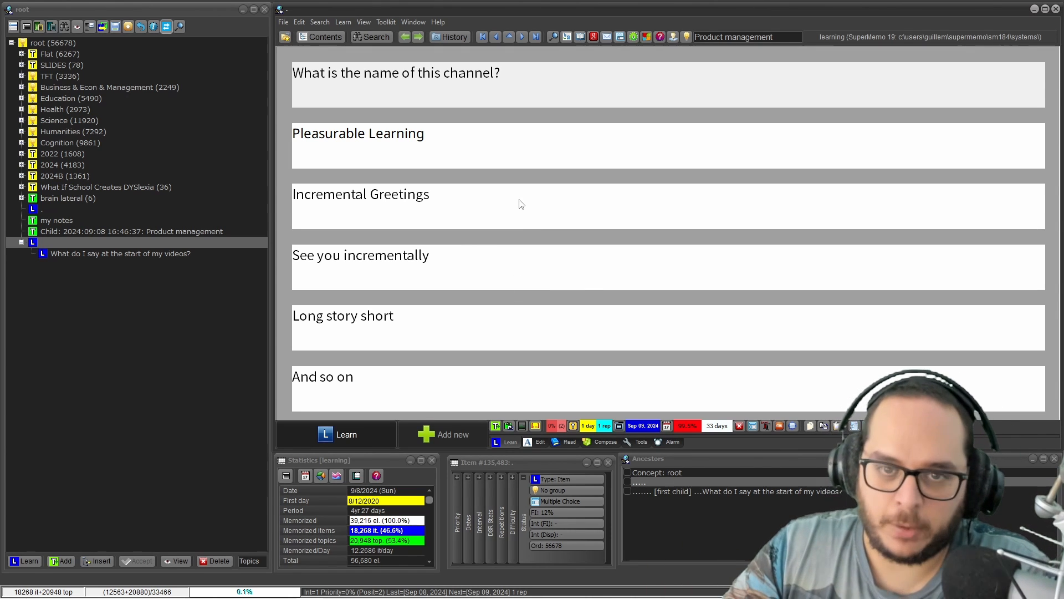
- Switch to Chrome and play the "2.0 - Advanced Templates - Fowl's Guide to SuperMemo" video in full screen
mouse_move(395, 596)
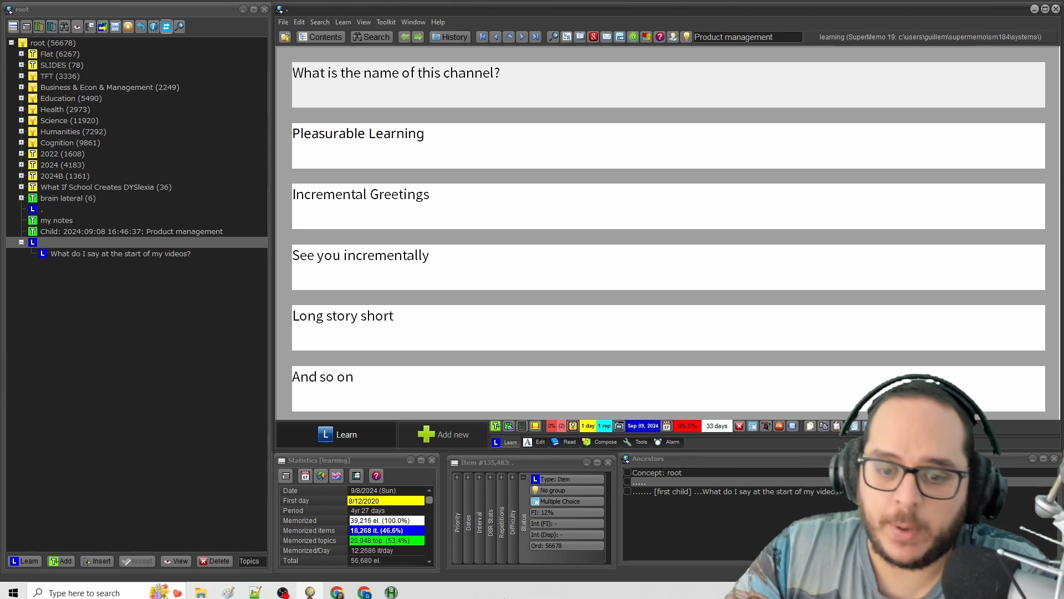
mouse_move(364, 589)
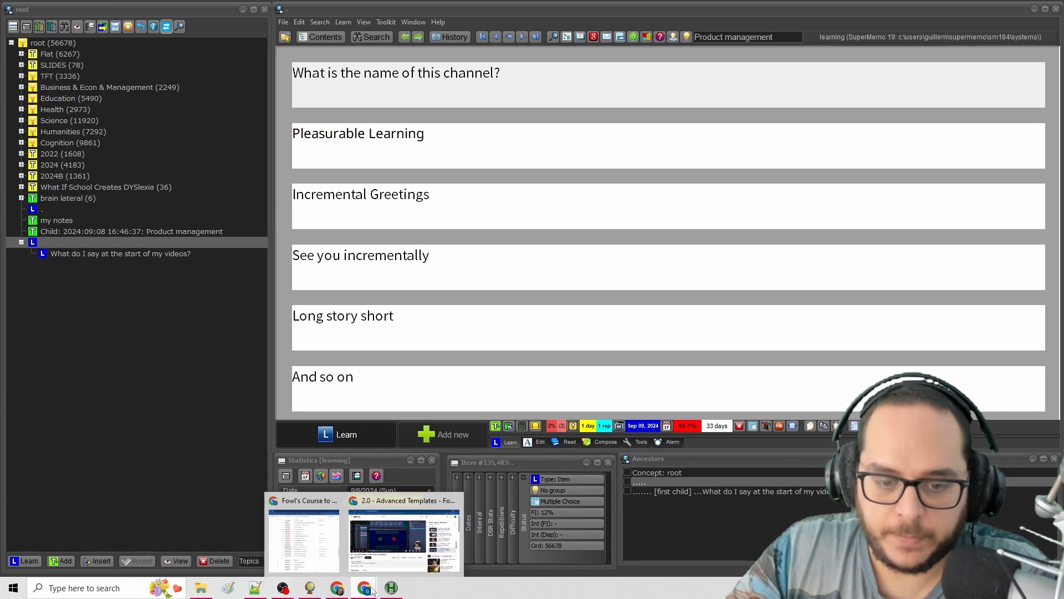
click(406, 532)
click(546, 287)
click(717, 394)
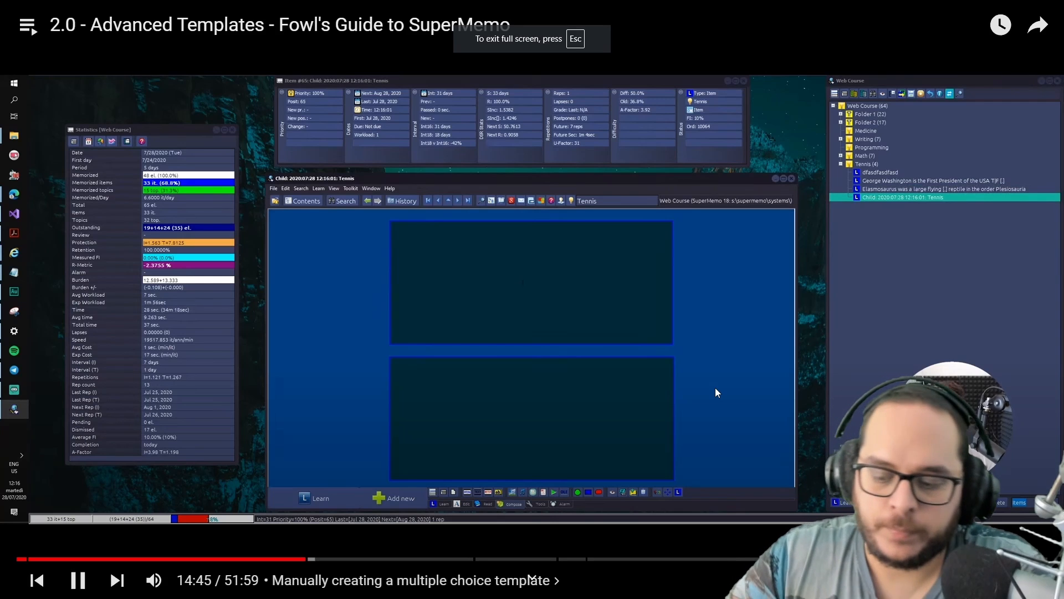
- Skip forward through the video's section on manually creating a multiple choice template and pause at 18:05
key(Right)
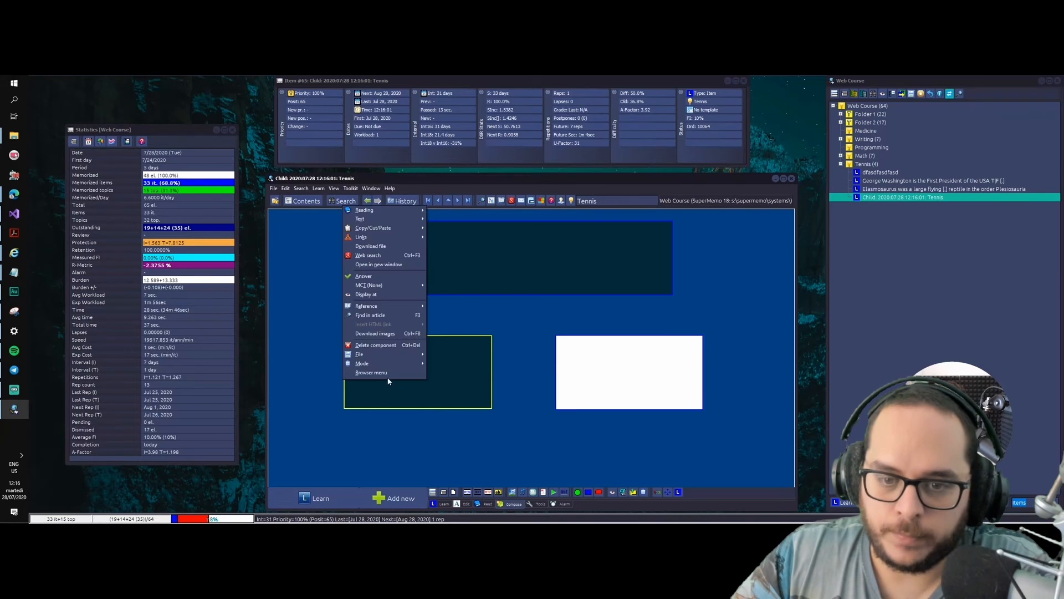
right_click(391, 358)
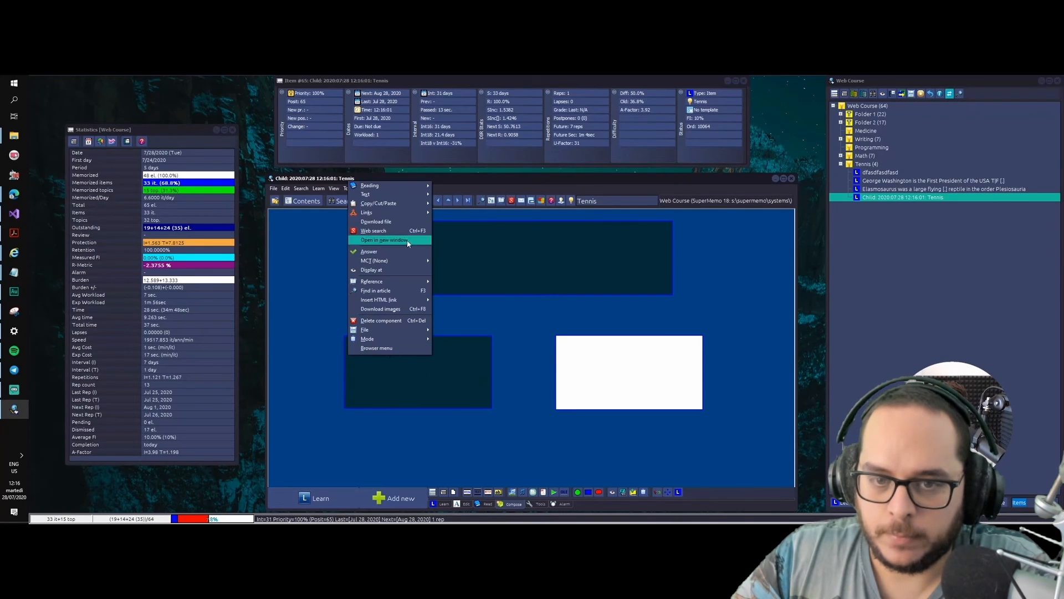
key(Right)
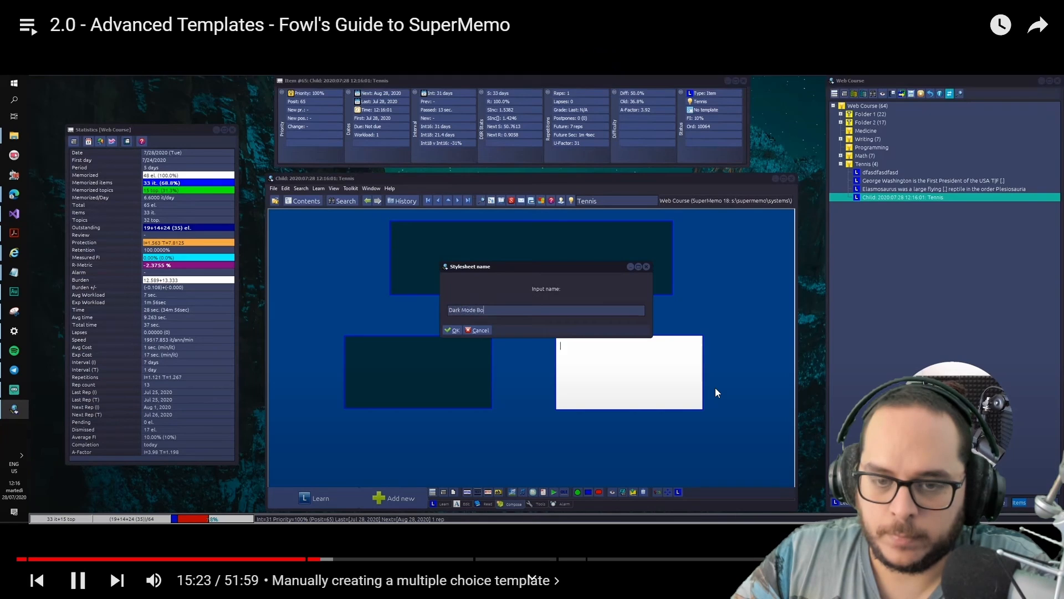
key(Right)
key(Right)
key(Right)
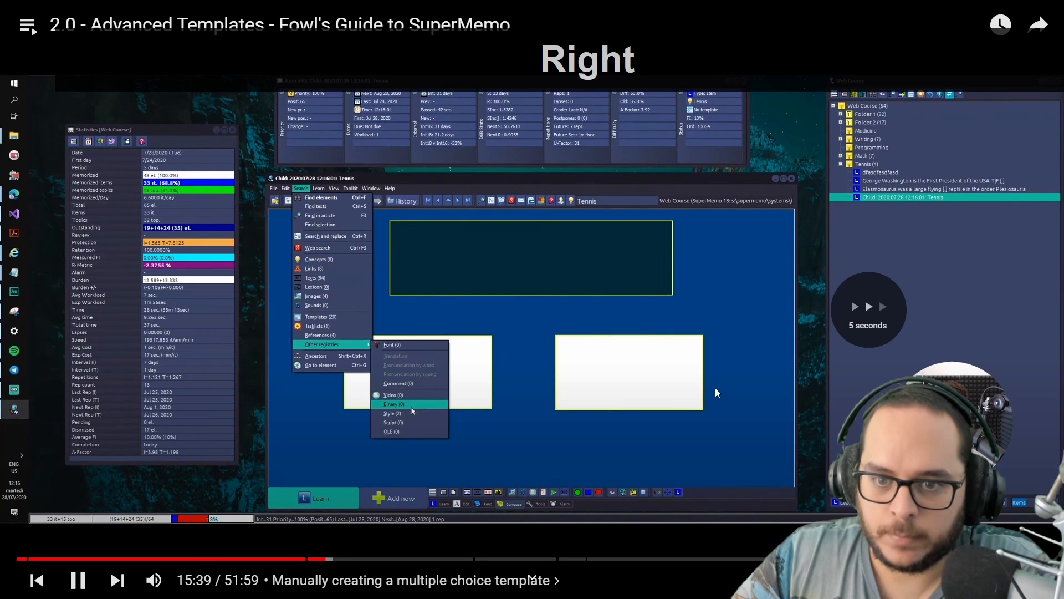
key(Right)
key(Right)
key(Right)
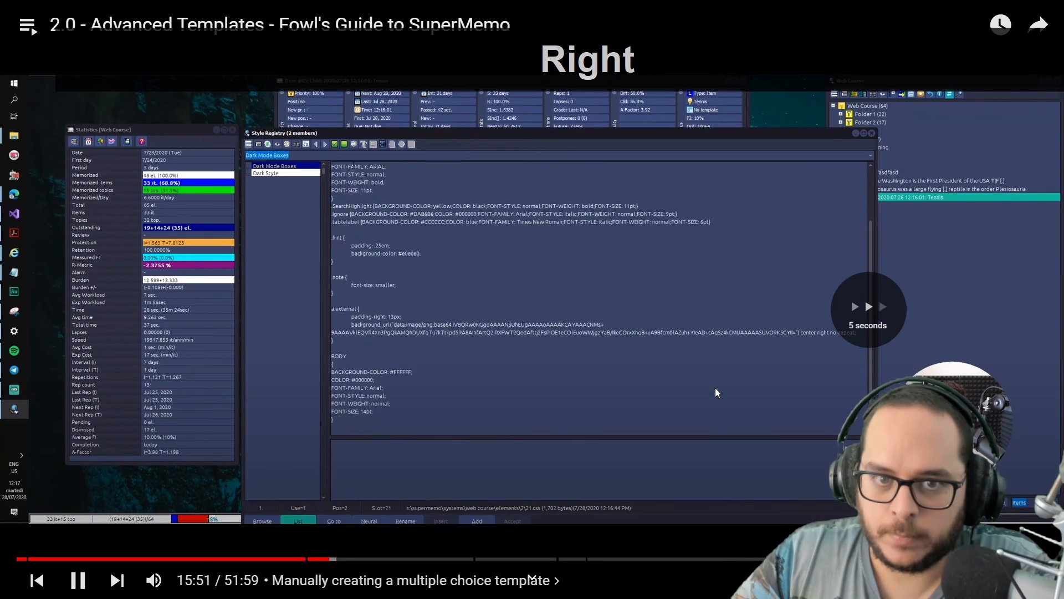
key(Right)
key(Right)
key(Right)
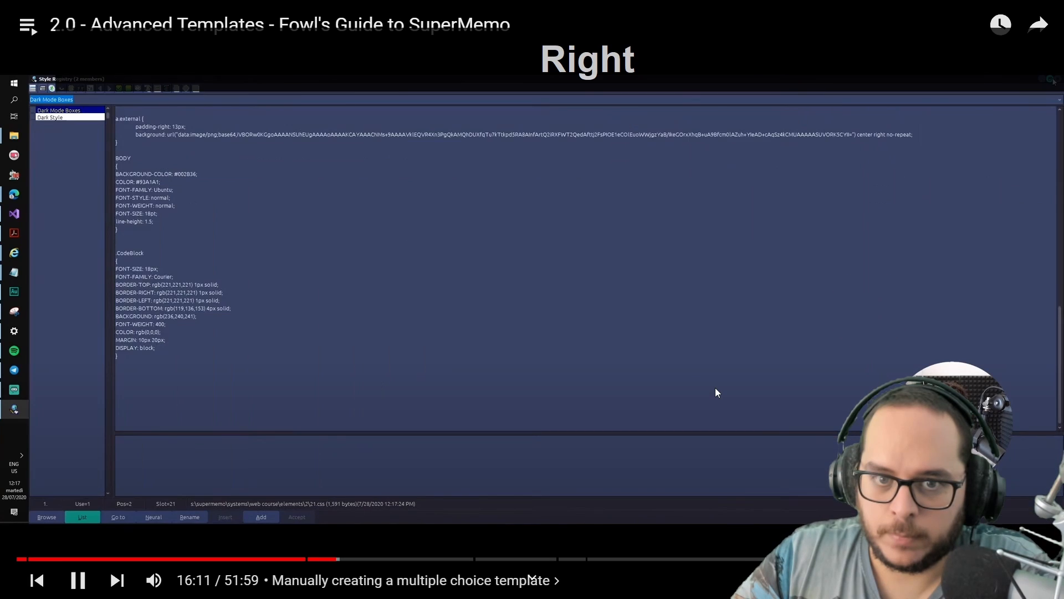
key(Right)
key(Right)
key(Right)
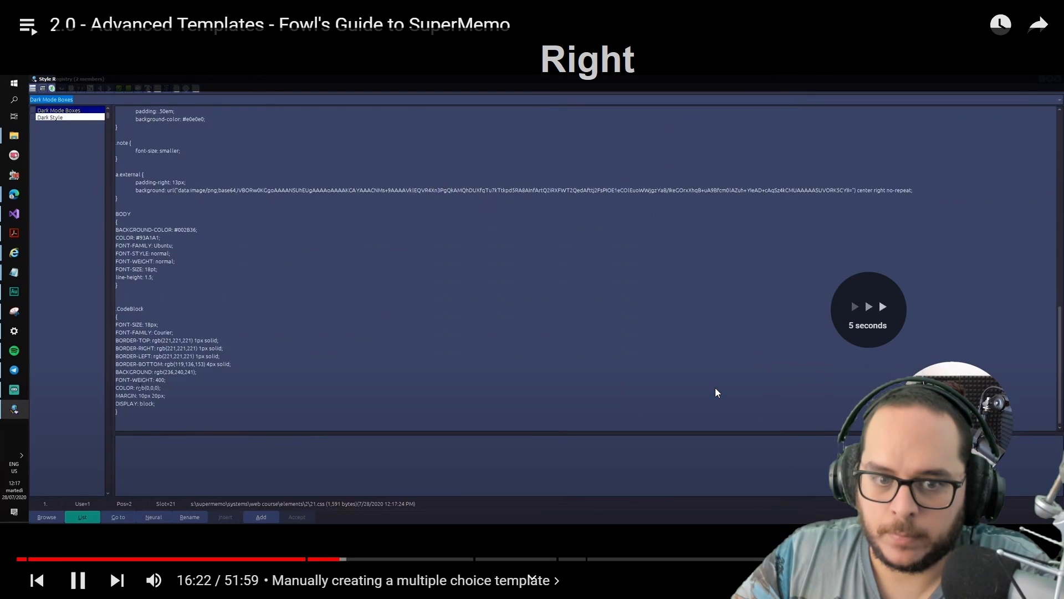
key(Right)
key(Right)
key(Right)
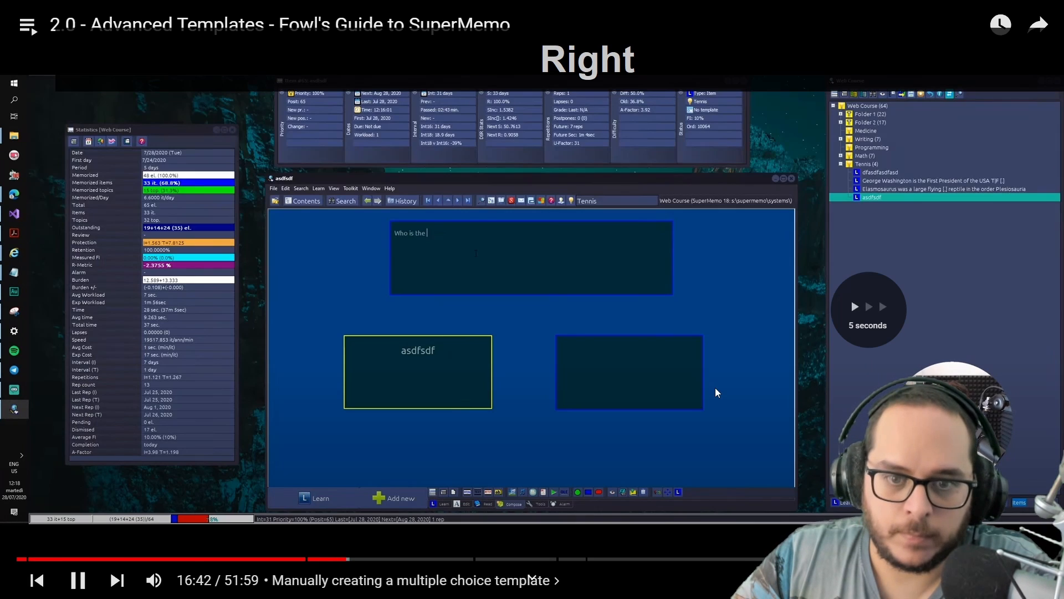
key(Right)
key(Right)
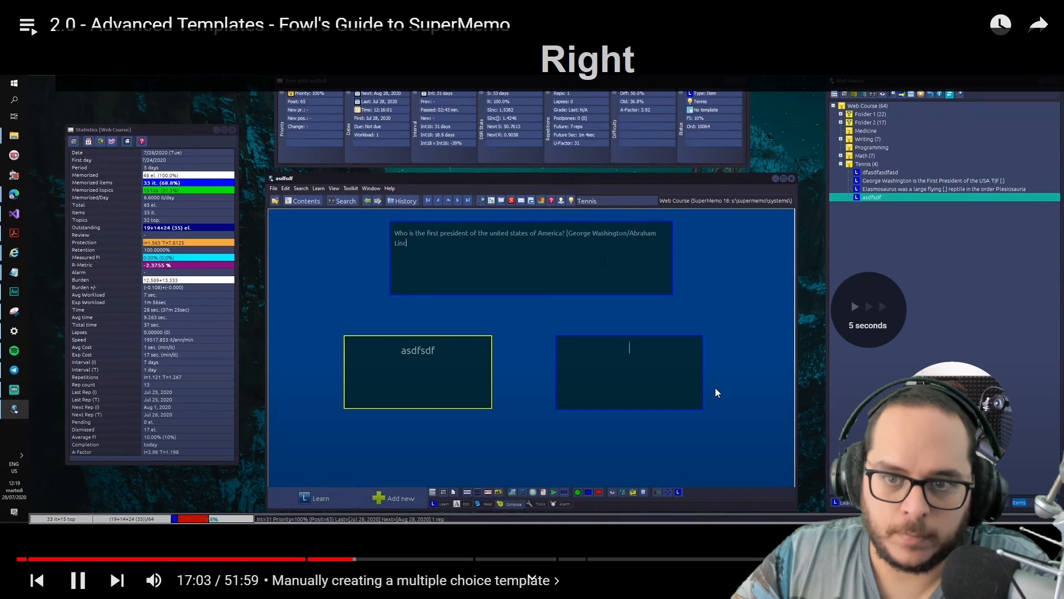
key(Right)
key(Right)
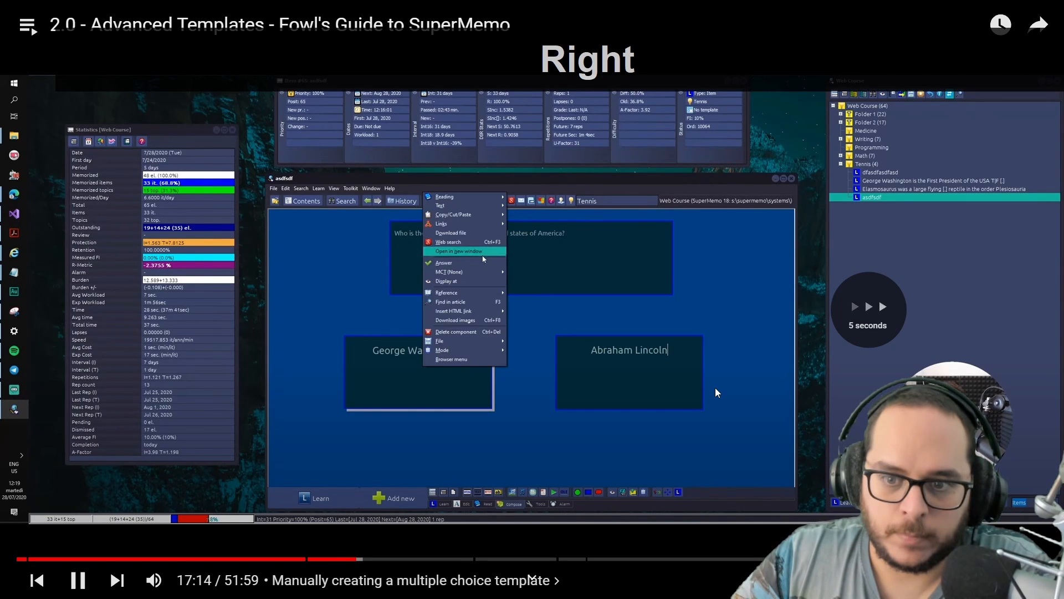
key(Right)
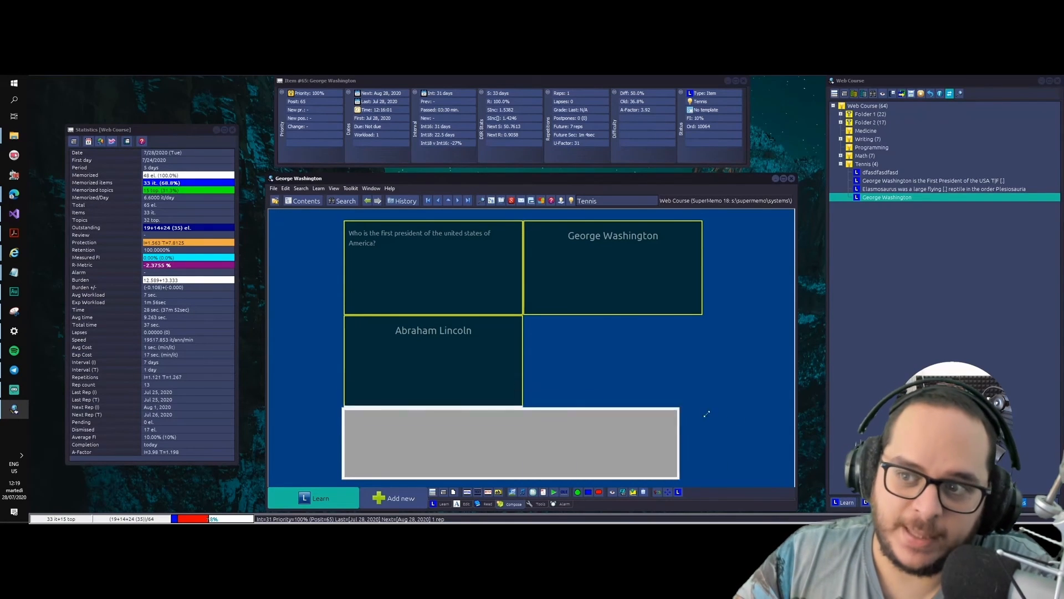
key(Right)
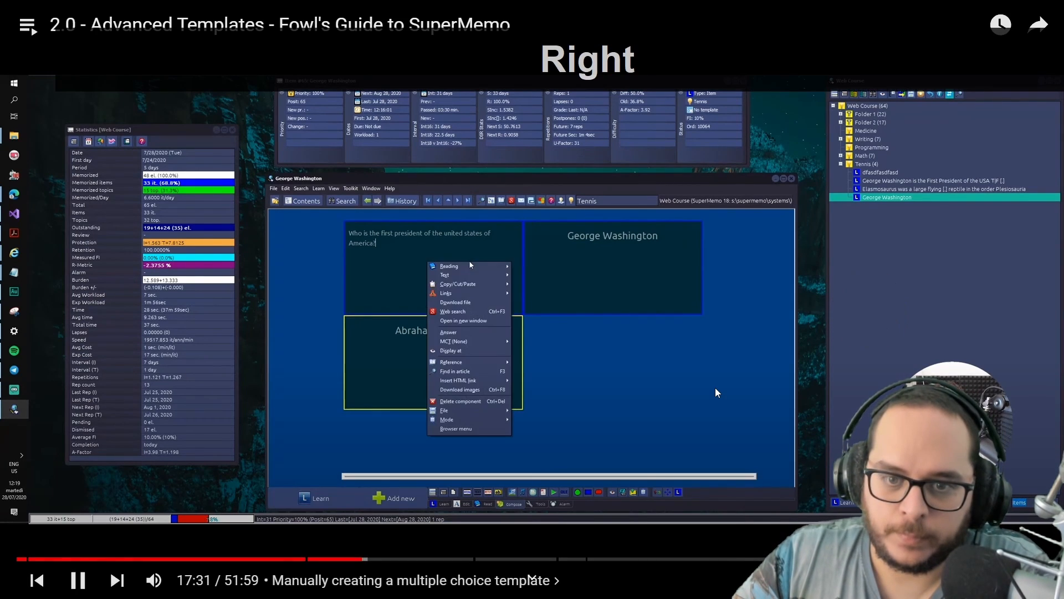
key(Right)
key(Right)
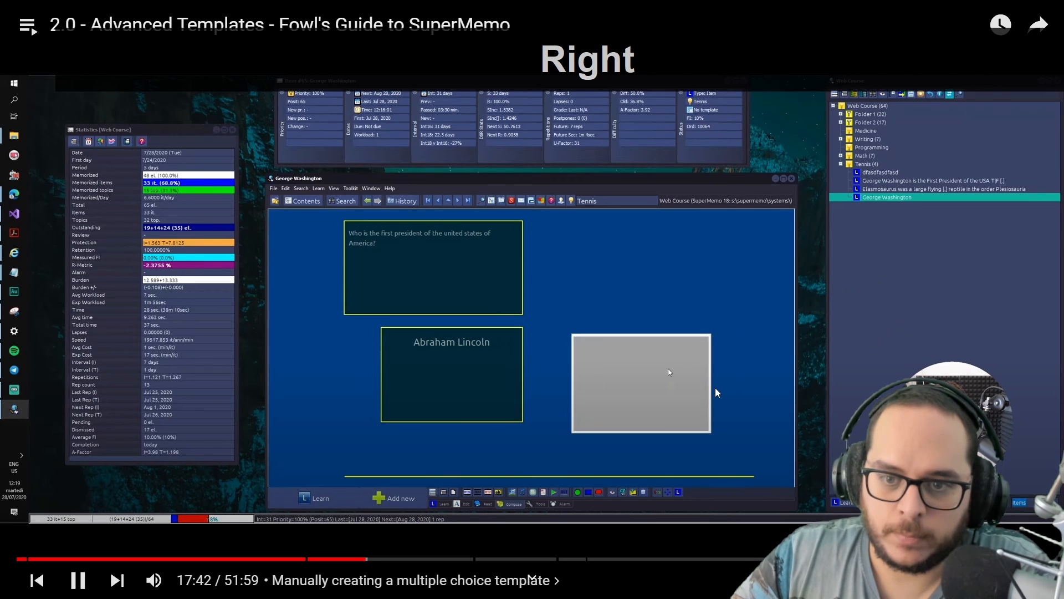
key(Right)
key(Right)
key(Right)
key(Right)
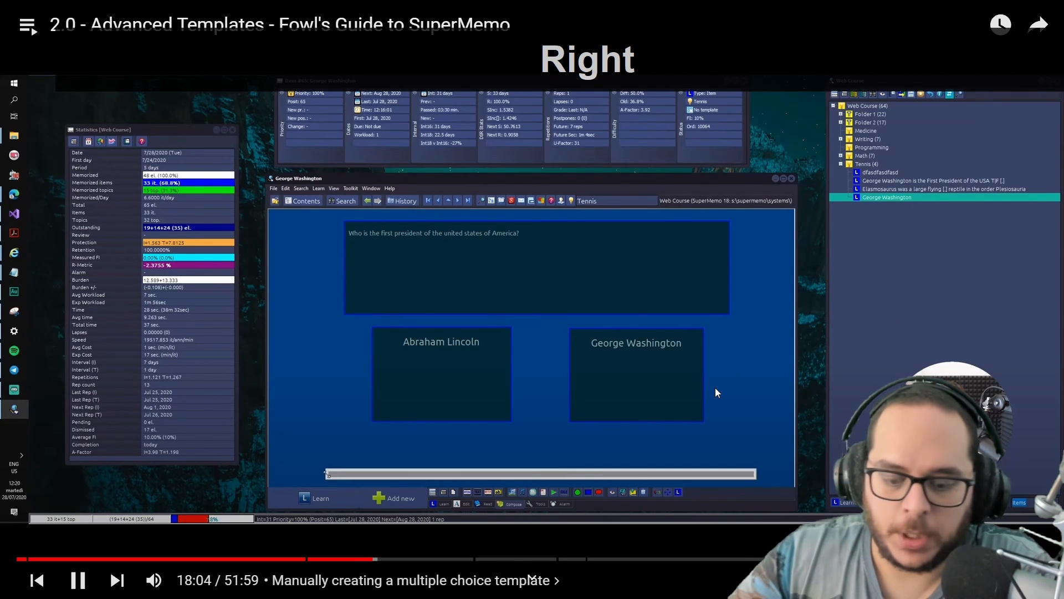
key(space)
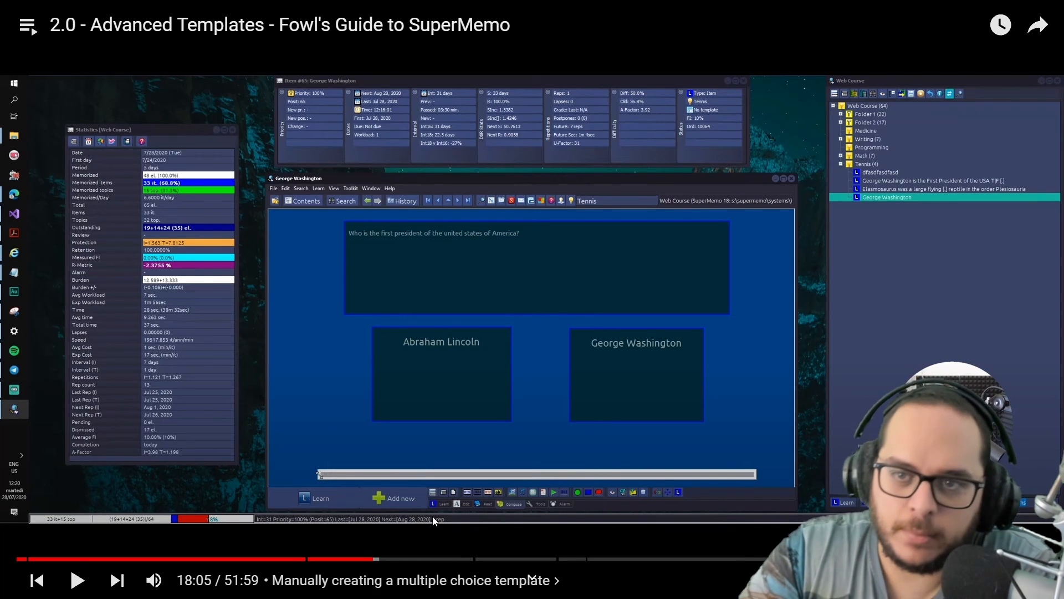
- Resume the video and skip ahead to the part on assigning MCT roles to the answers, pausing at 18:46
key(space)
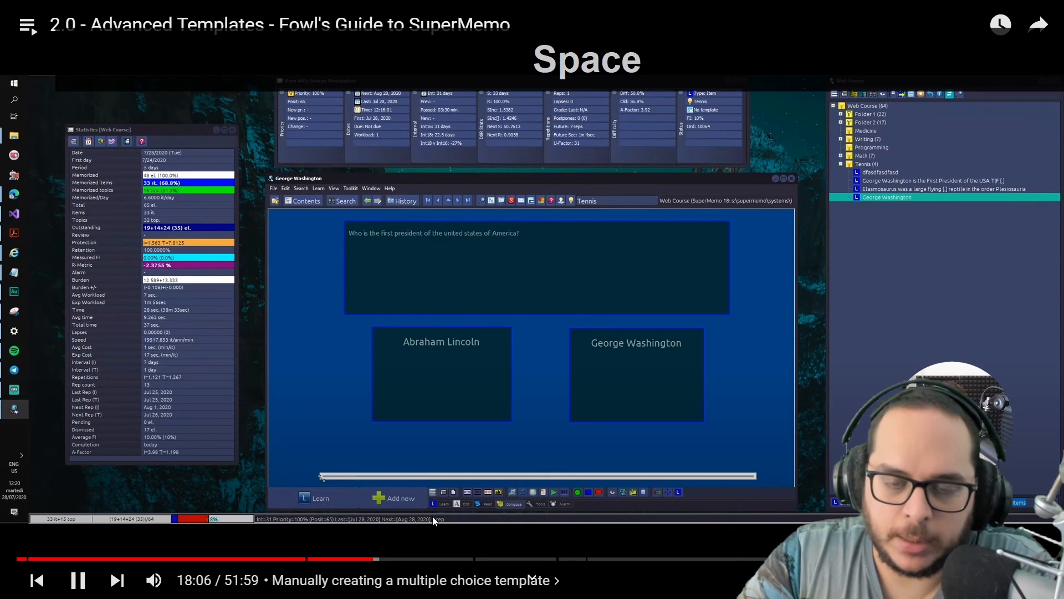
key(Right)
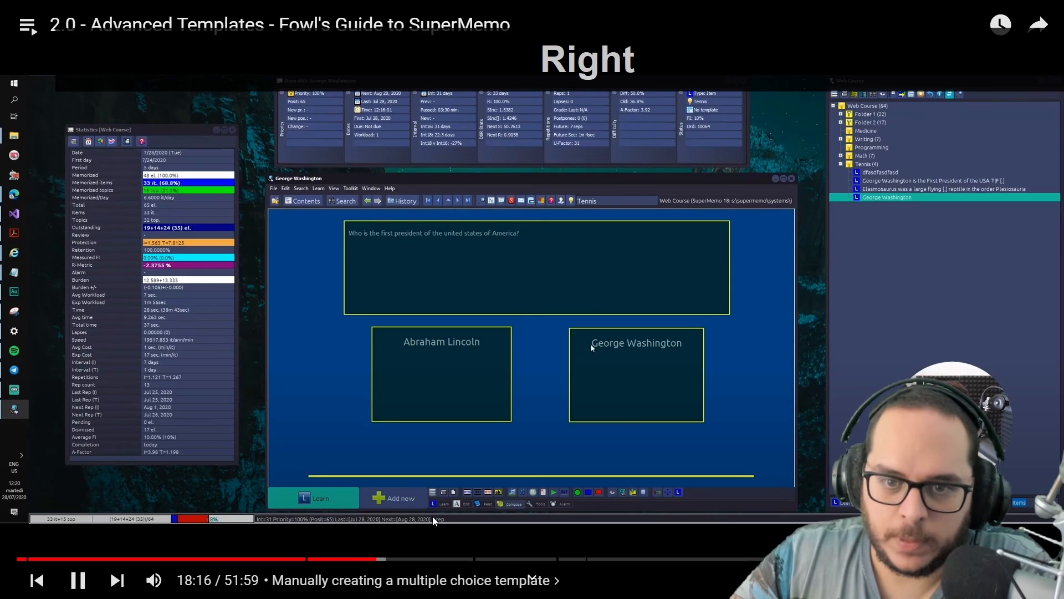
key(Right)
key(Right)
key(Right)
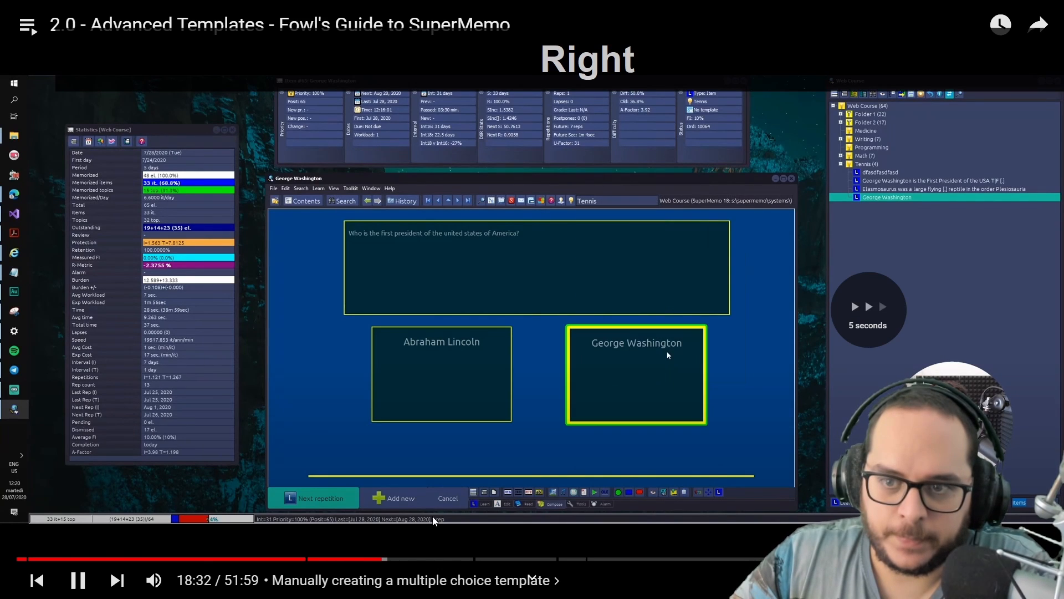
key(Right)
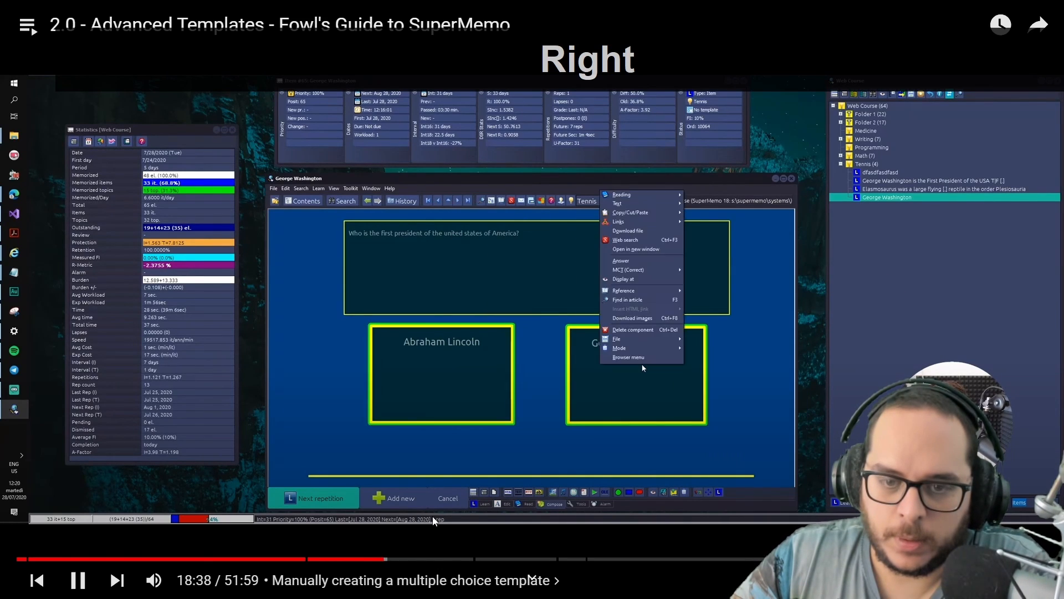
key(Right)
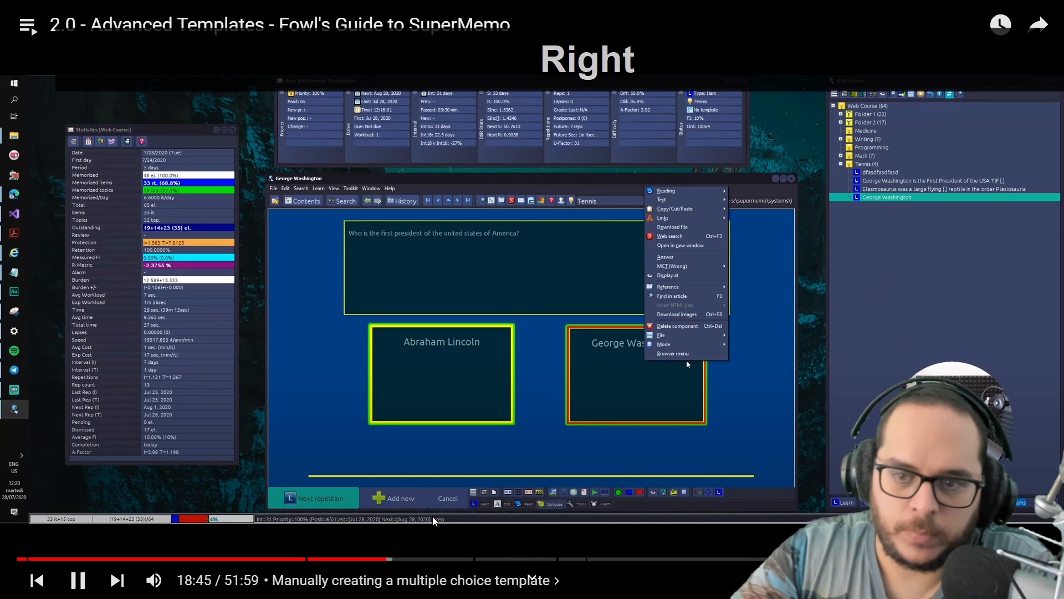
key(space)
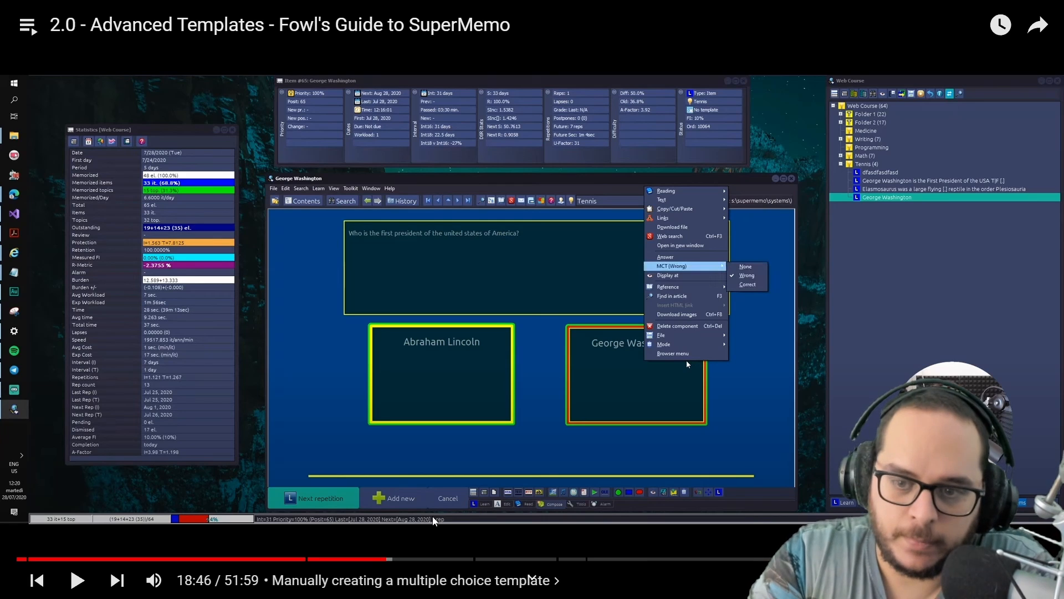
- Resume the video and skip forward past the empty template and component layout parts to about 21:01
key(space)
key(Right)
key(Right)
key(Right)
key(Right)
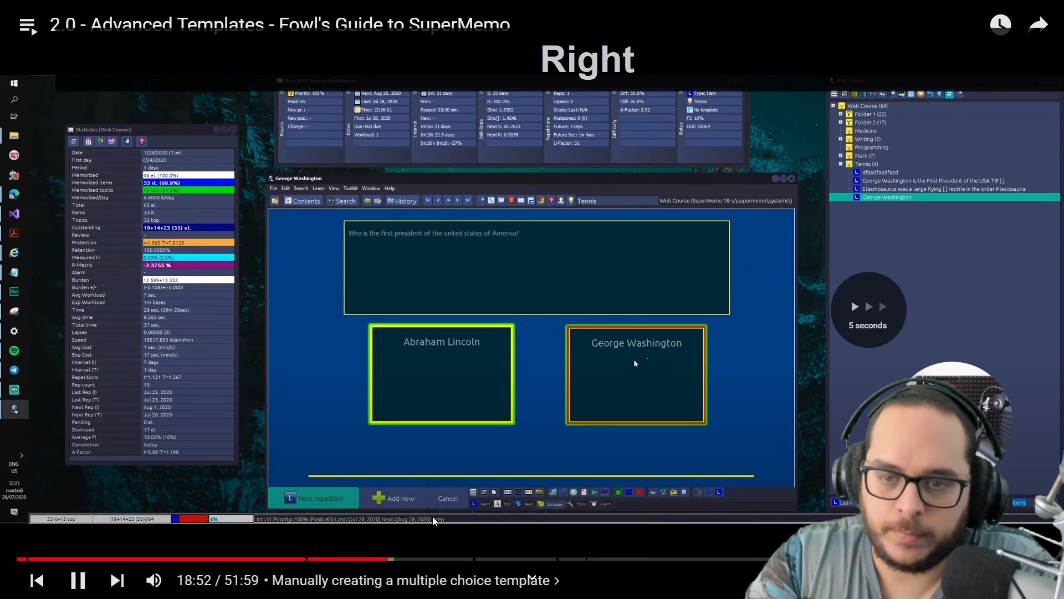
key(Right)
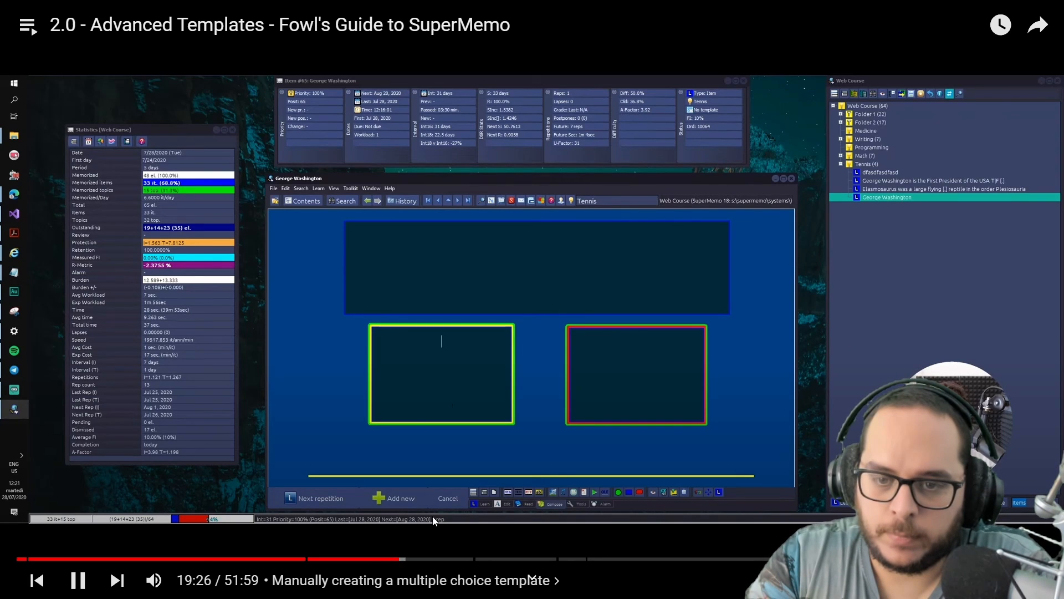
key(Right)
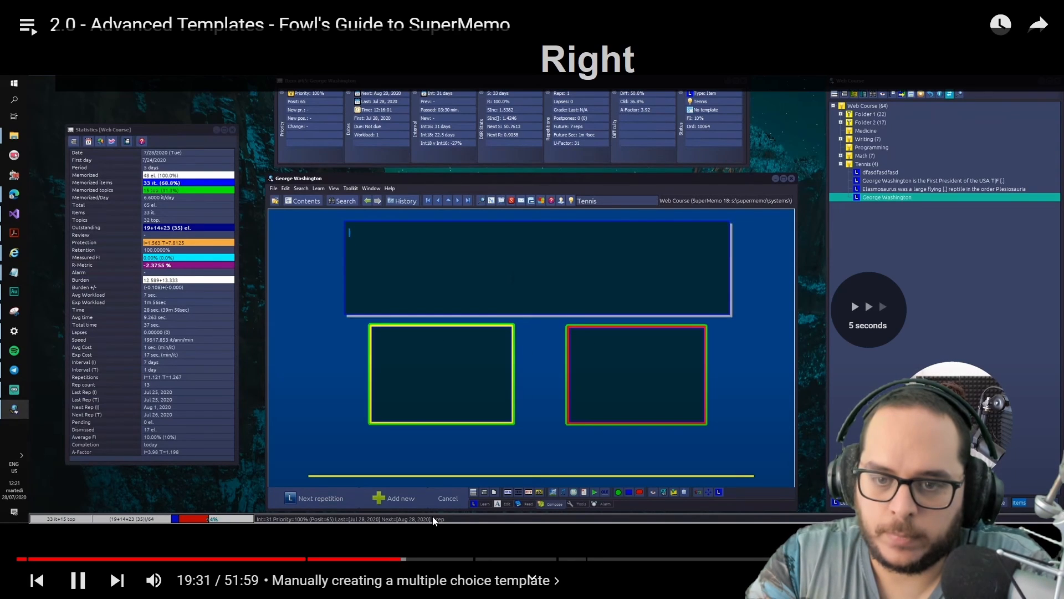
key(Right)
key(Right)
key(Right)
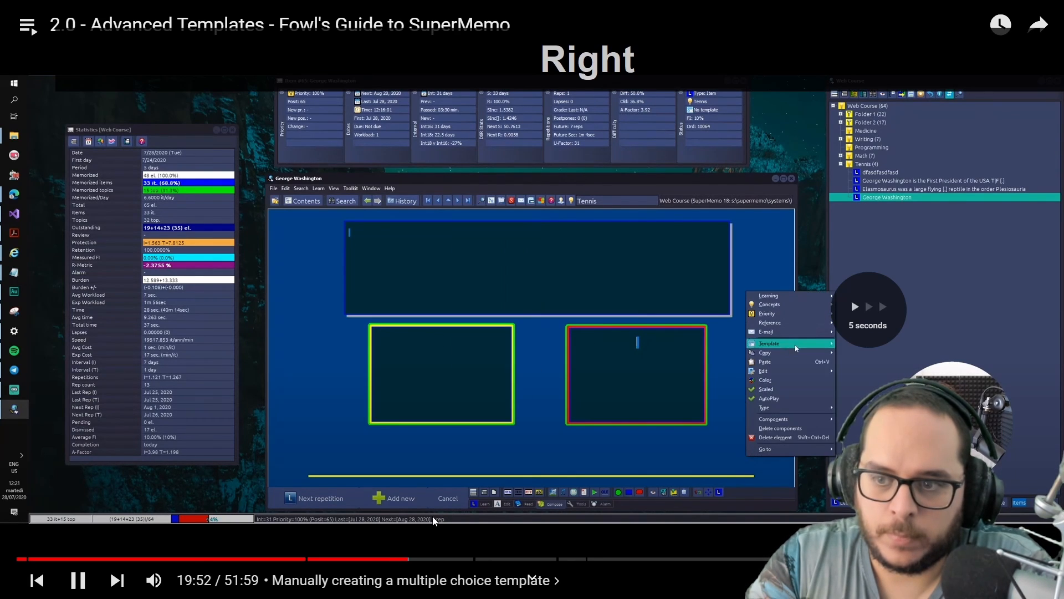
key(Right)
key(Right)
key(Right)
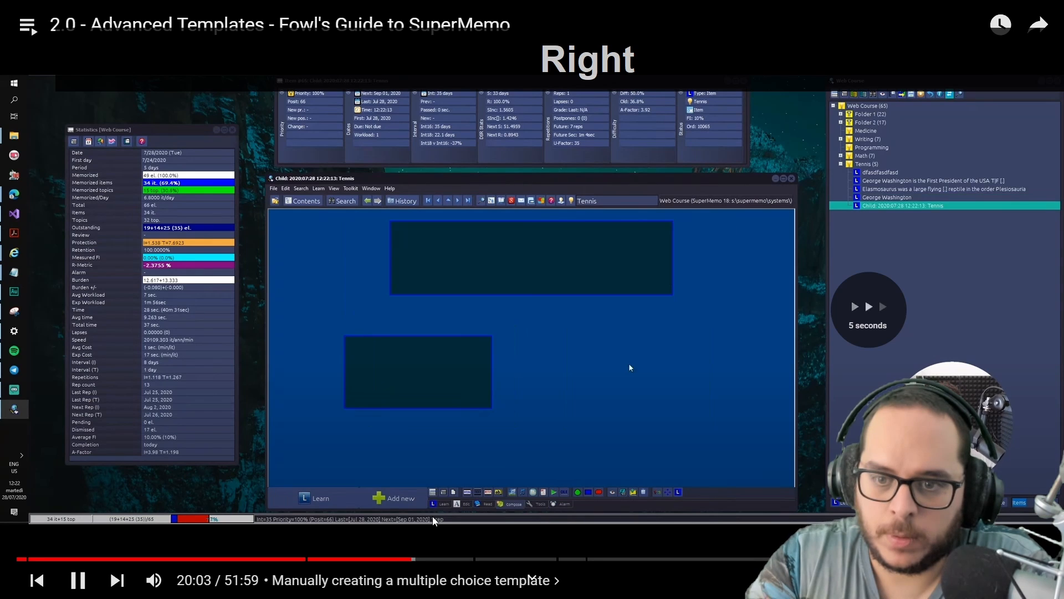
key(Right)
key(Right)
key(Right)
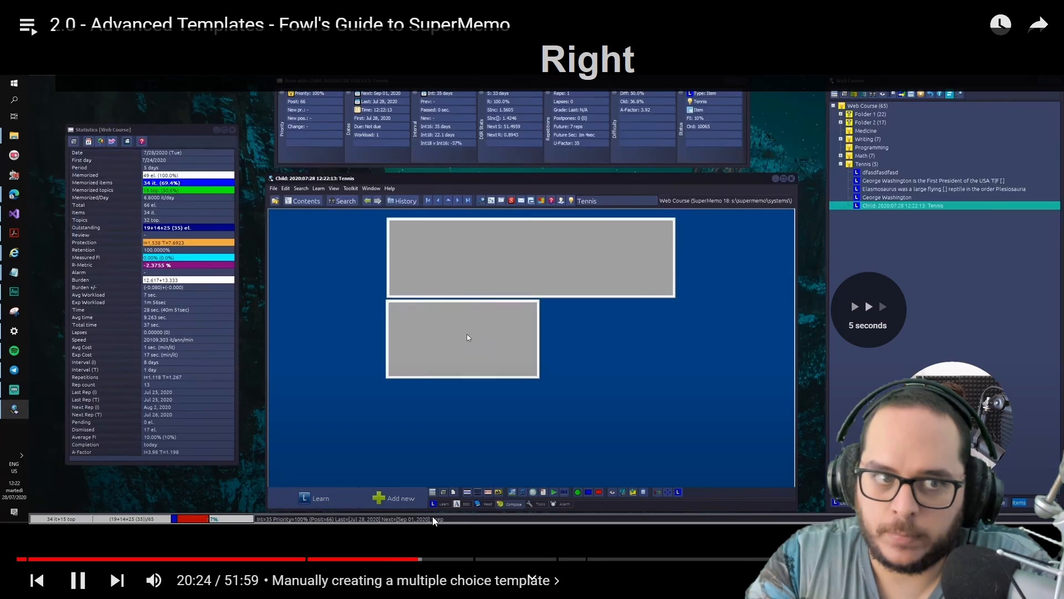
key(Right)
key(Right)
key(Right)
key(Right)
key(Right)
key(Right)
key(Right)
key(Right)
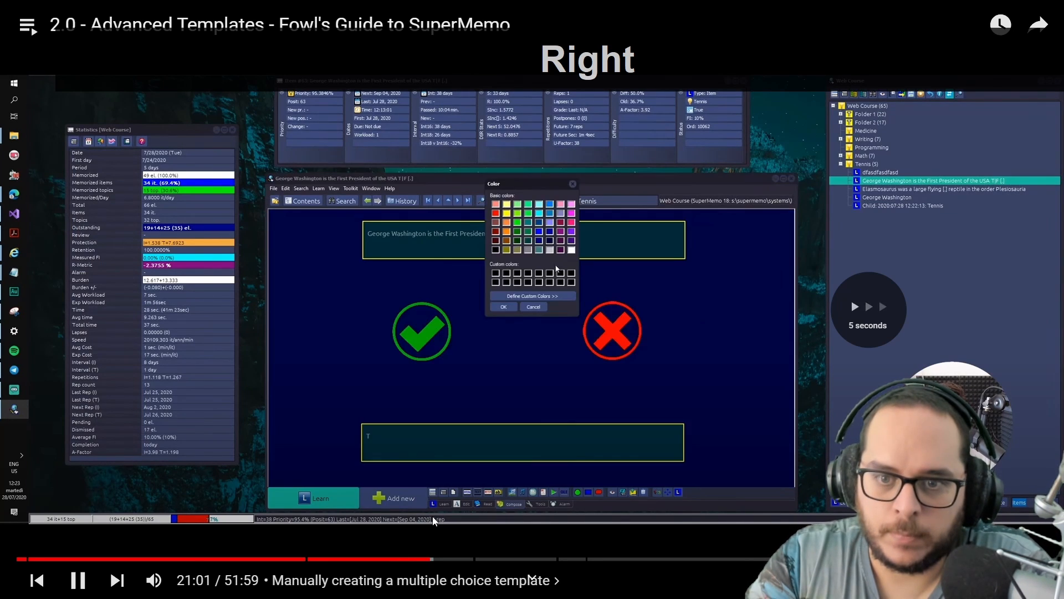
- Skip forward through the video's section on manually creating a multiple choice template to about 22:04
key(Right)
key(Right)
key(Right)
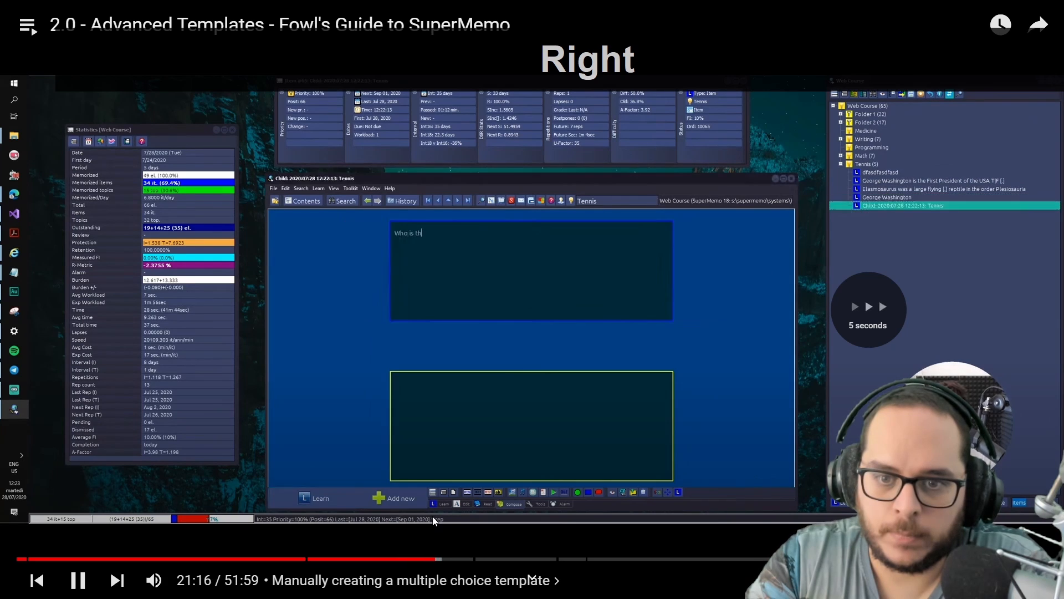
key(Right)
key(Right)
key(Right)
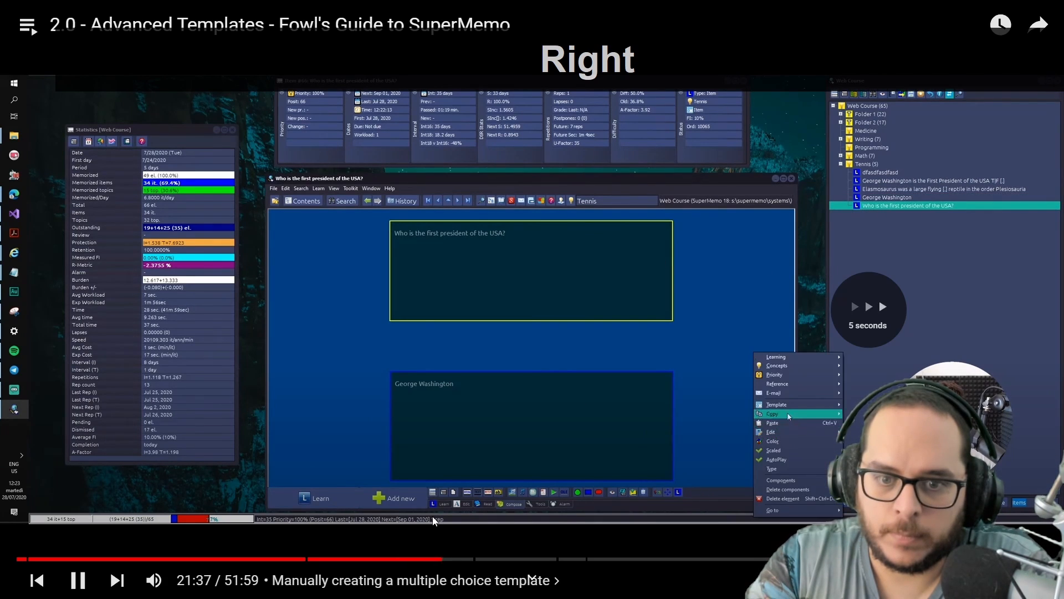
key(Right)
key(Right)
key(Right)
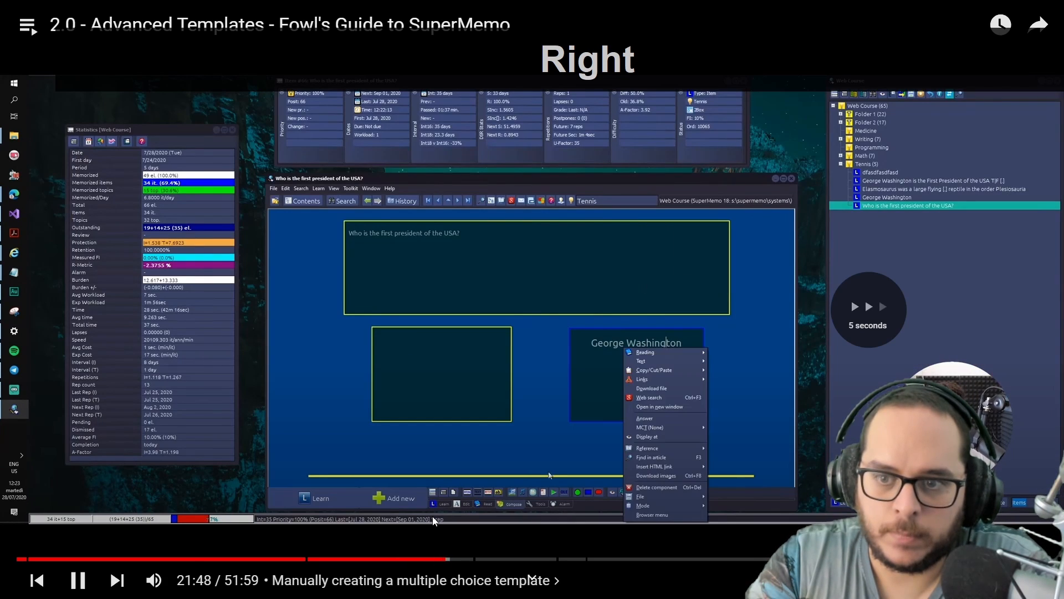
key(Right)
key(Right)
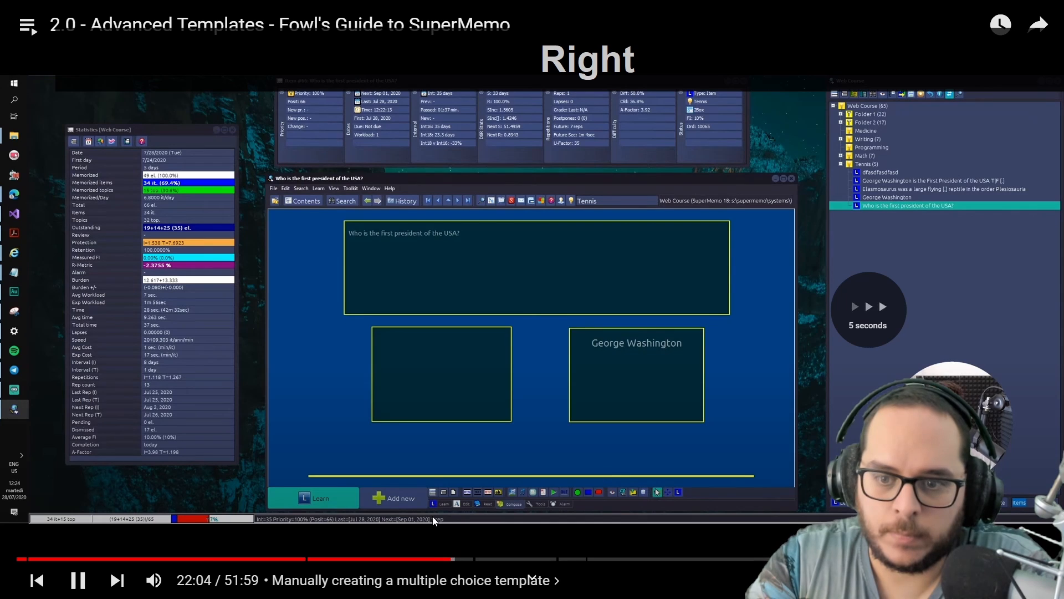
- Skip ahead to the video's section on the SuperMemo Image component and pause at 23:16
key(Right)
key(Right)
key(Right)
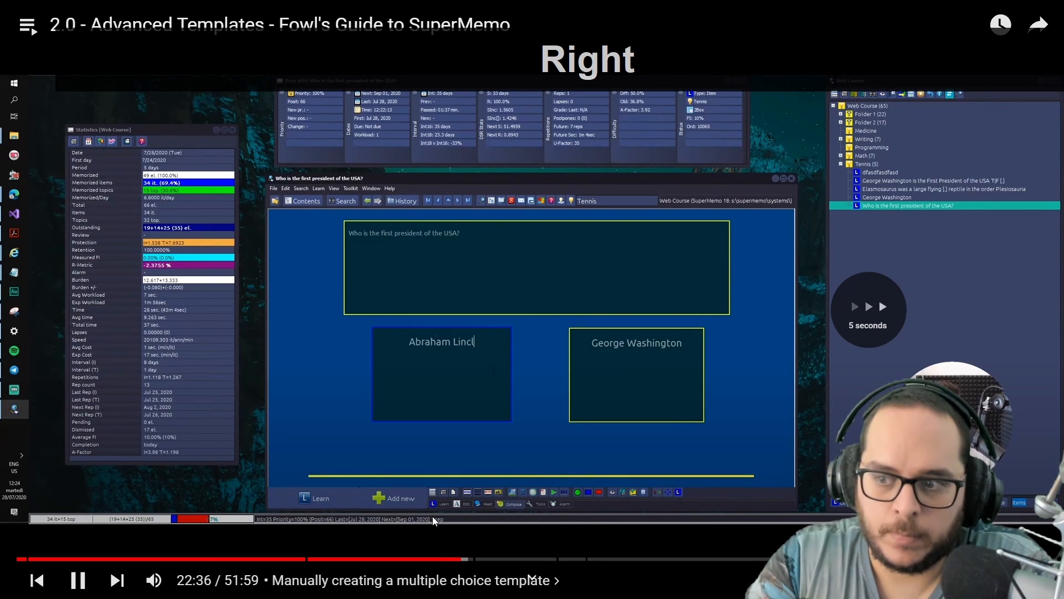
key(Right)
key(Right)
key(Right)
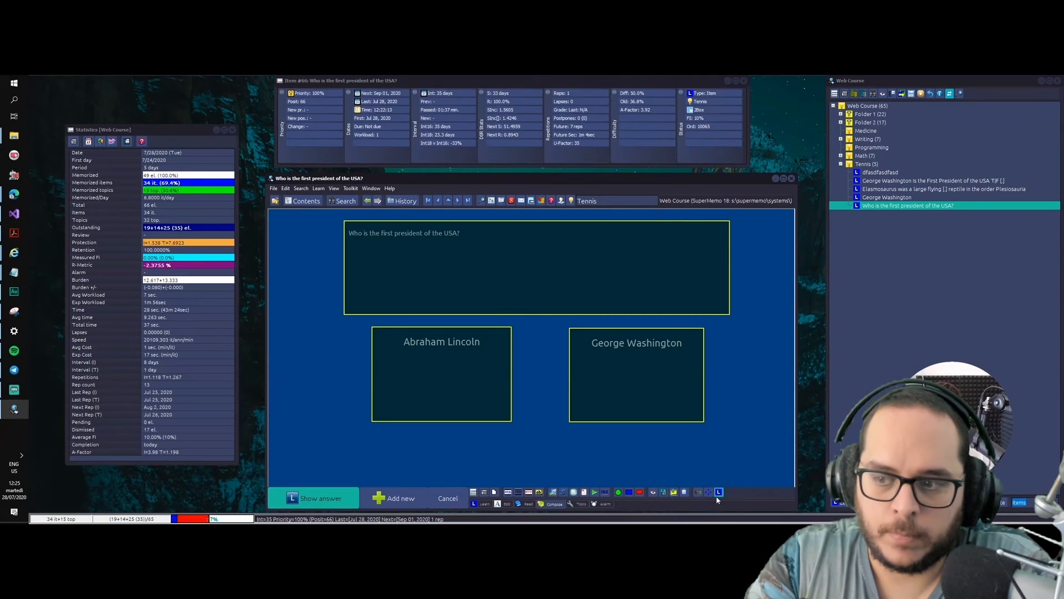
key(Right)
key(Right)
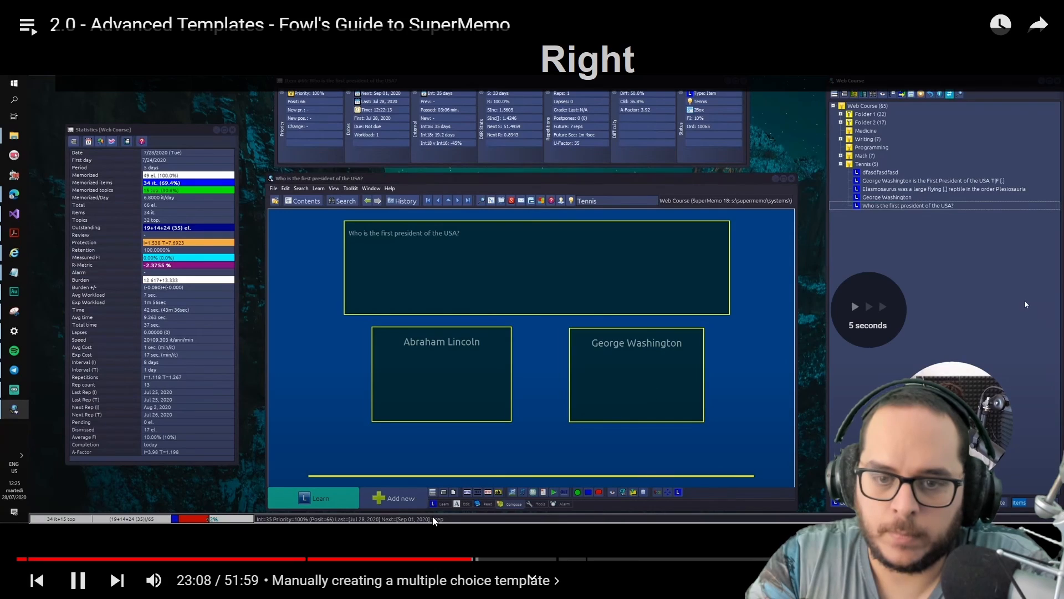
key(Right)
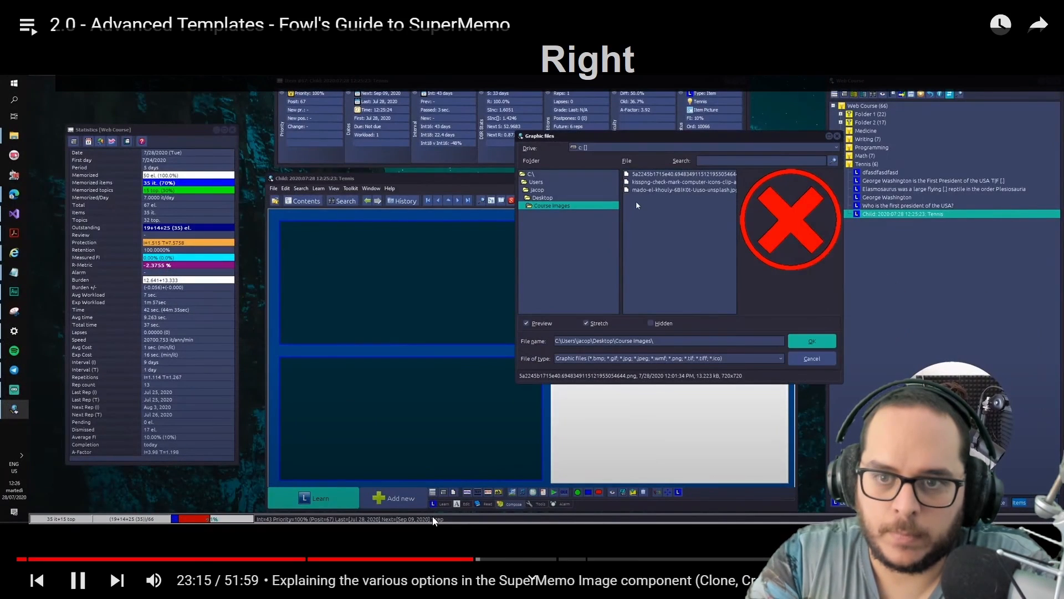
key(space)
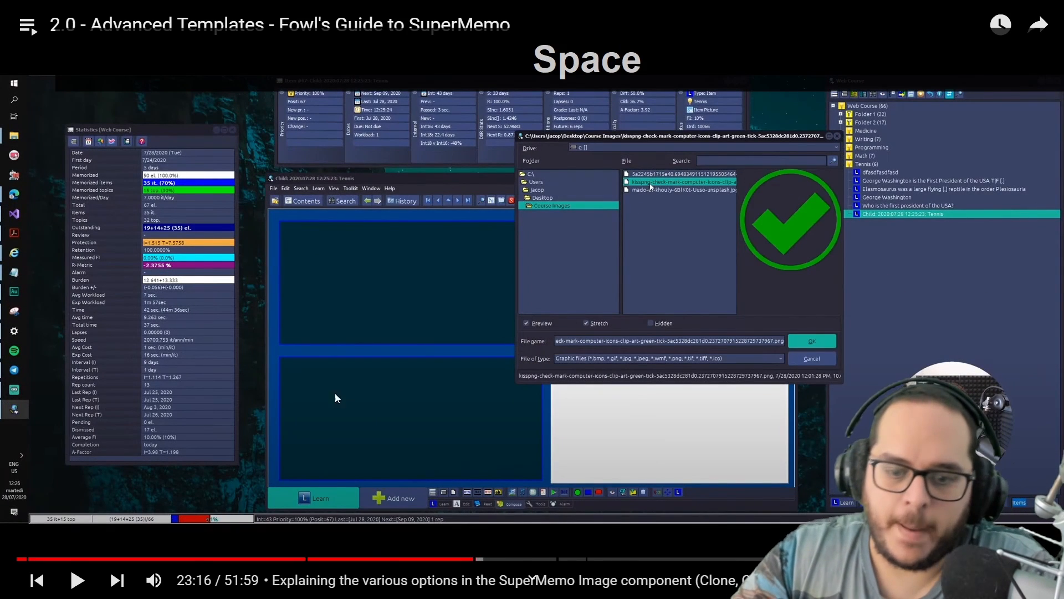
- Exit the full-screen video, switch back to SuperMemo and duplicate the "What is the name of this channel?" item
click(1028, 579)
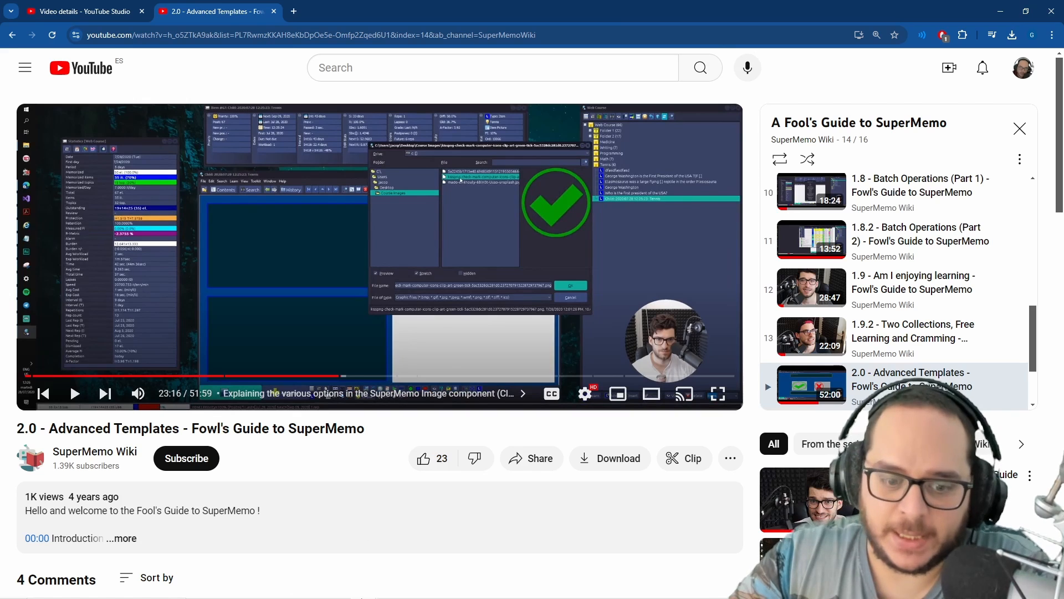
click(317, 585)
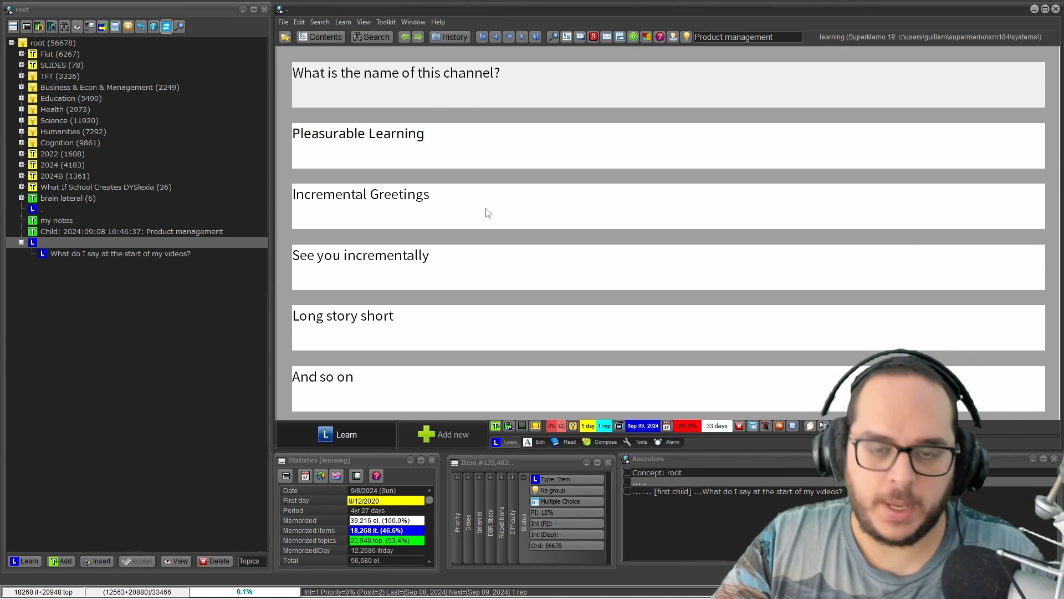
key(alt+d)
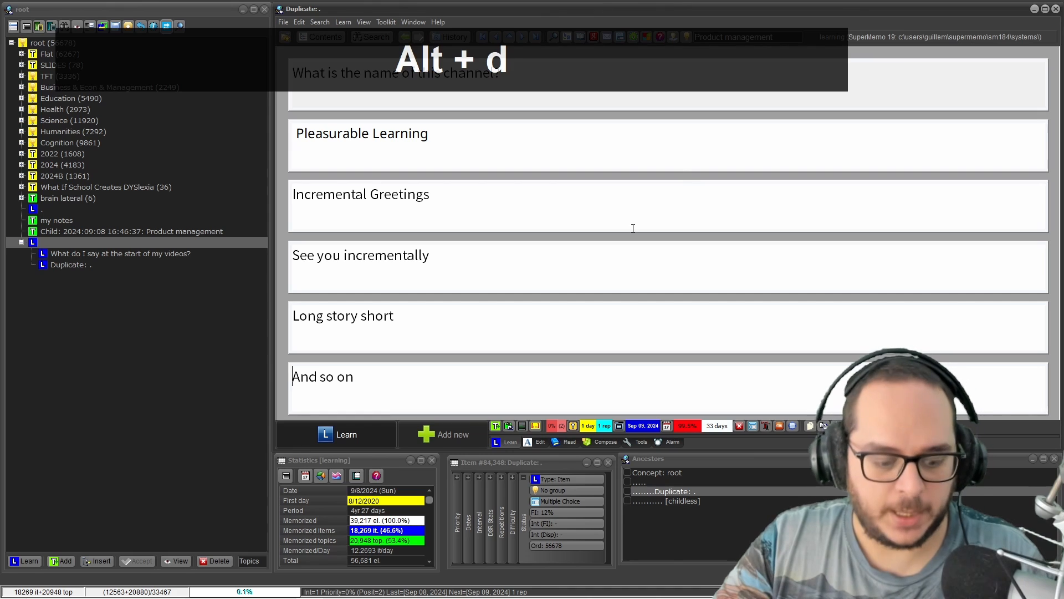
key(alt+c)
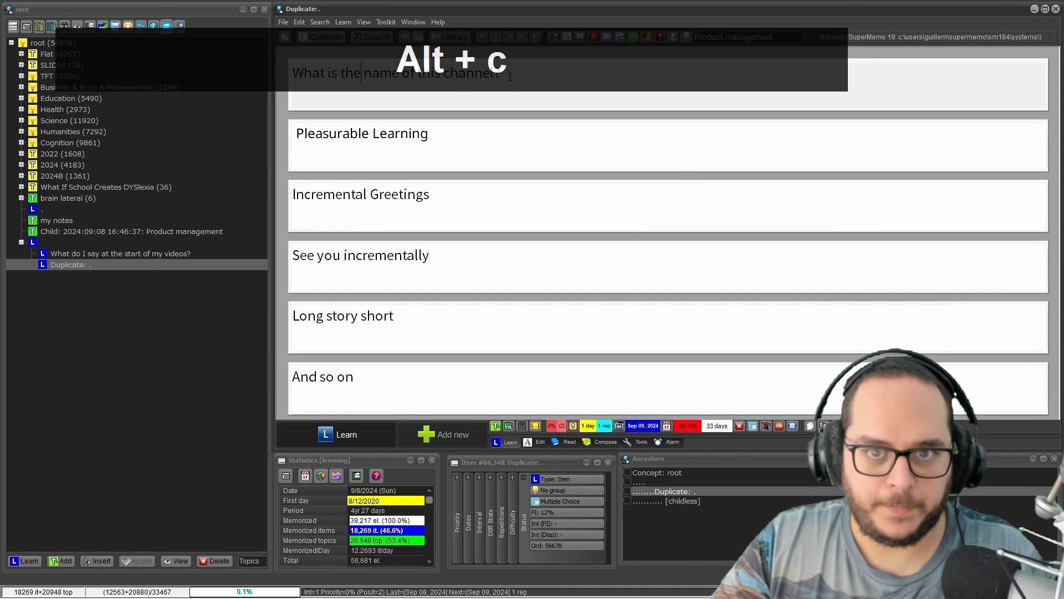
click(518, 80)
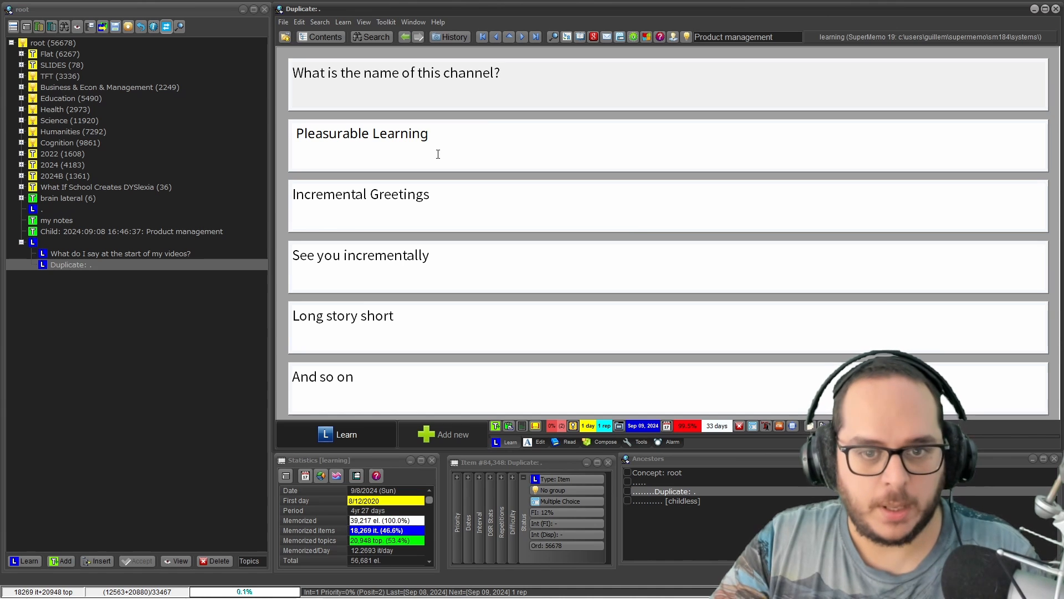
- Narrow the "Pleasurable Learning" box, shrink all components to the smallest width, and line that box up with the other answers
drag(288, 147, 714, 145)
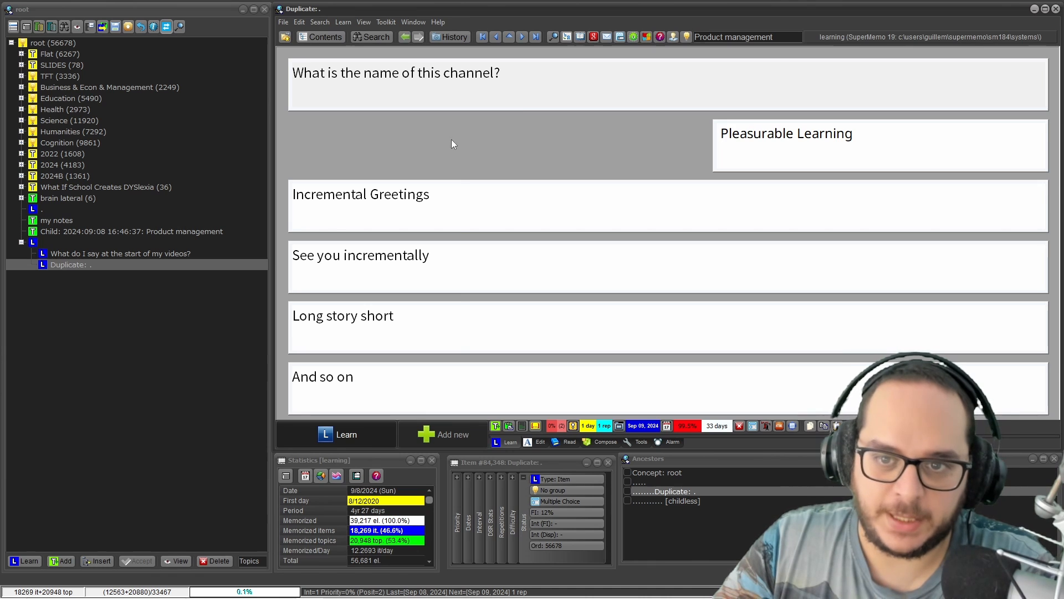
right_click(340, 125)
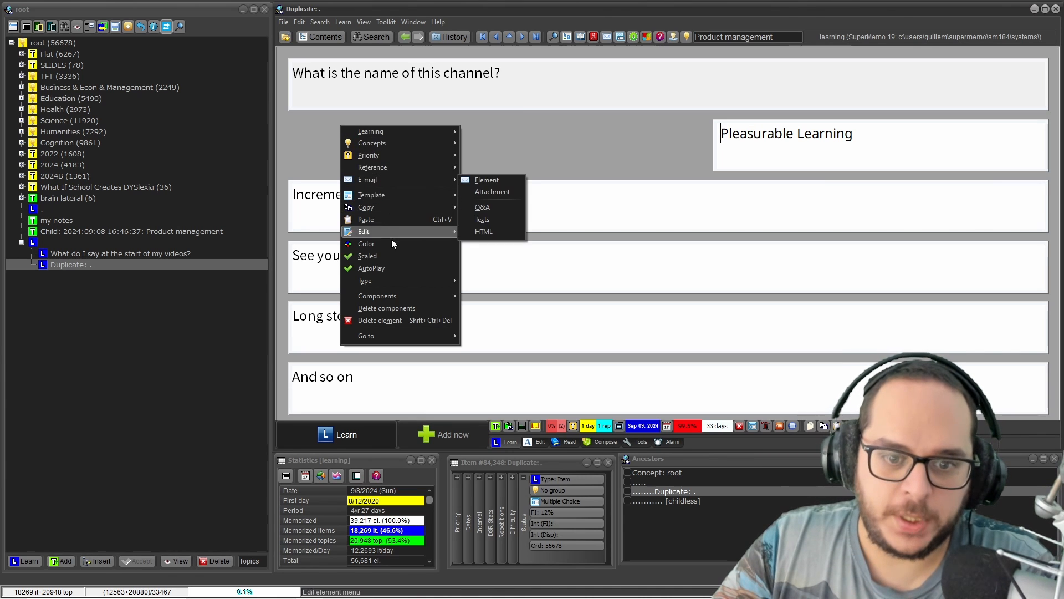
mouse_move(394, 295)
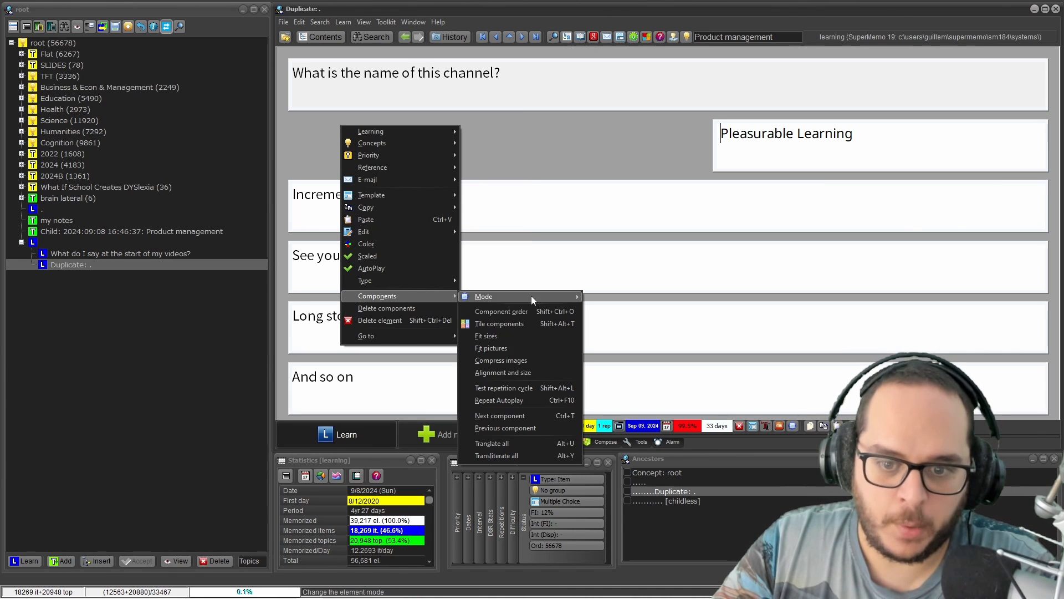
click(508, 374)
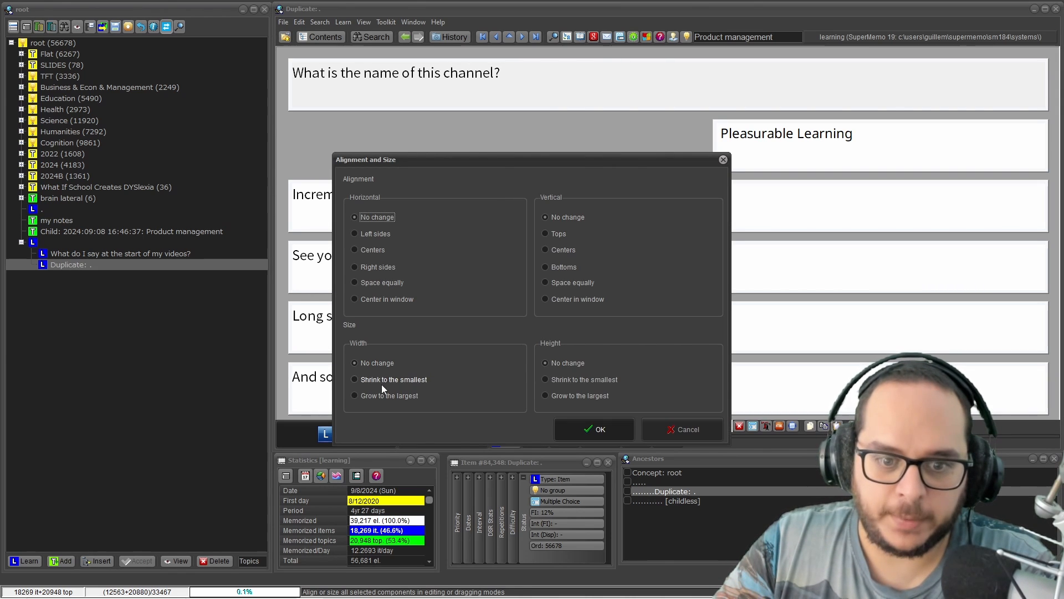
click(588, 430)
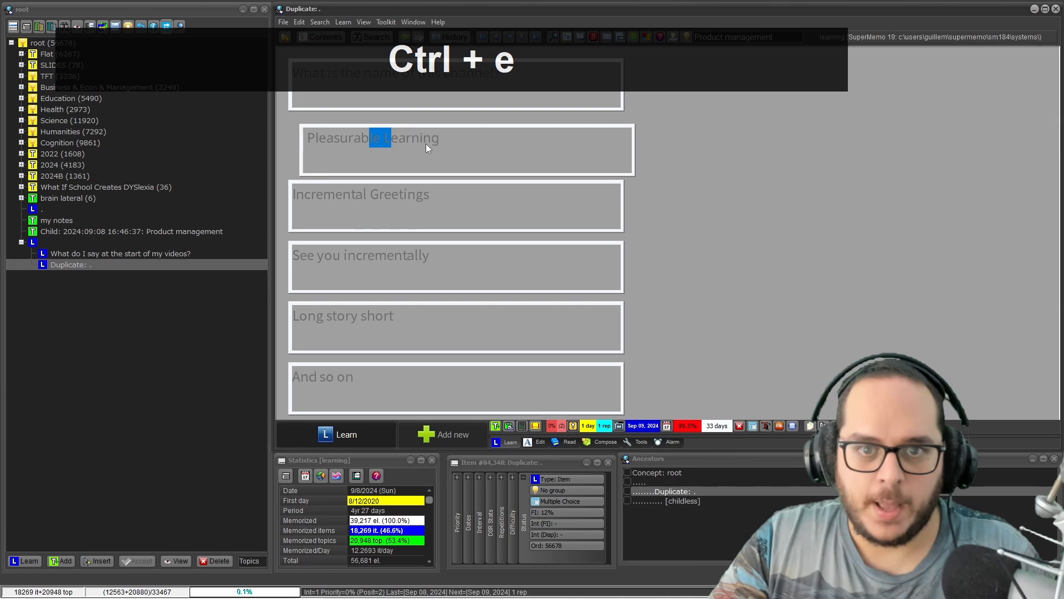
drag(426, 144, 413, 142)
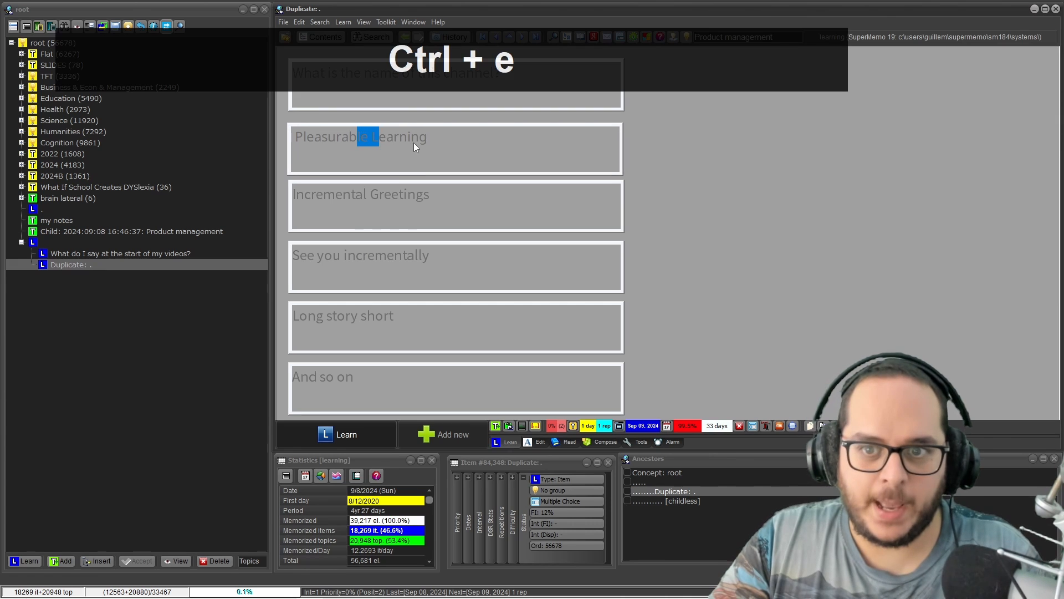
- Add five empty HTML text components in the free area beside the existing answers
click(555, 446)
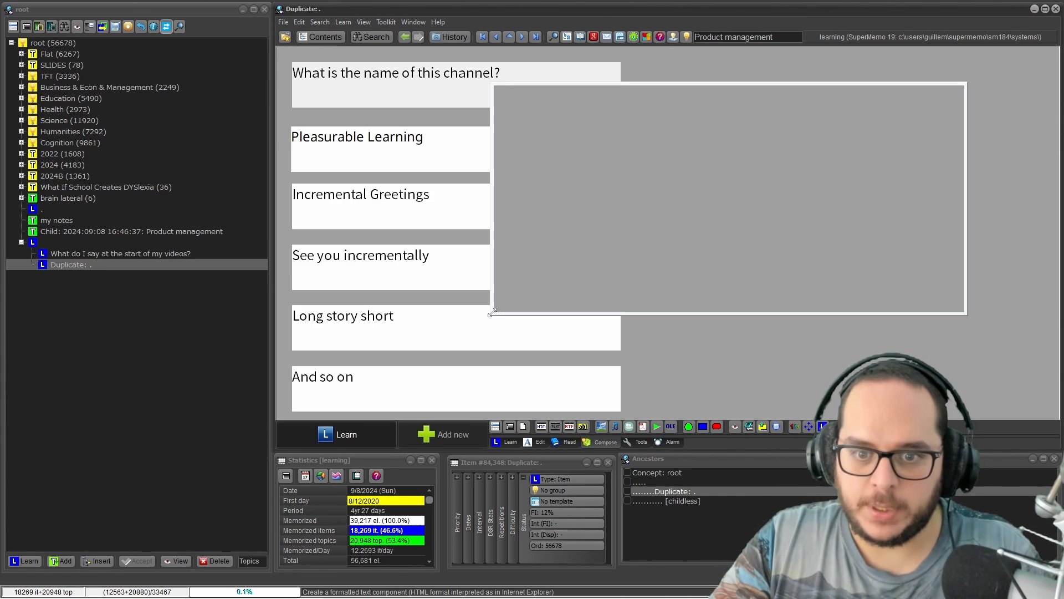
mouse_move(492, 315)
mouse_down()
mouse_move(658, 157)
mouse_move(638, 142)
mouse_up()
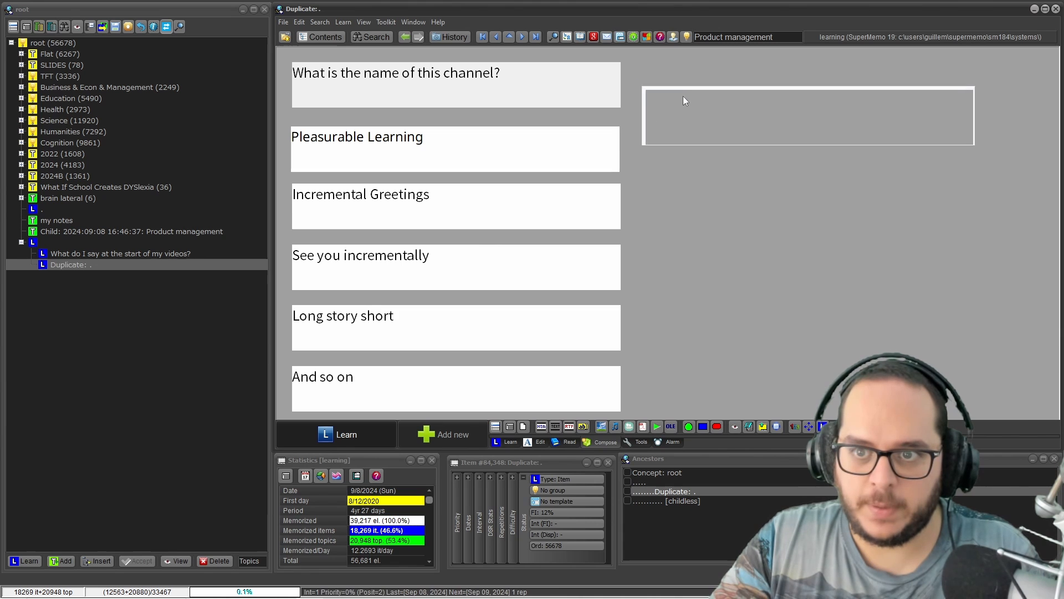
drag(683, 95, 673, 141)
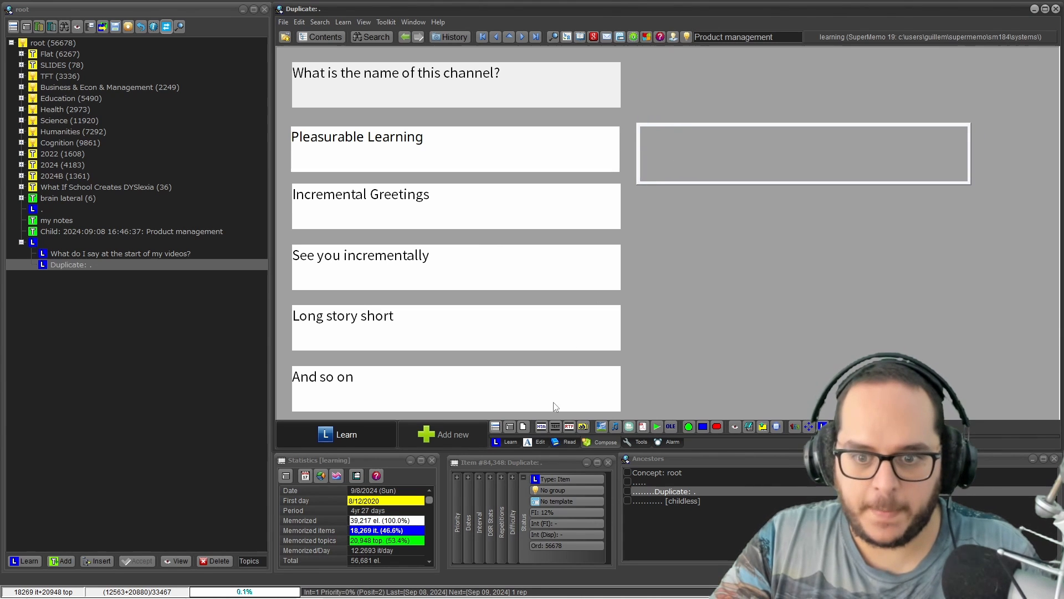
click(541, 427)
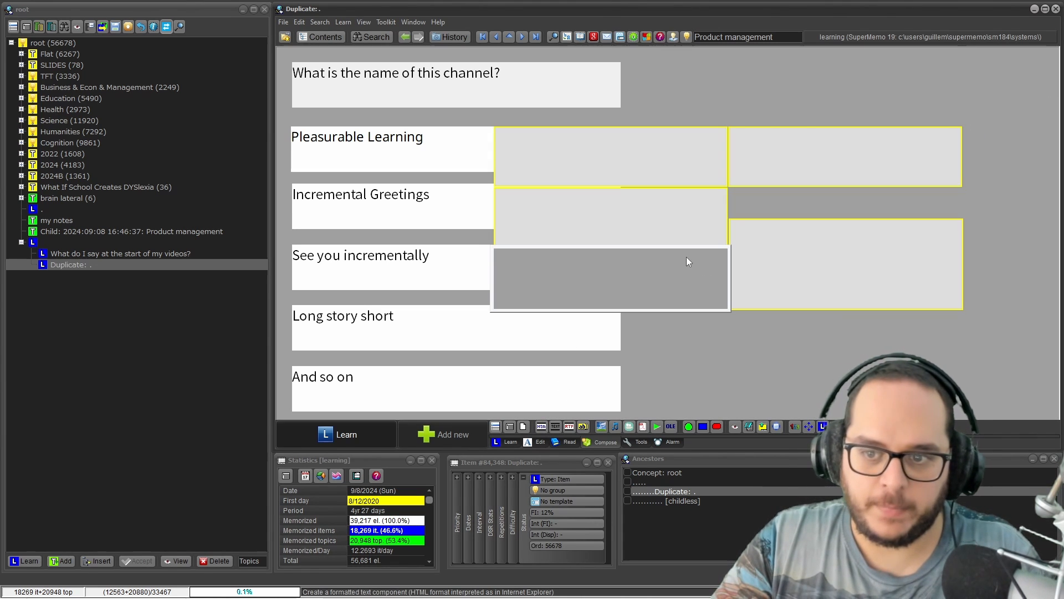
- Arrange the five empty text components in a second column beside the existing answers, without overlaps
key(ctrl+e)
key(ctrl+e)
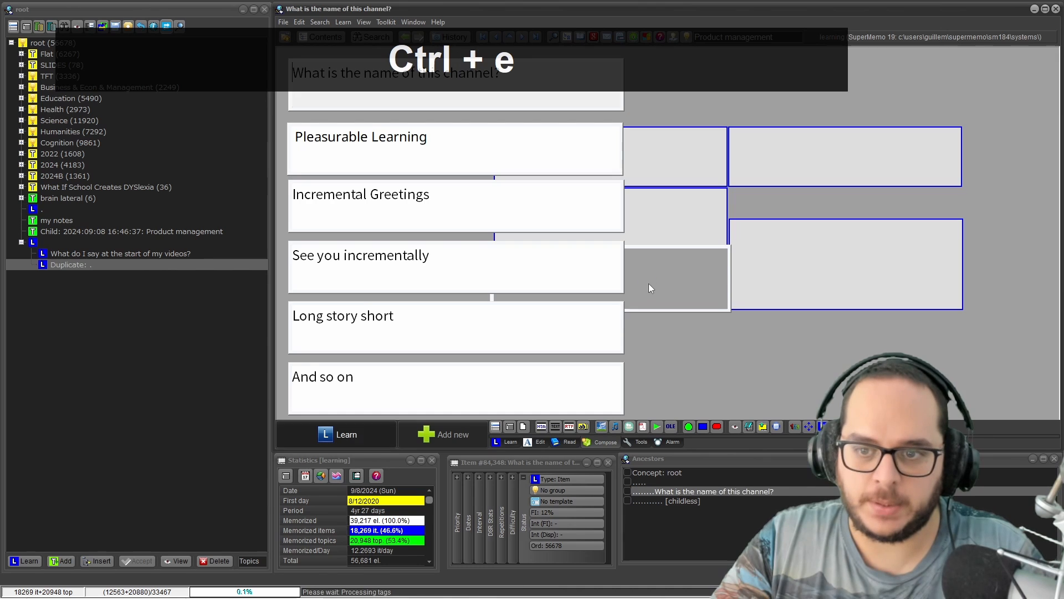
drag(829, 173, 882, 188)
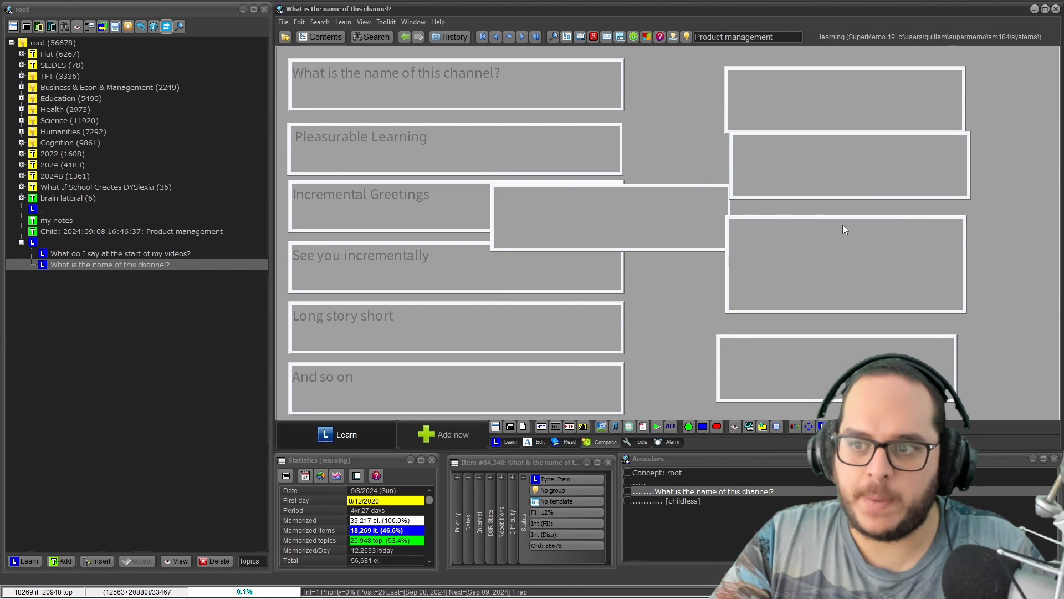
drag(843, 229, 837, 260)
drag(817, 301, 814, 312)
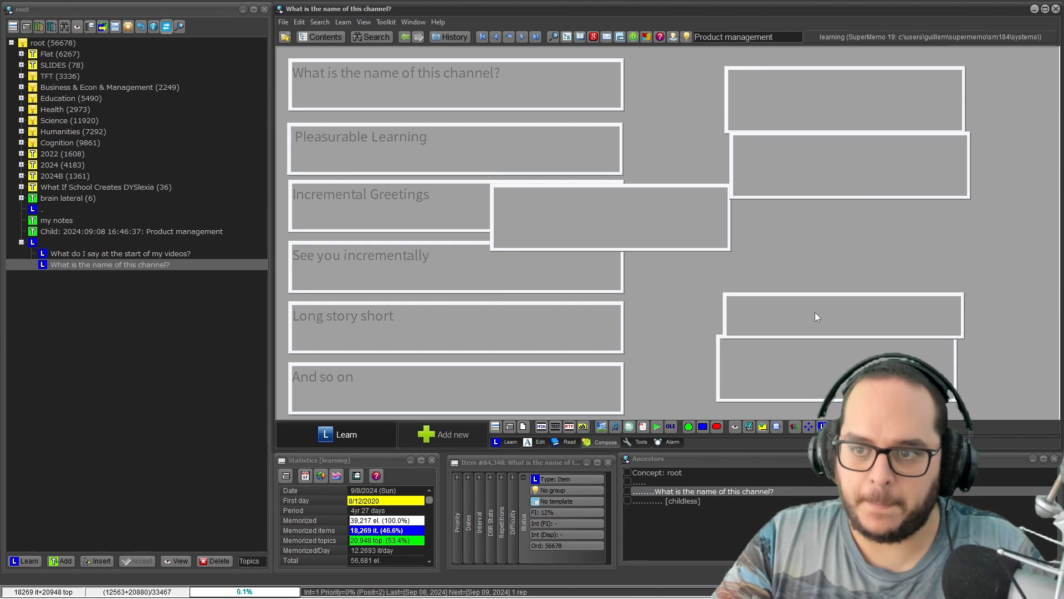
key(ctrl+e)
click(849, 100)
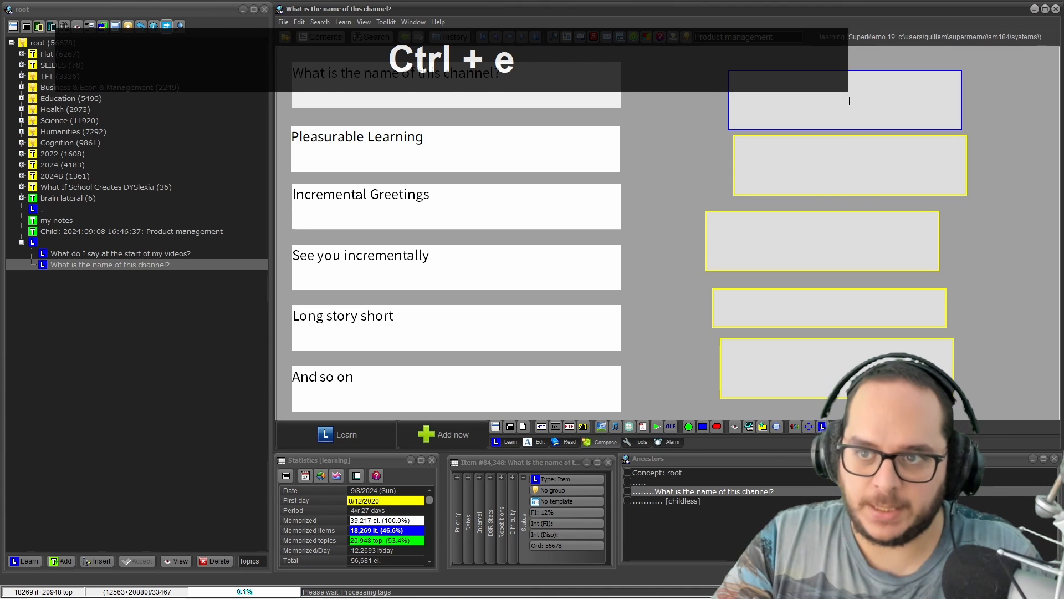
- Copy the answers "Pleasurable Learning" and "Incremental Greetings" into the first and second boxes of the new column
click(465, 142)
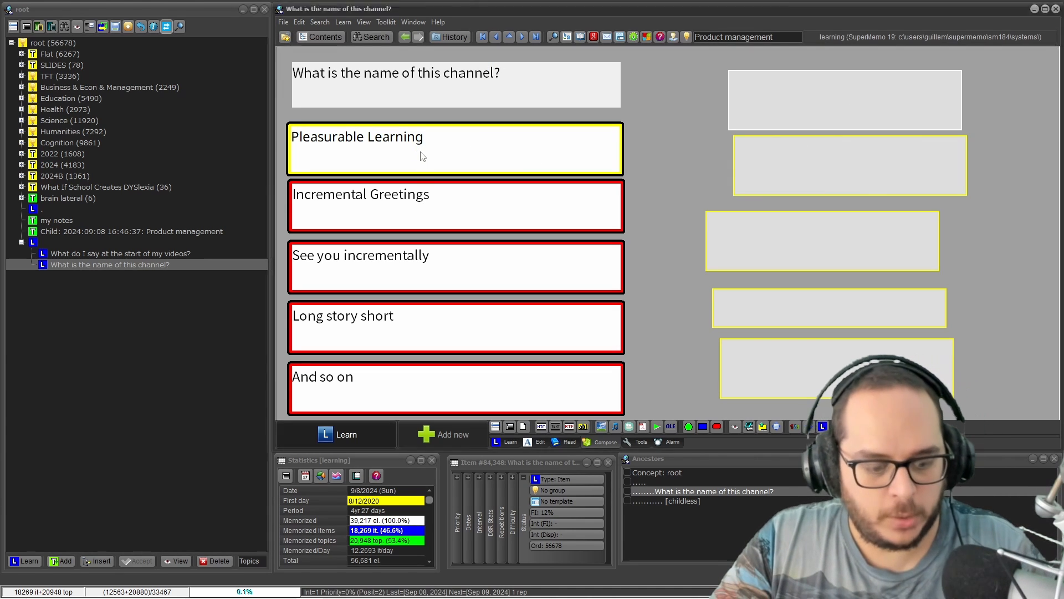
key(ctrl+e)
drag(456, 138, 267, 128)
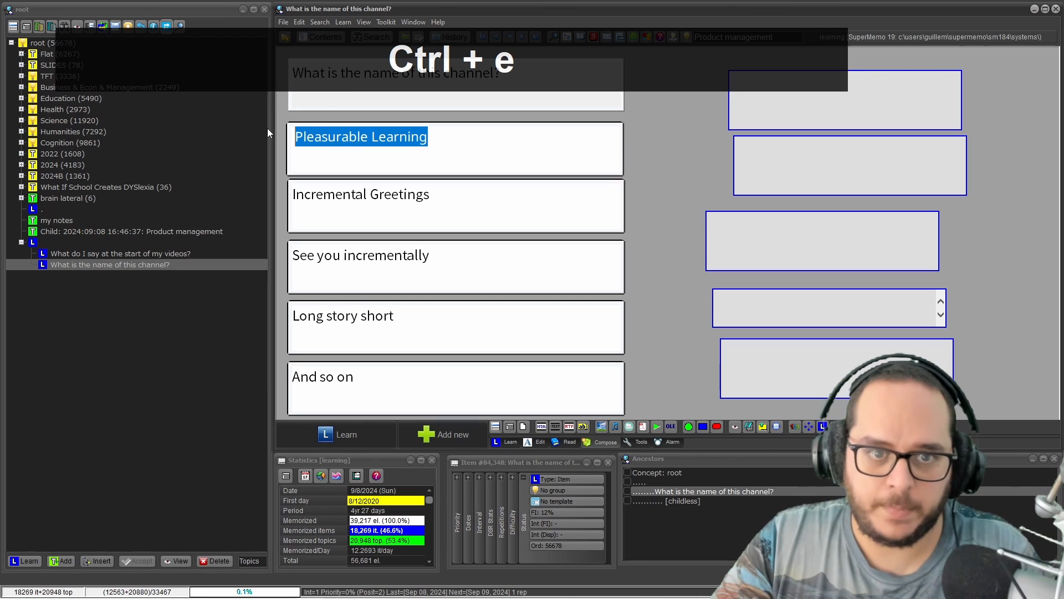
key(ctrl+c)
click(777, 101)
key(ctrl+v)
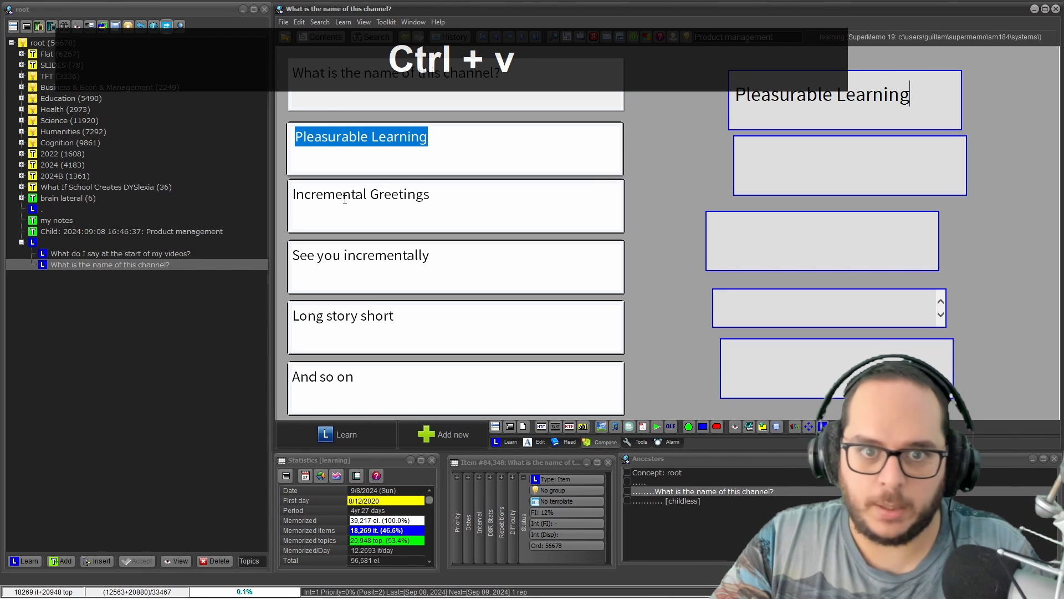
drag(439, 194, 280, 192)
key(ctrl+c)
click(740, 161)
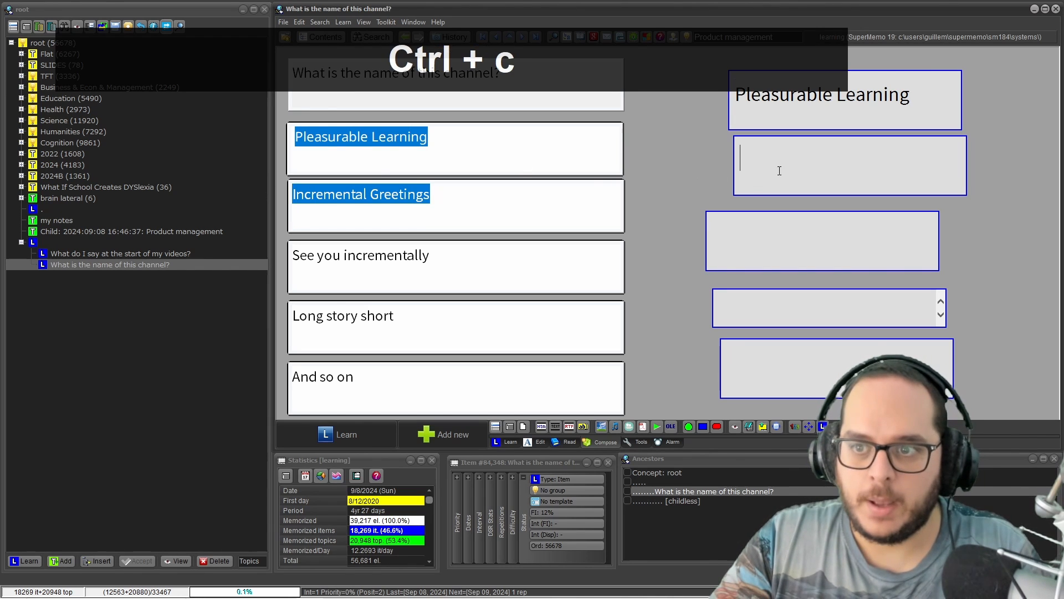
key(ctrl+v)
- Copy the answers "See you incrementally", "Long story short" and "And so on" into the remaining three boxes of the new column
drag(435, 259, 283, 235)
key(ctrl+c)
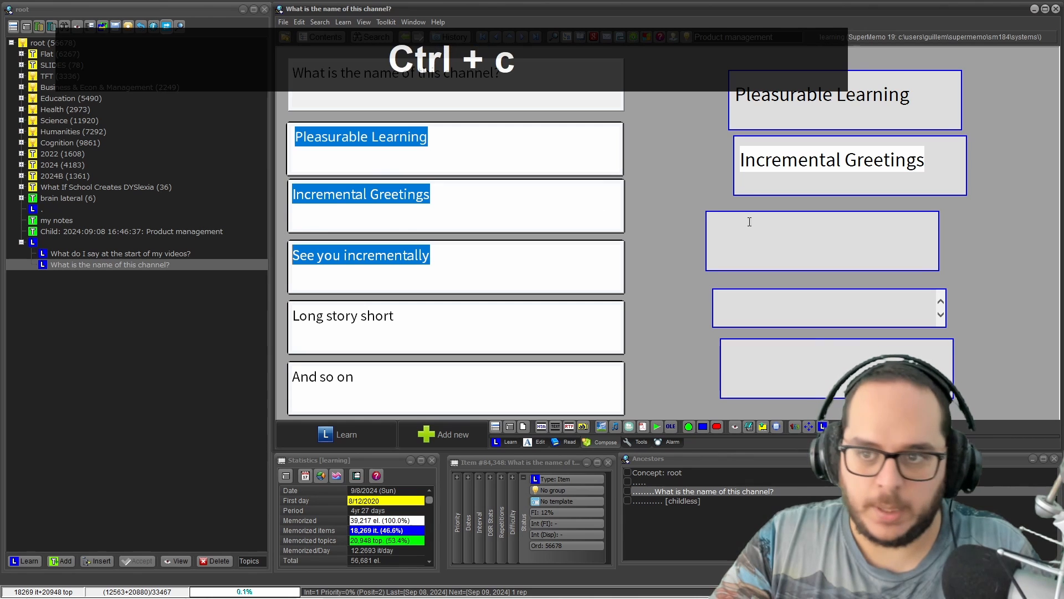
click(772, 231)
key(ctrl+v)
click(427, 322)
drag(427, 322, 257, 314)
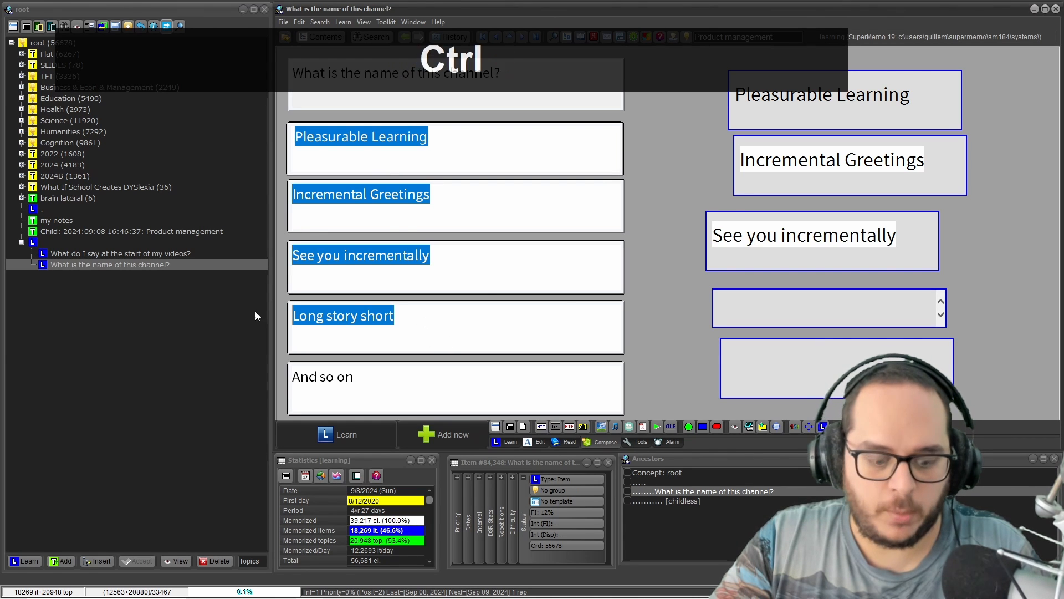
key(ctrl+c)
click(740, 303)
key(ctrl+v)
key(Return)
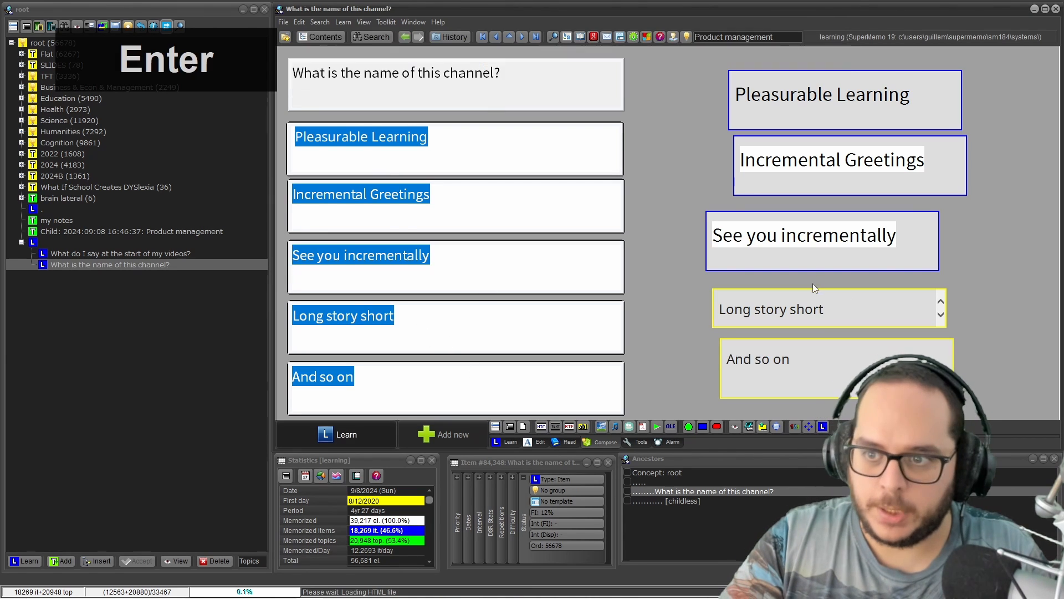
- Strip the source formatting from the copied answers "See you incrementally", "Incremental Greetings" and "Pleasurable Learning" in the new column
key(ctrl+shift+F12)
key(Return)
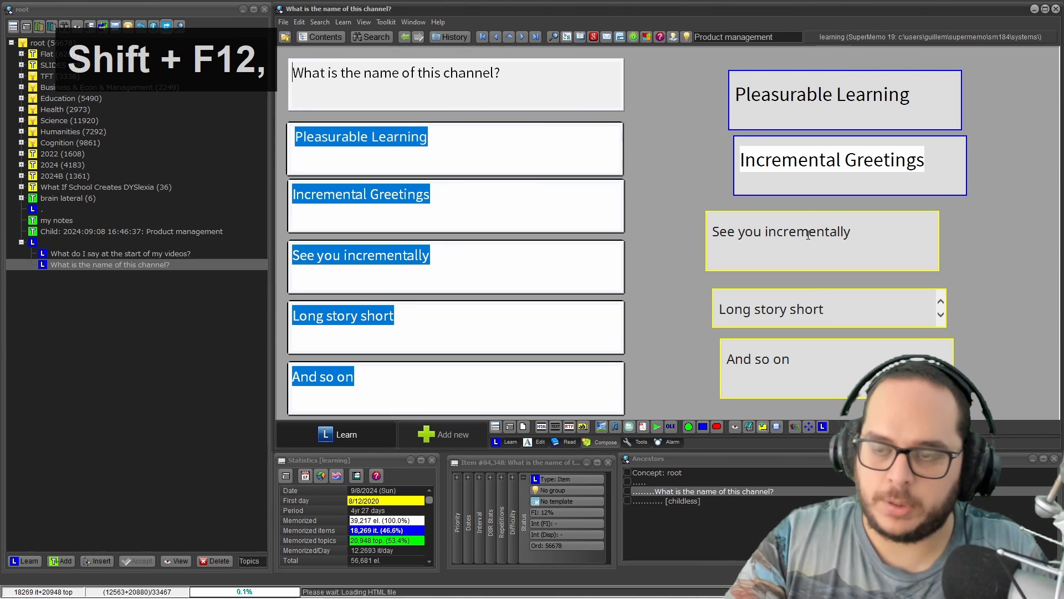
key(ctrl+shift+F12)
key(Return)
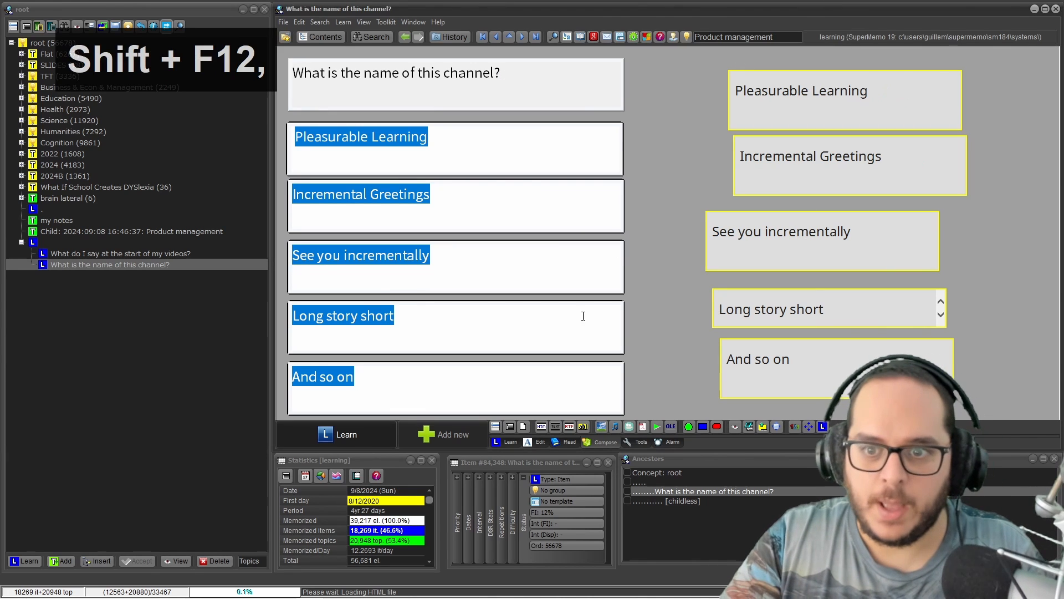
- Delete the five original multiple-choice answer components beneath the question, keeping the question and the new column of answers
key(ctrl+e)
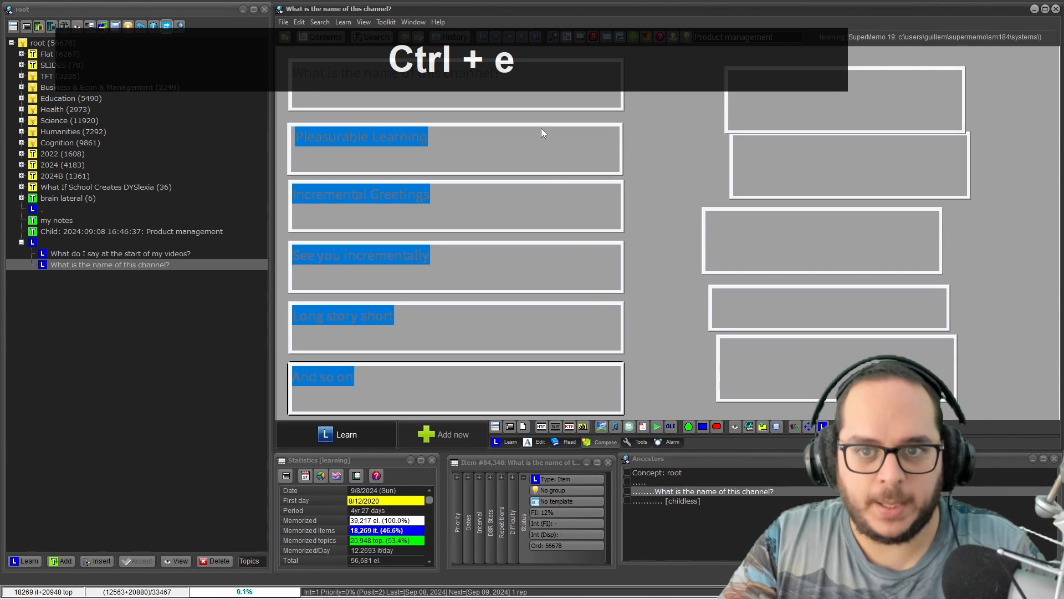
ctrl+click(532, 144)
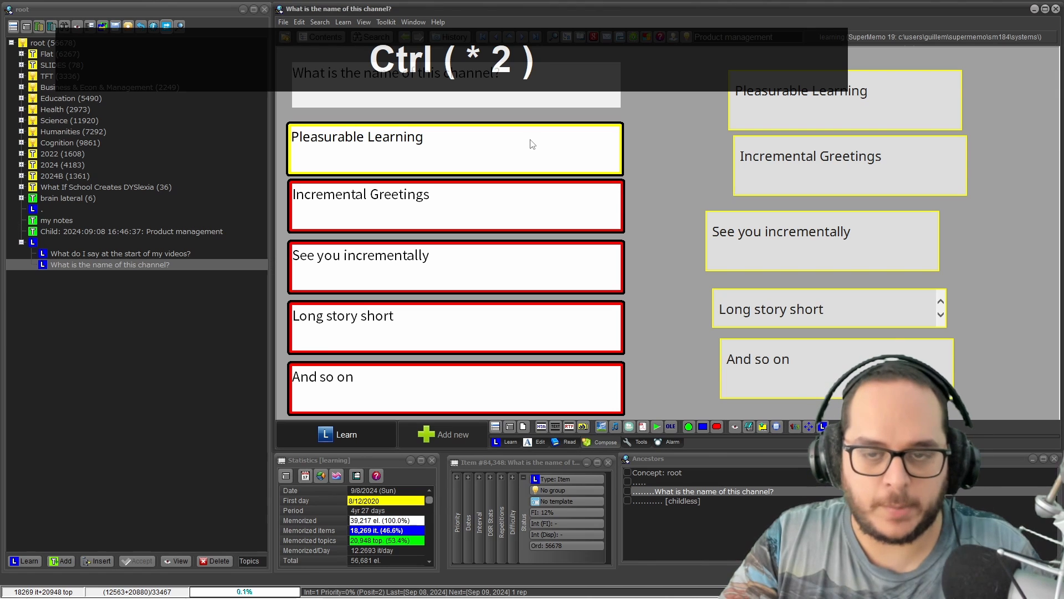
right_click(531, 140)
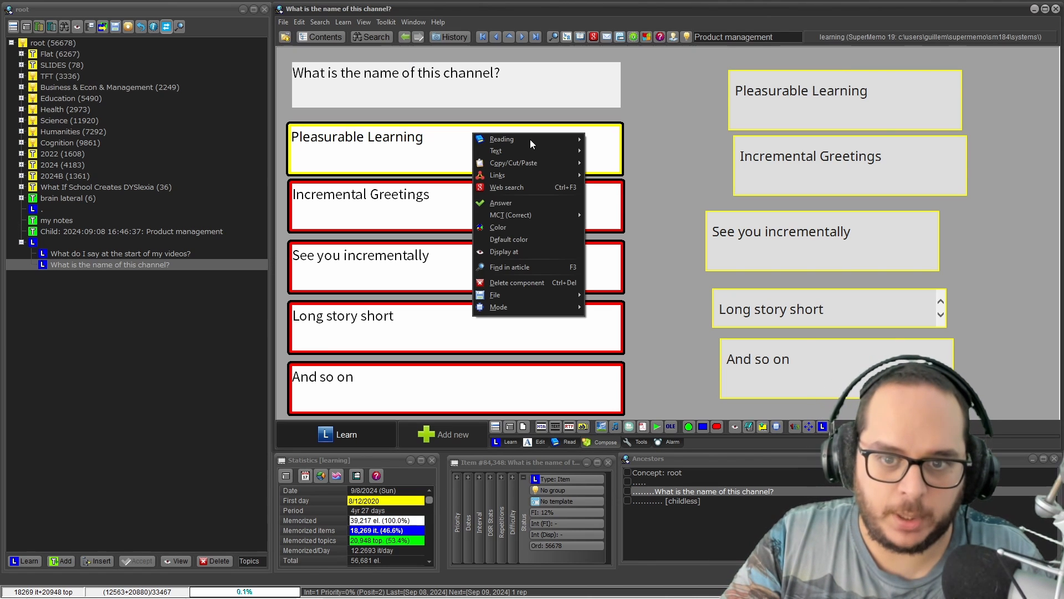
click(540, 284)
click(445, 318)
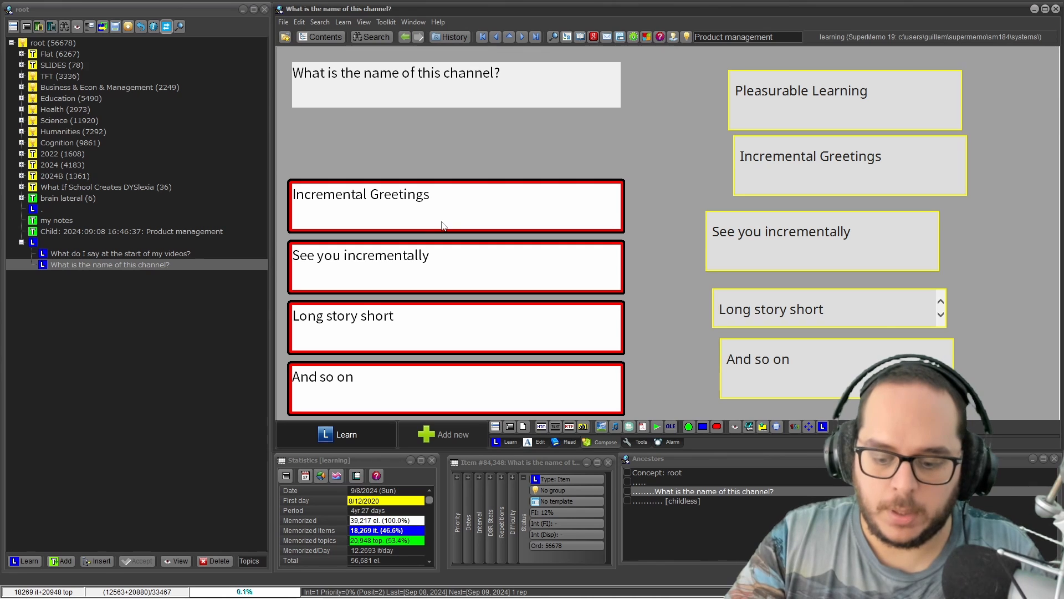
key(ctrl+Delete)
key(Return)
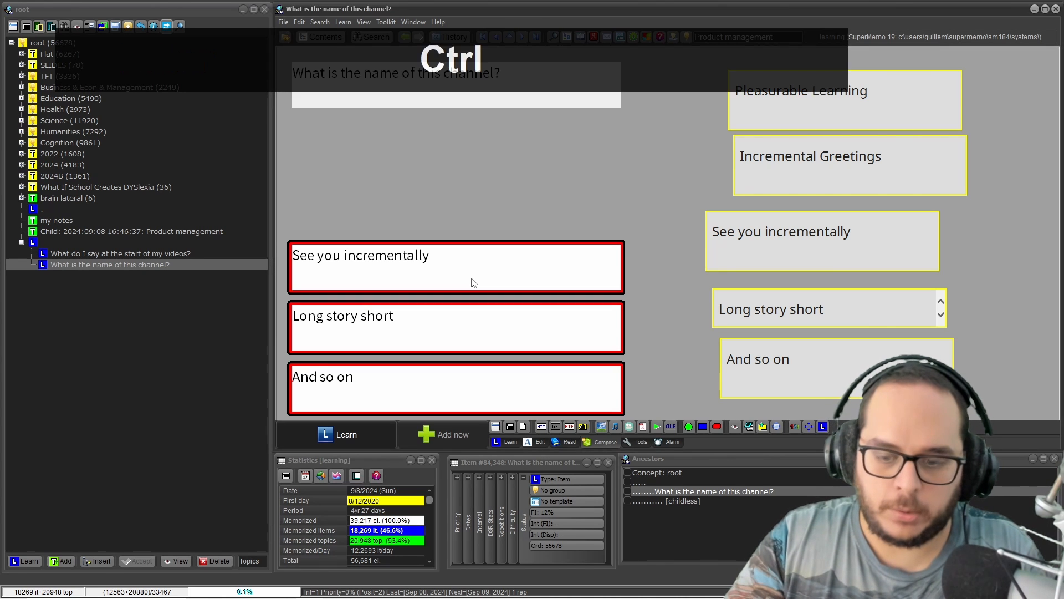
key(ctrl+Delete)
key(Return)
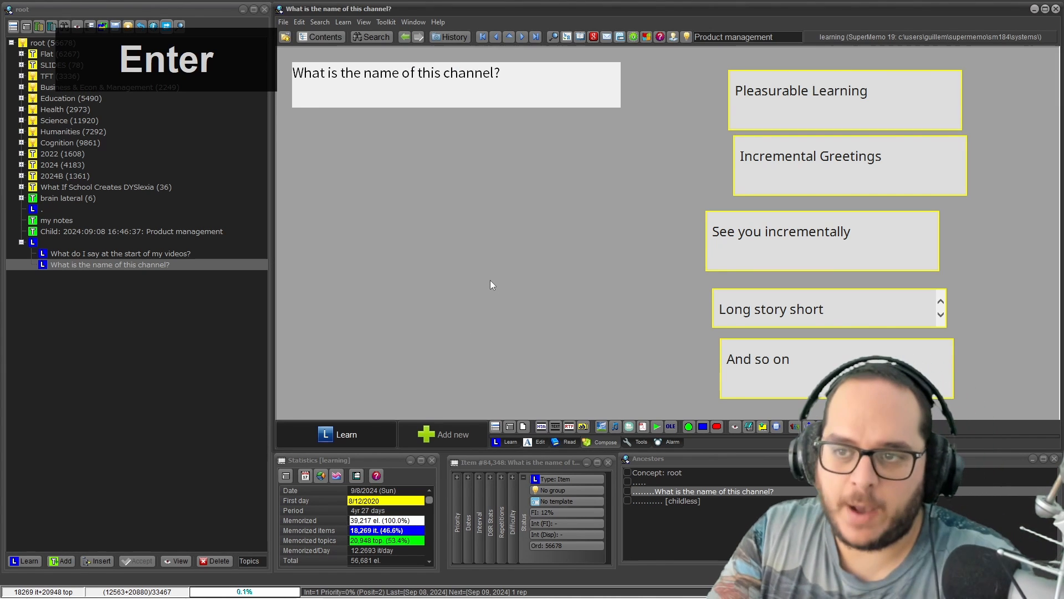
- Tile the question and all five answer components into a single column
right_click(313, 158)
mouse_move(358, 226)
mouse_move(370, 328)
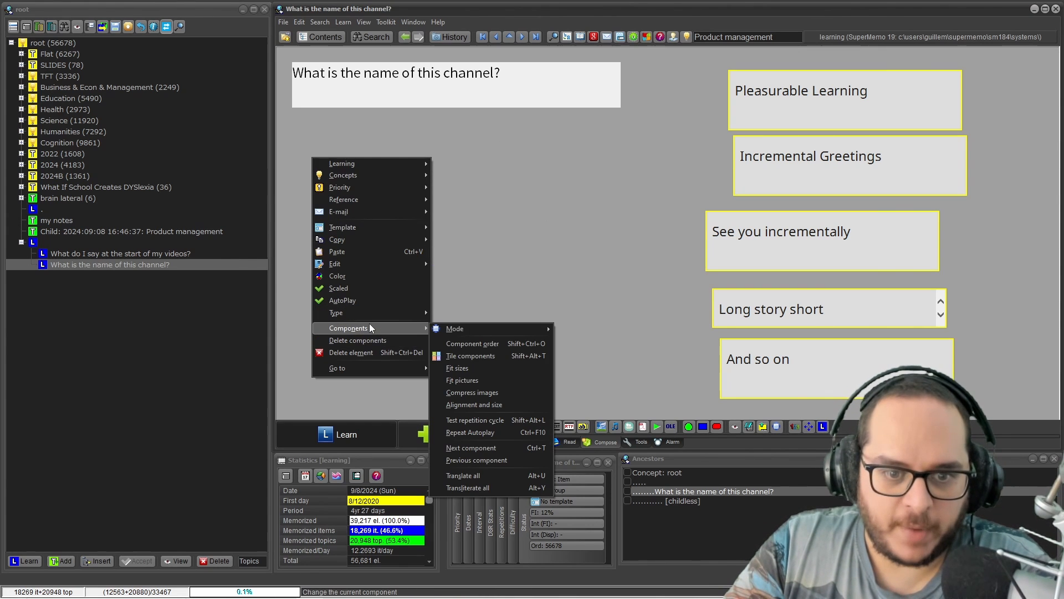
click(487, 356)
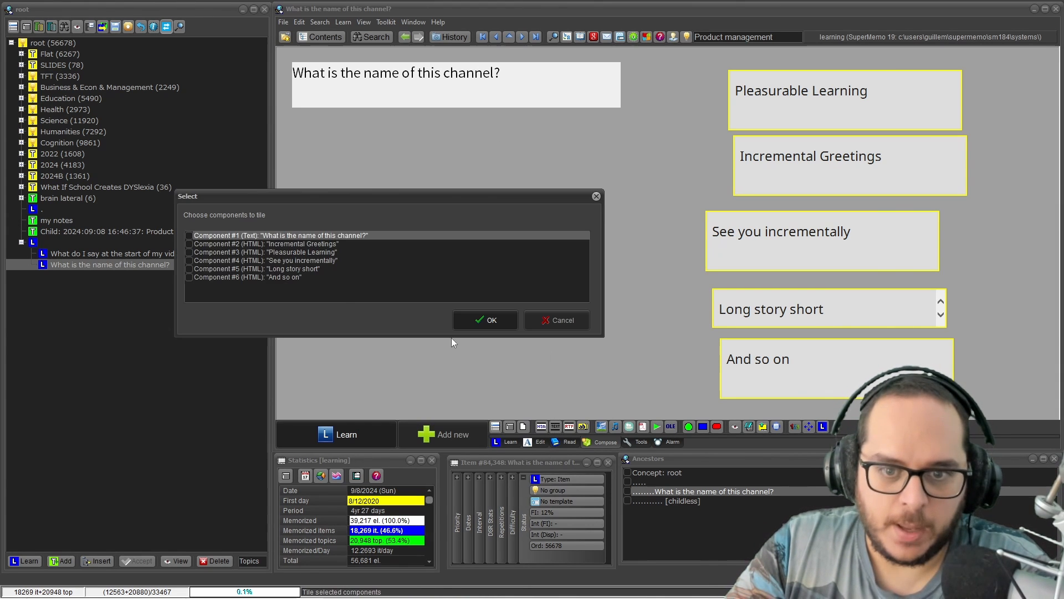
key(ctrl+a)
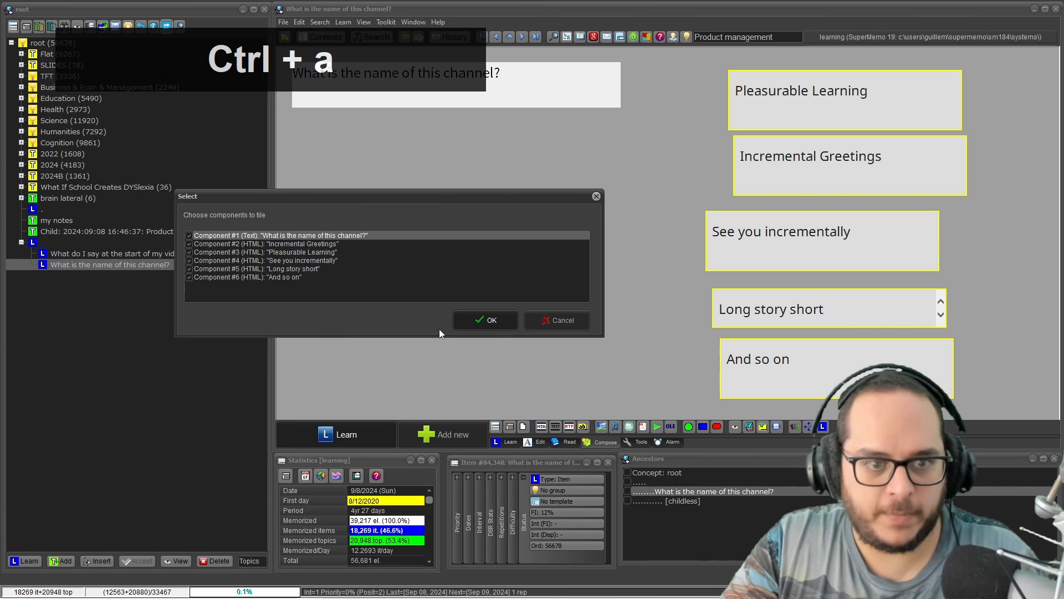
click(486, 320)
text(1)
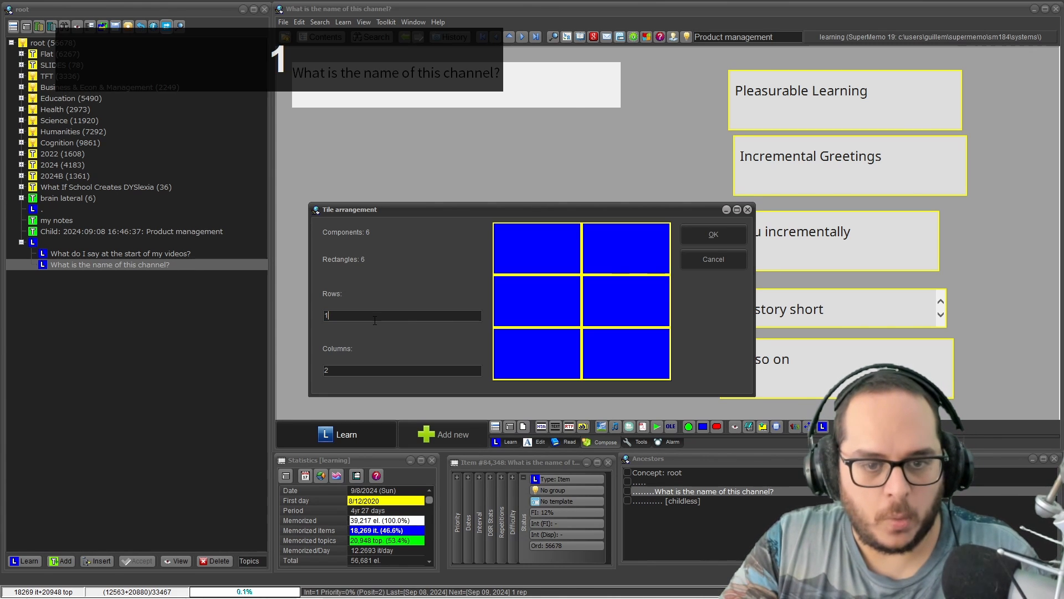
key(Tab)
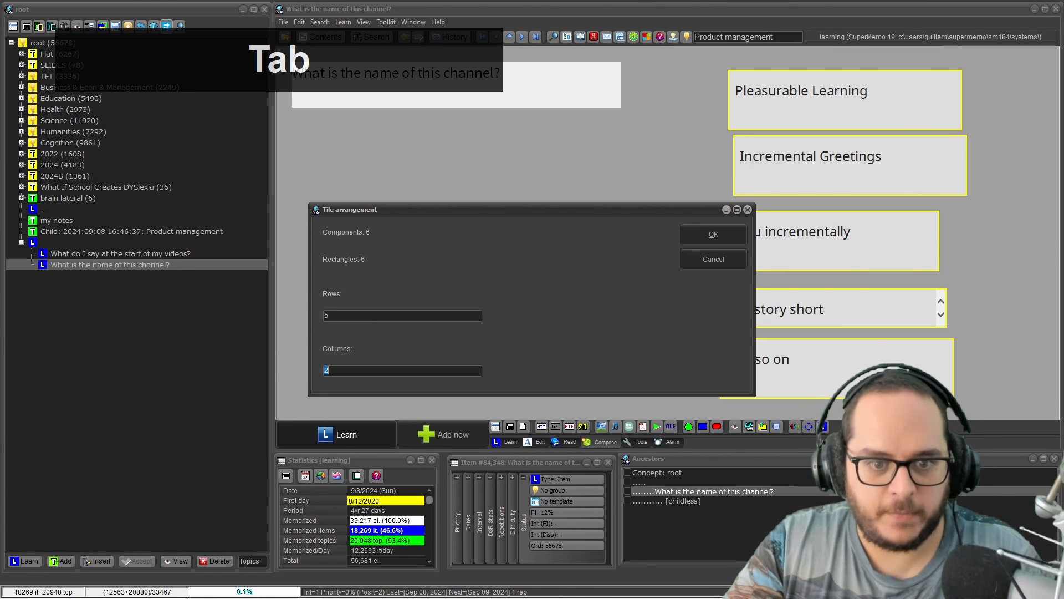
text(1)
key(Return)
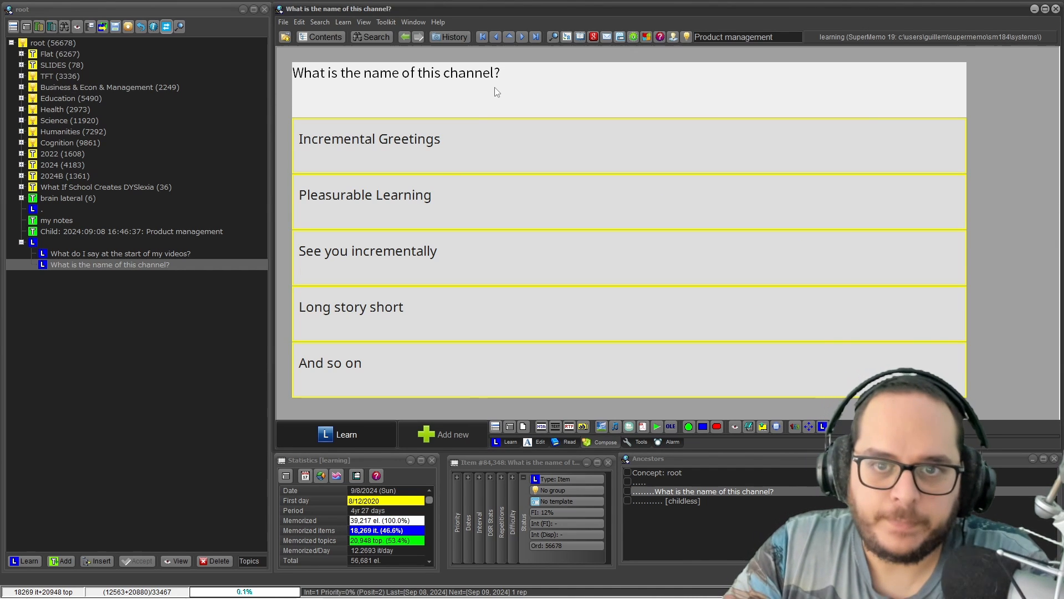
- Create a new stylesheet named "option" for the "Incremental Greetings" answer and give its text a black background
click(478, 83)
click(459, 161)
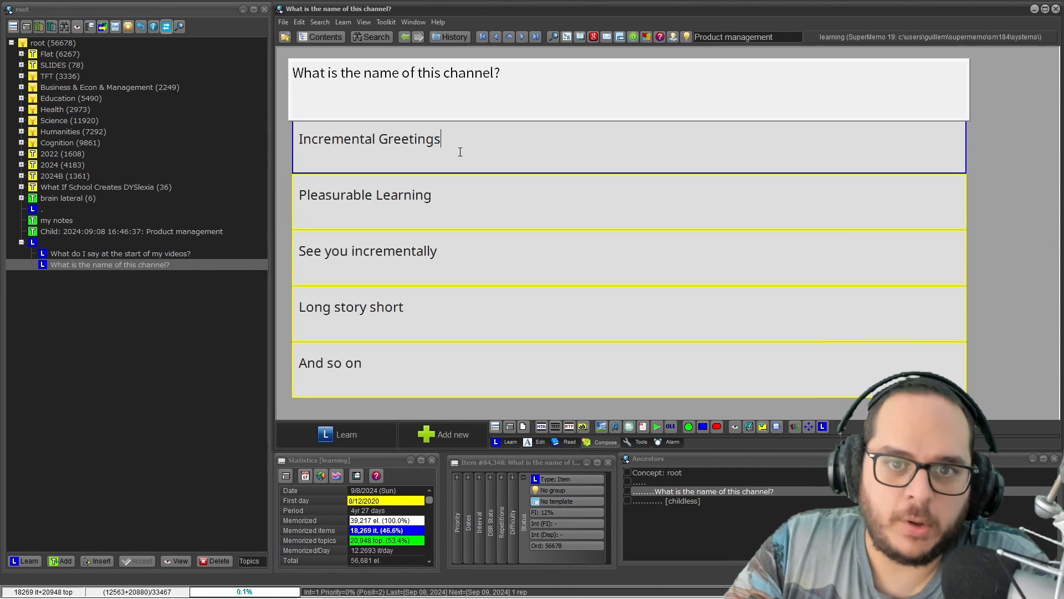
right_click(459, 148)
mouse_move(468, 171)
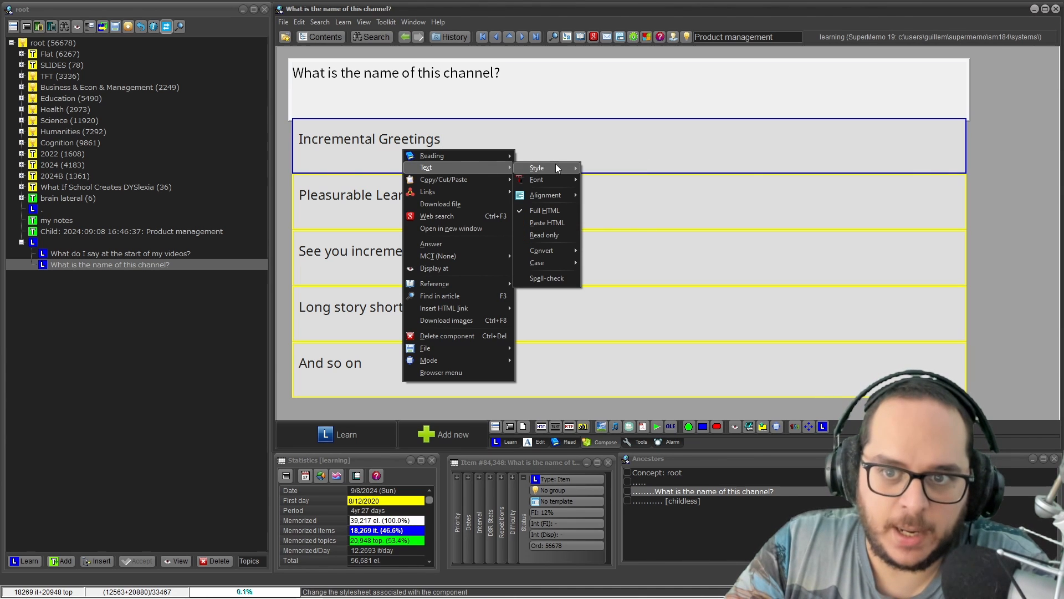
mouse_move(556, 165)
click(591, 169)
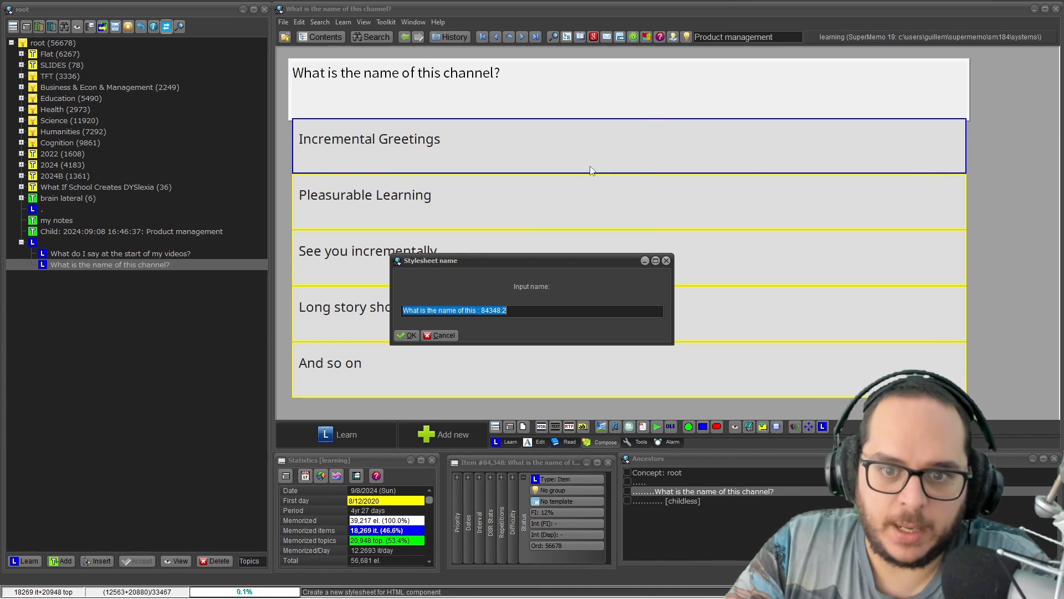
text(option)
key(Return)
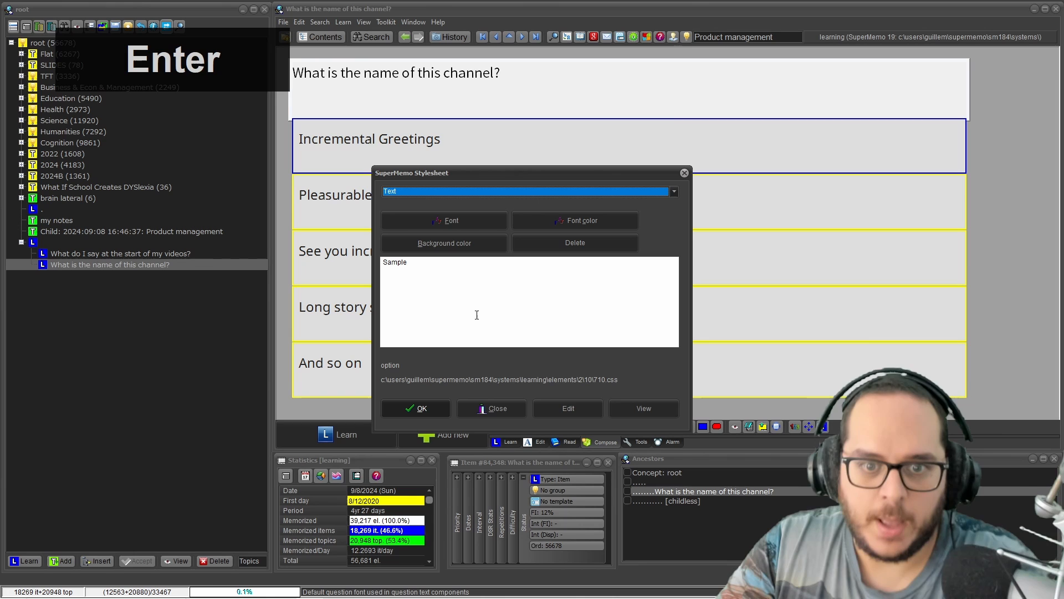
click(472, 241)
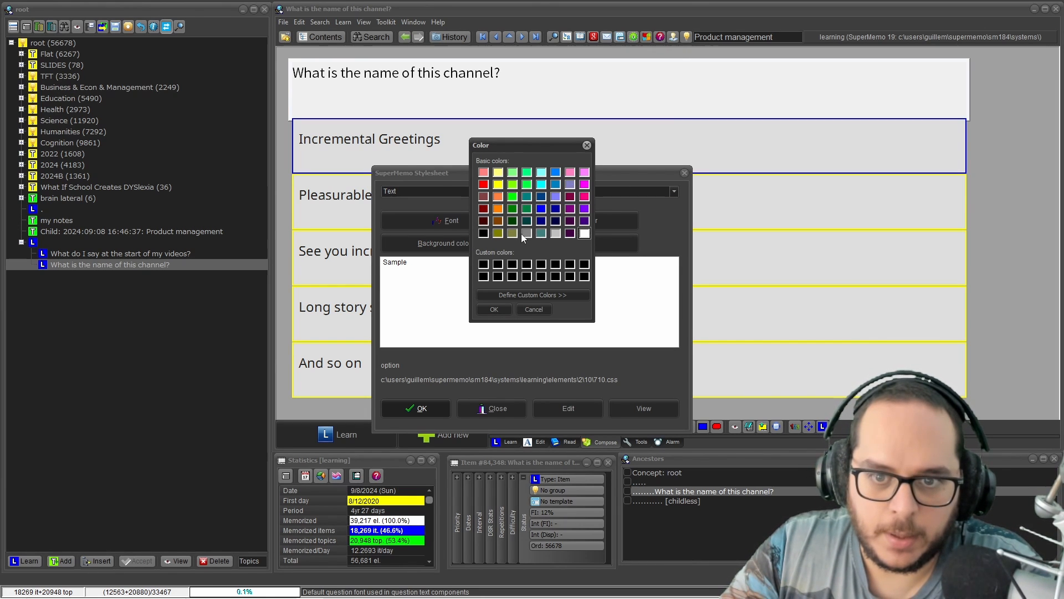
click(556, 221)
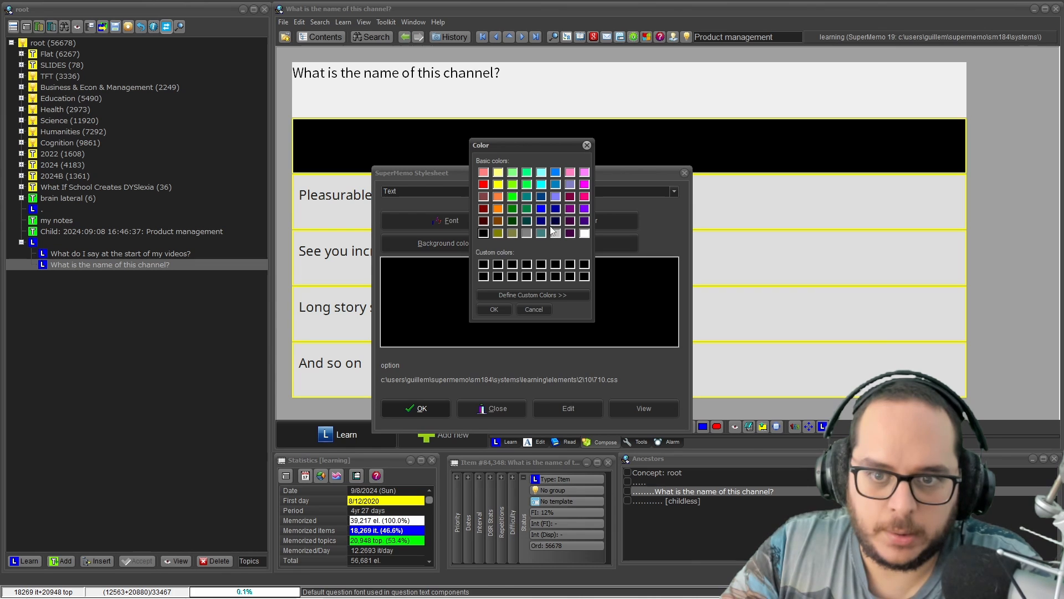
key(Return)
key(Return)
- Link the "option" style from the style registry to the "Pleasurable Learning" answer
right_click(439, 192)
mouse_move(449, 212)
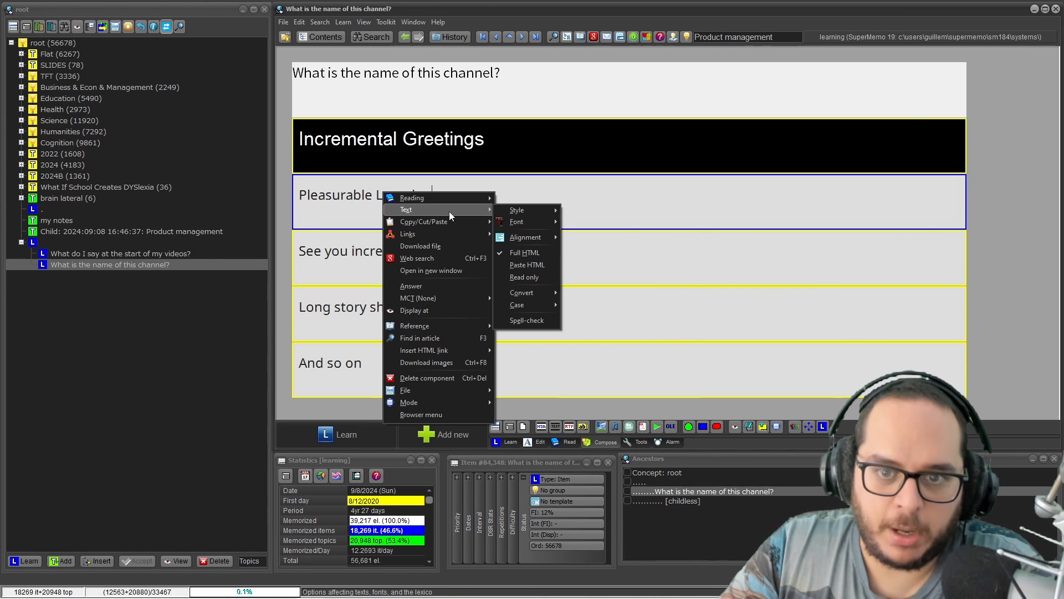
mouse_move(548, 211)
click(597, 217)
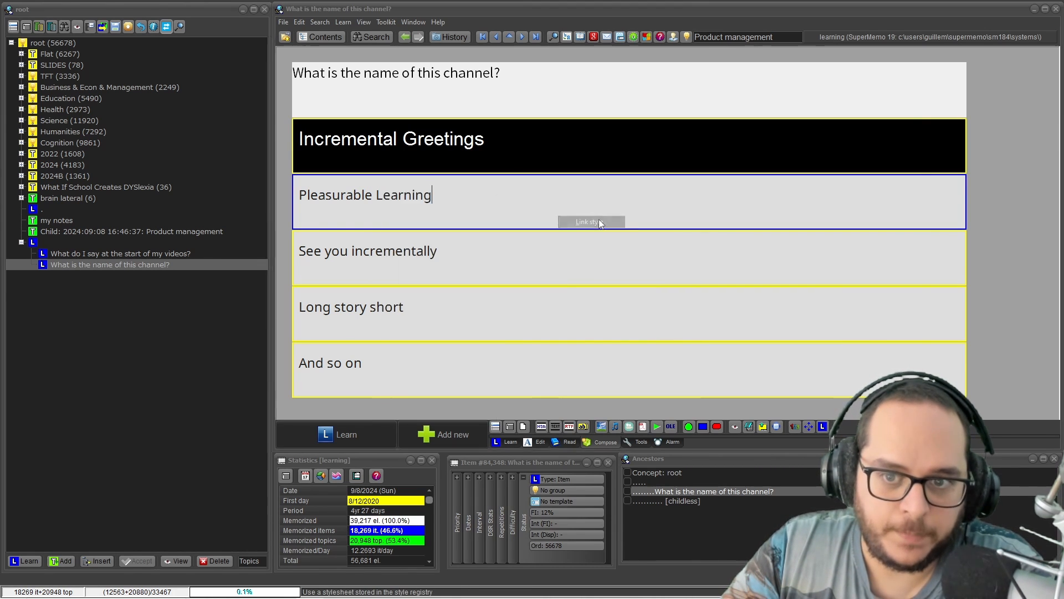
click(169, 85)
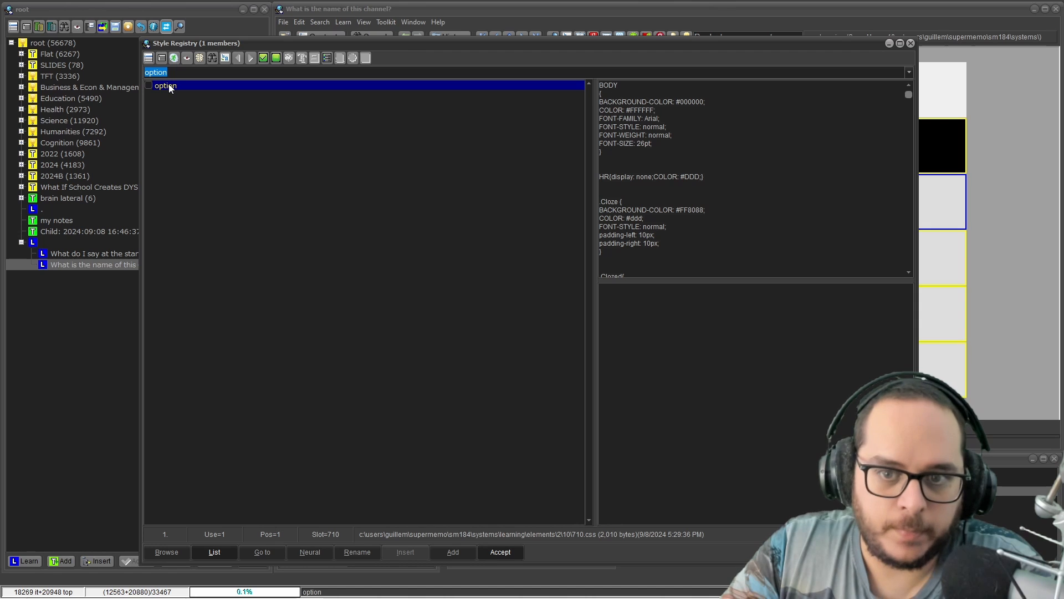
double_click(174, 86)
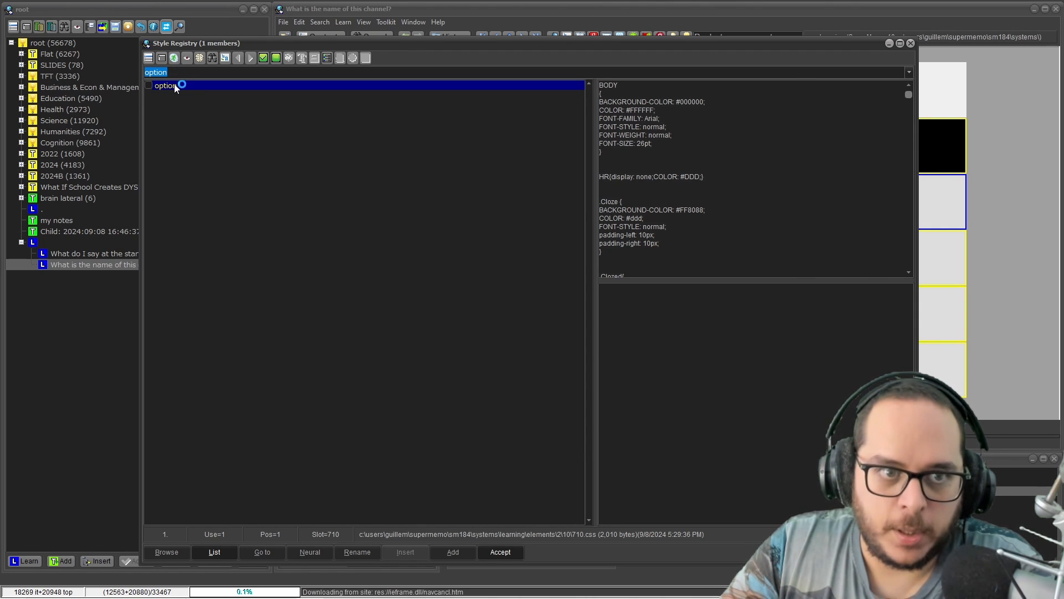
- Link the "option" style to the "See you incrementally" answer
right_click(380, 262)
mouse_move(399, 281)
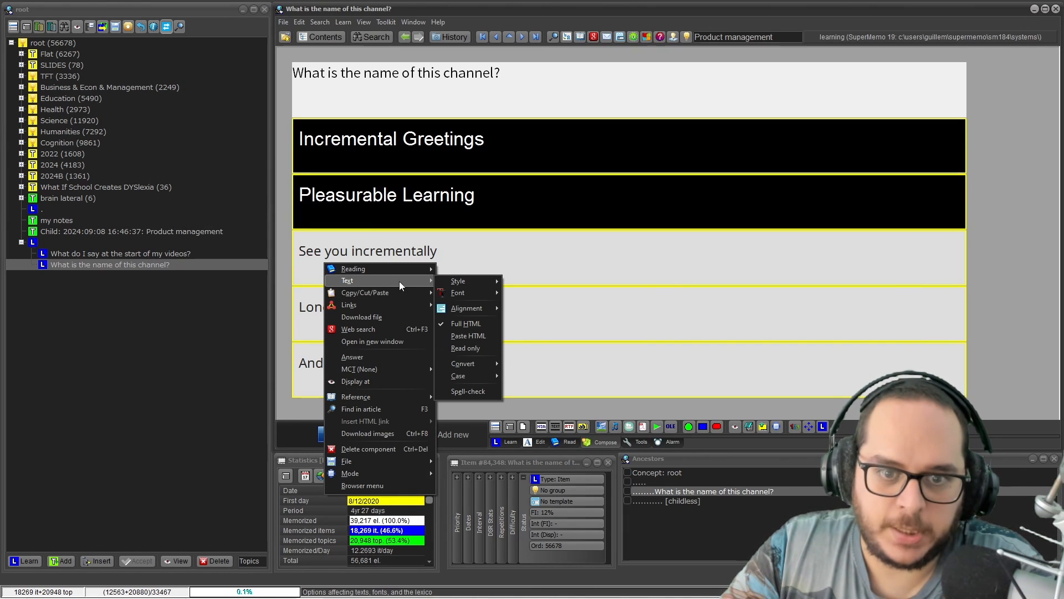
mouse_move(465, 281)
click(528, 292)
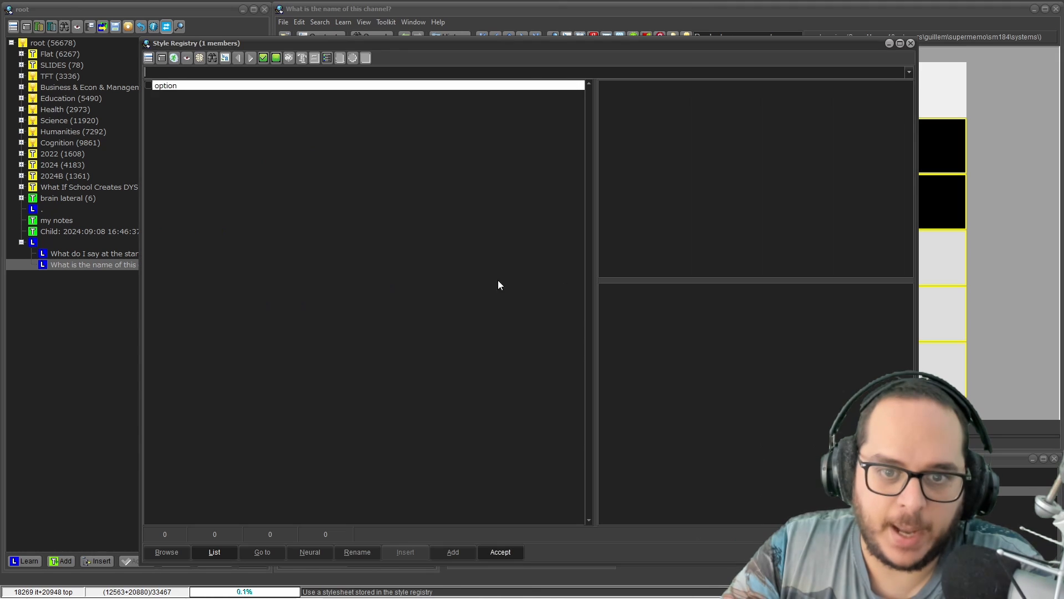
double_click(184, 91)
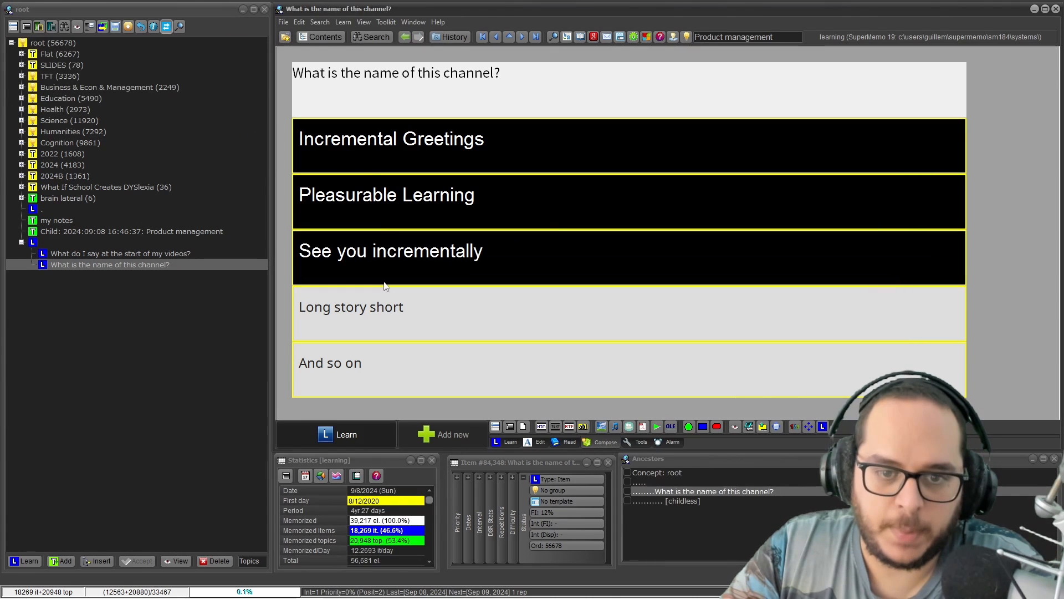
- Link the "option" style to the "Long story short" answer
right_click(382, 309)
mouse_move(398, 328)
mouse_move(459, 328)
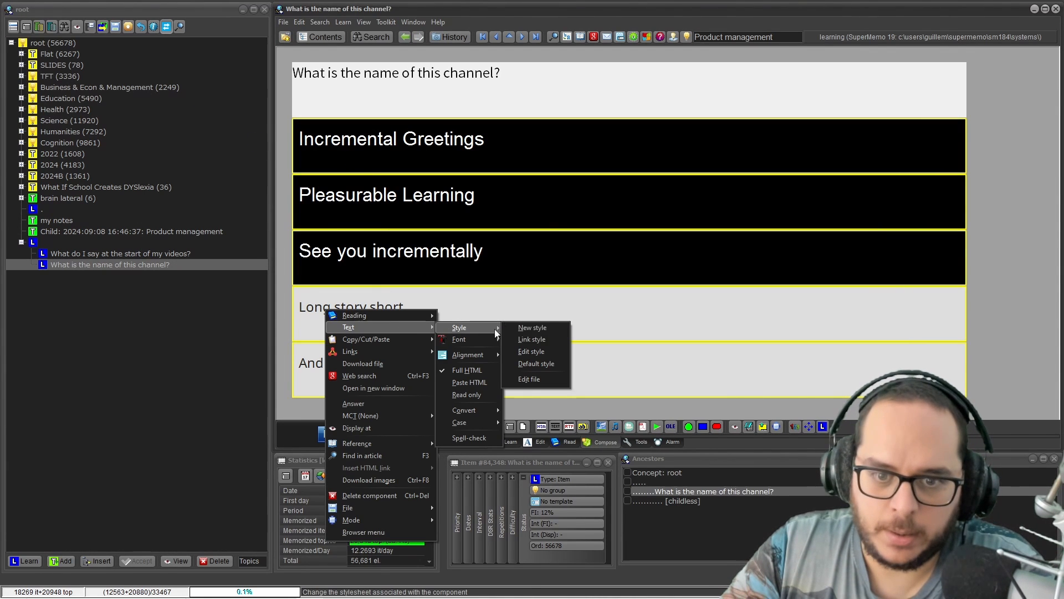
click(527, 338)
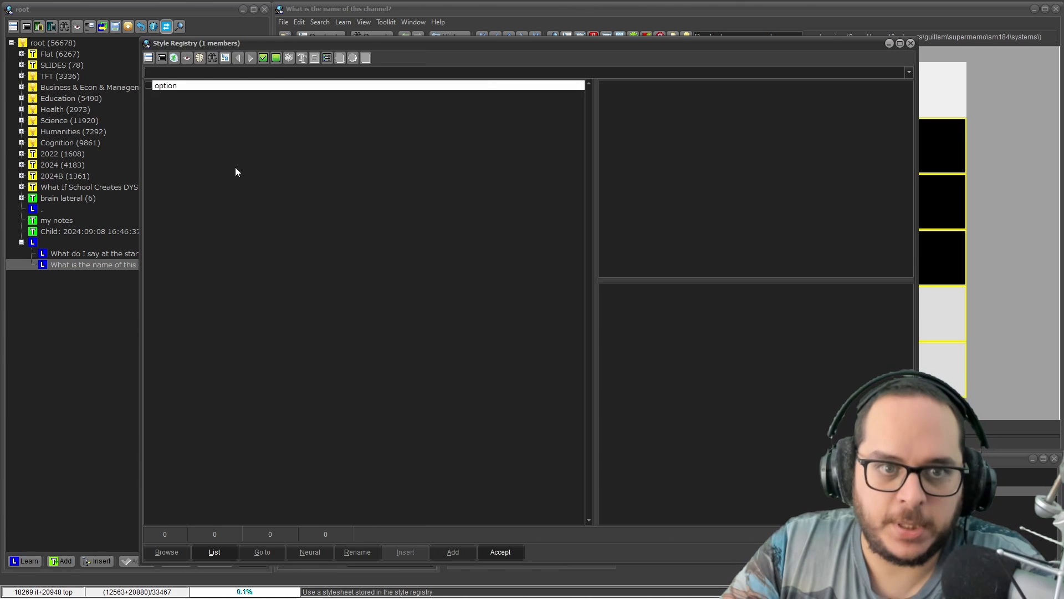
double_click(165, 87)
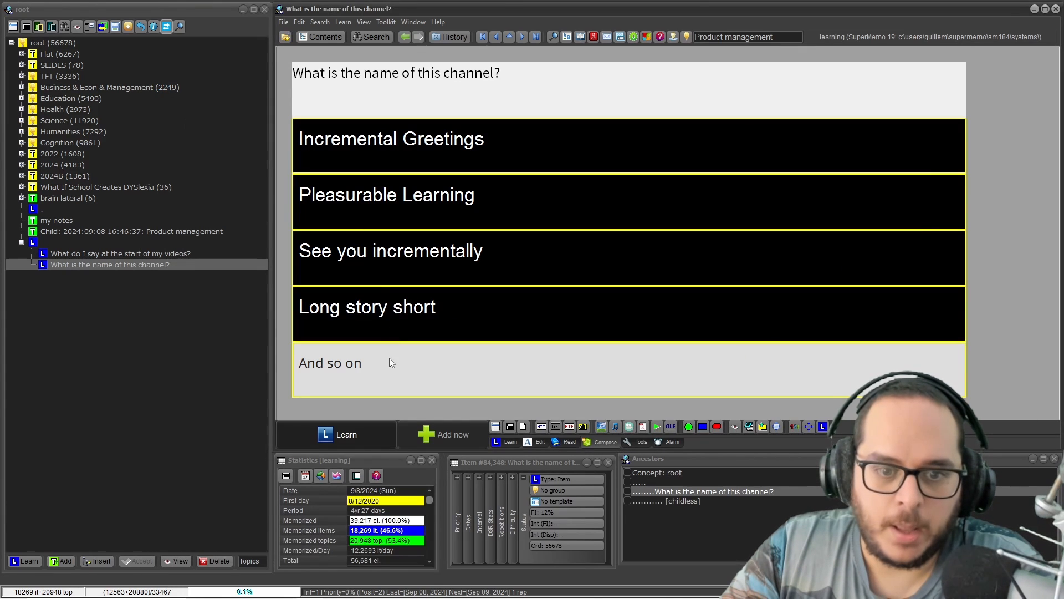
- Link the "option" style to the "And so on" answer
click(389, 362)
right_click(390, 360)
mouse_move(410, 376)
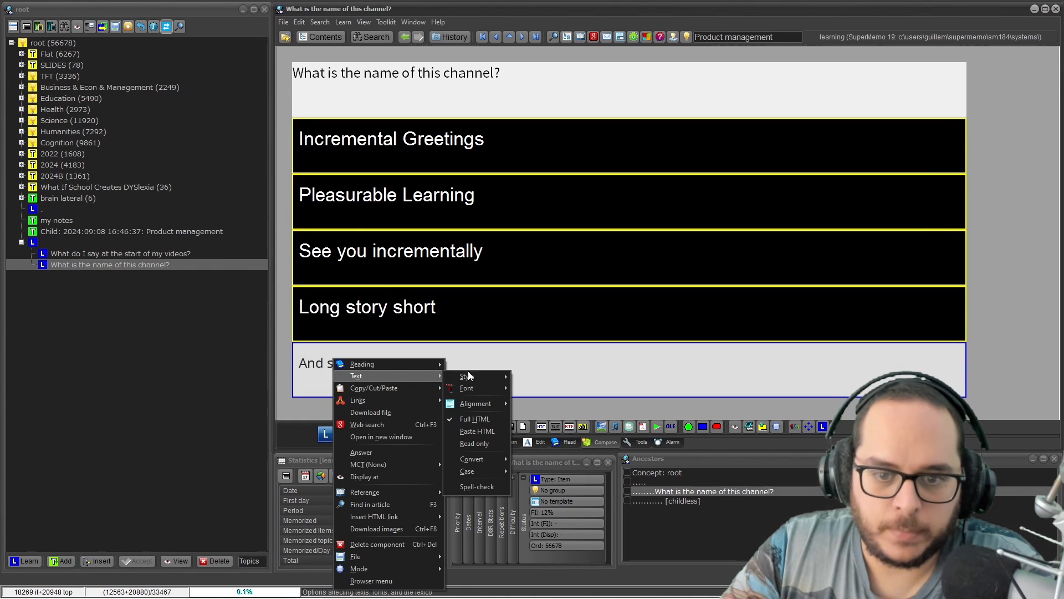
mouse_move(485, 375)
click(551, 385)
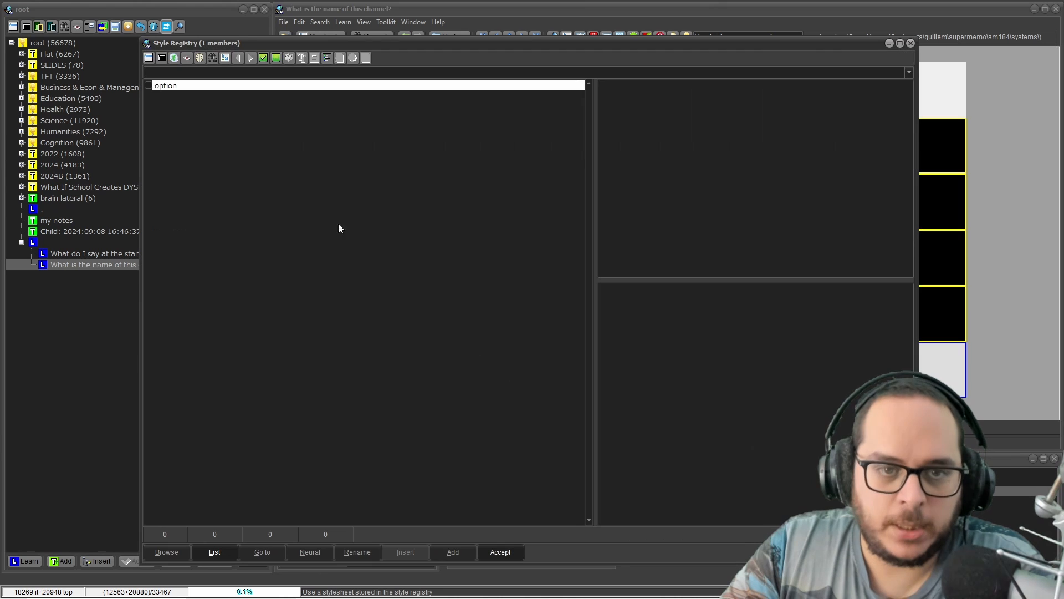
double_click(166, 89)
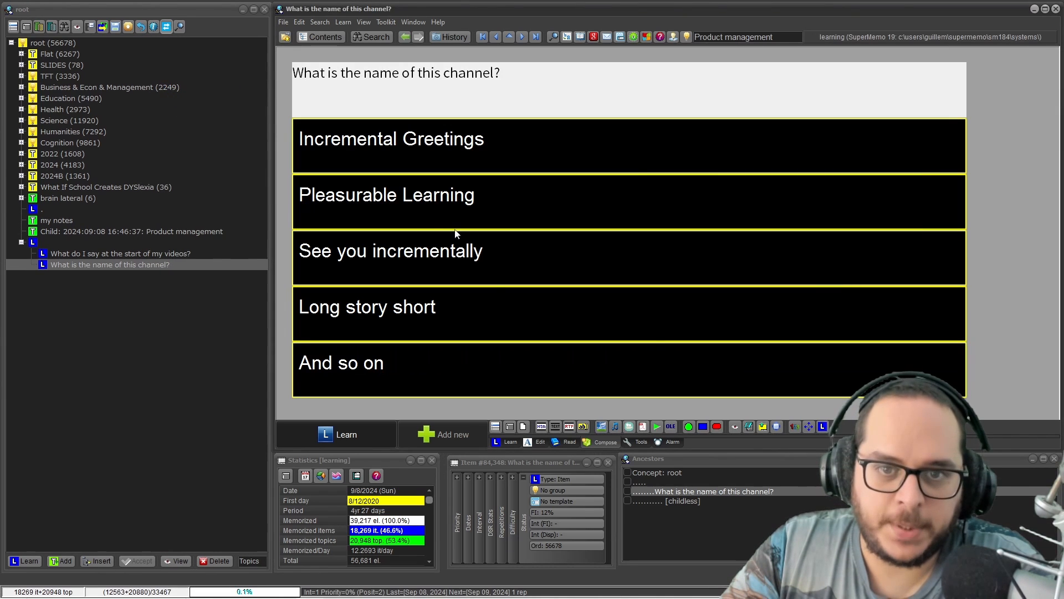
click(461, 88)
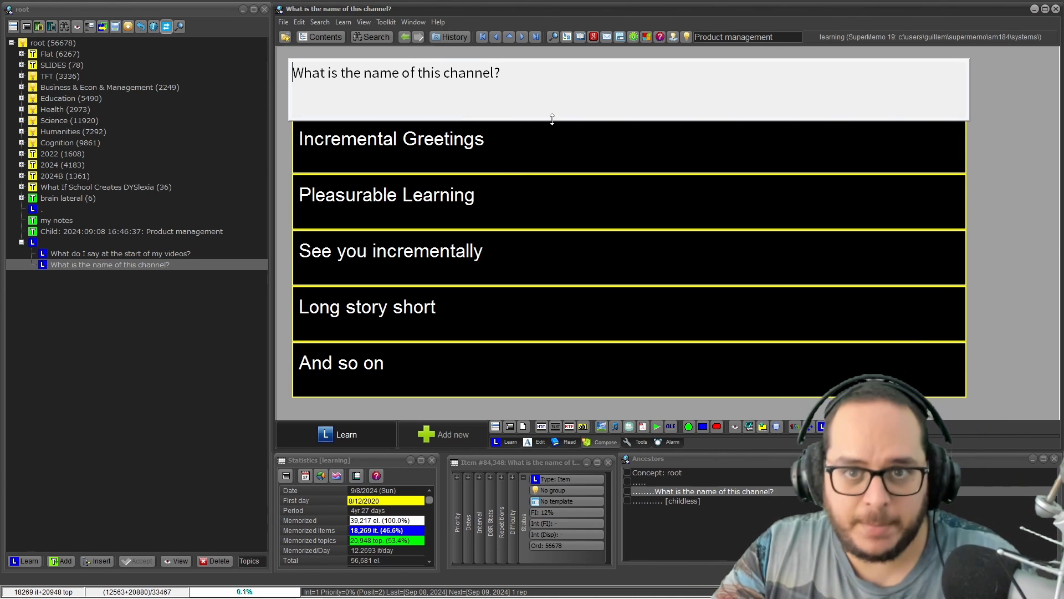
key(Escape)
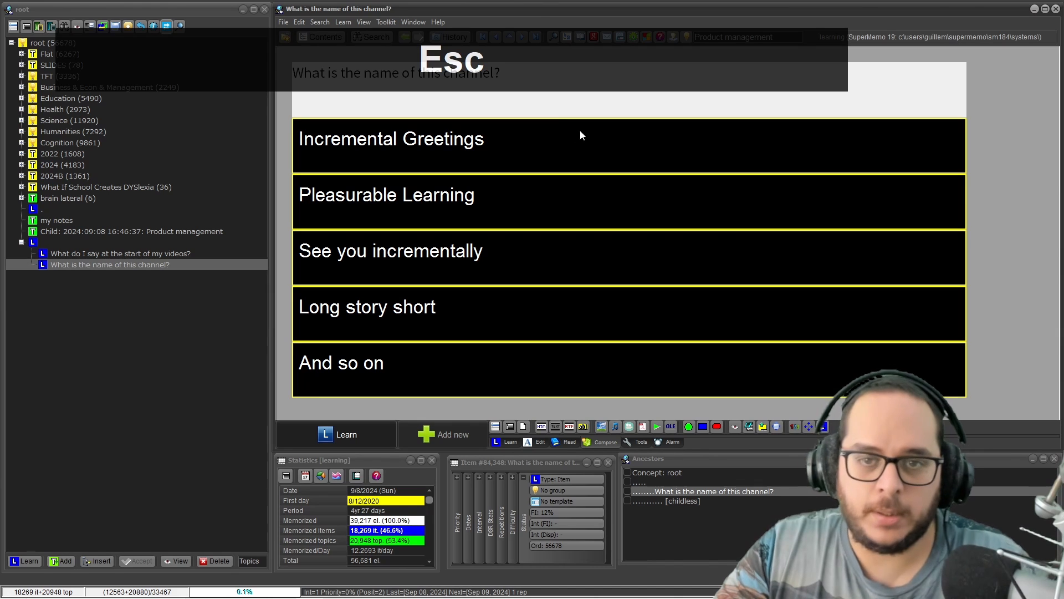
click(481, 140)
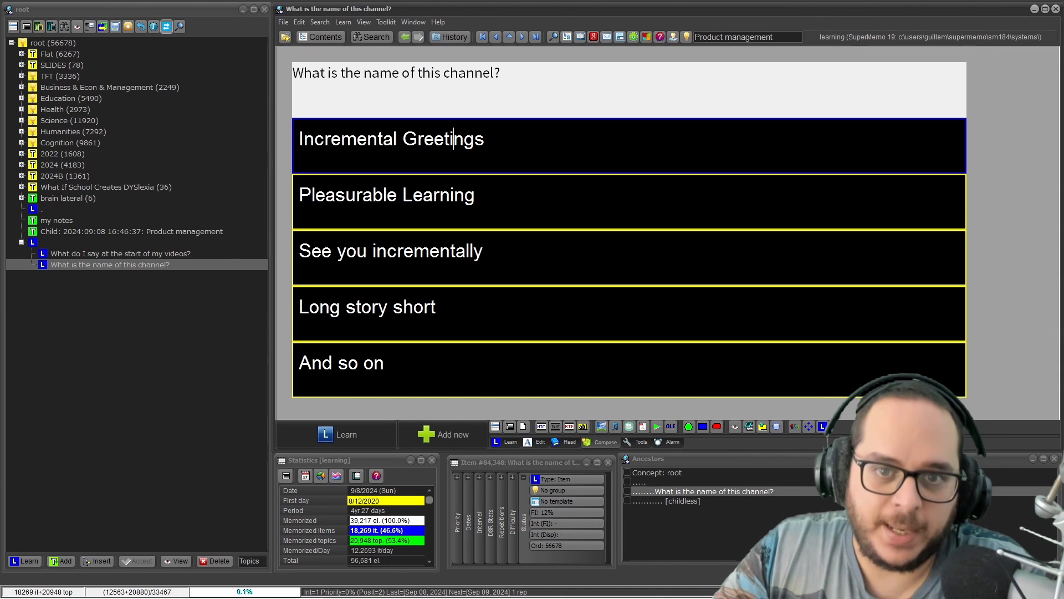
double_click(453, 128)
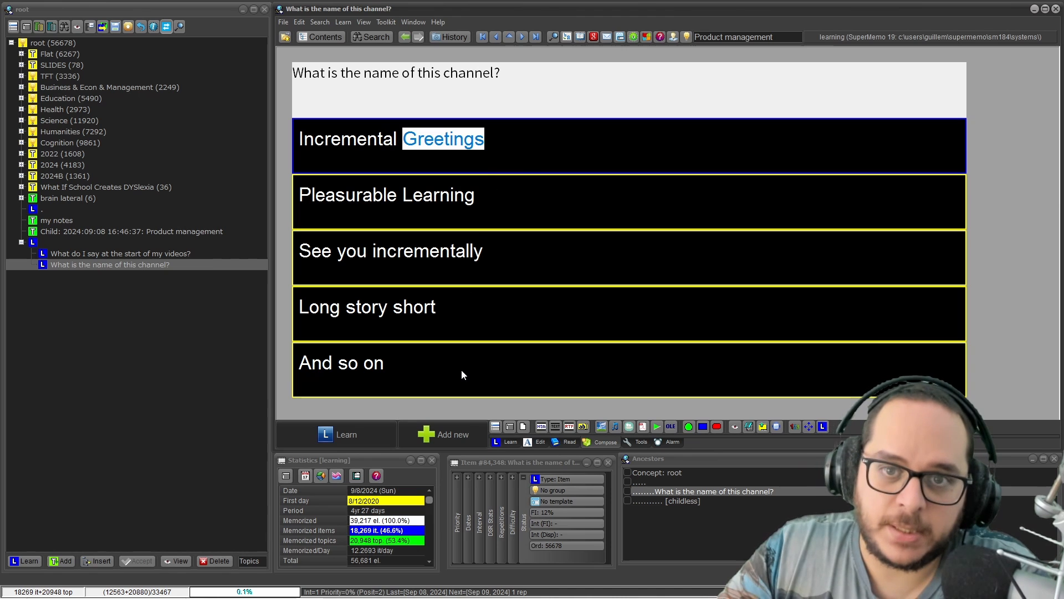
click(528, 101)
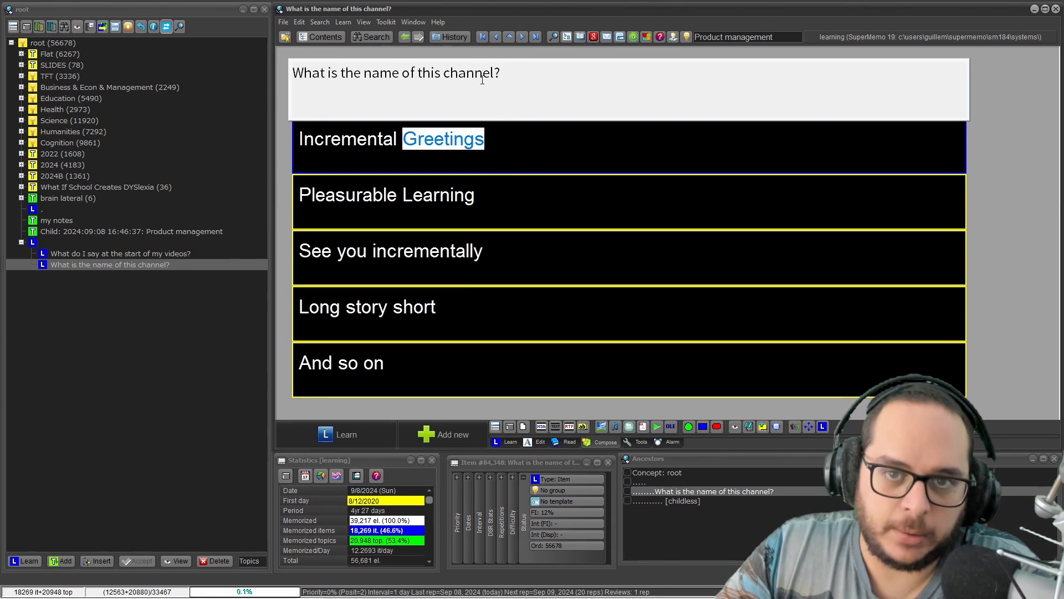
drag(475, 78, 333, 76)
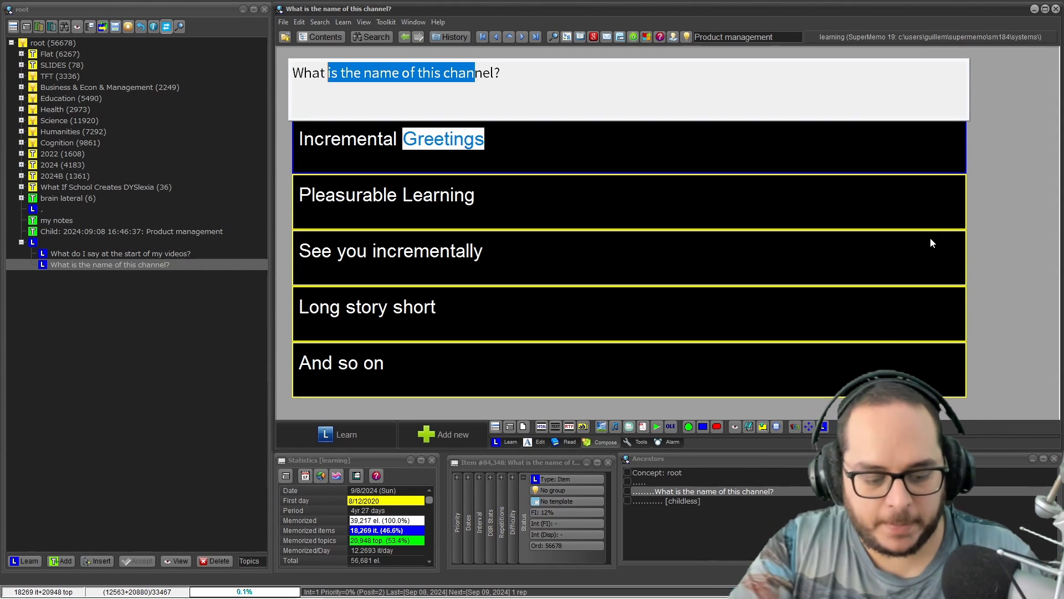
- Review the item's components and their multiple-choice flags in the Component Order Editor
key(Escape)
key(ctrl+shift+o)
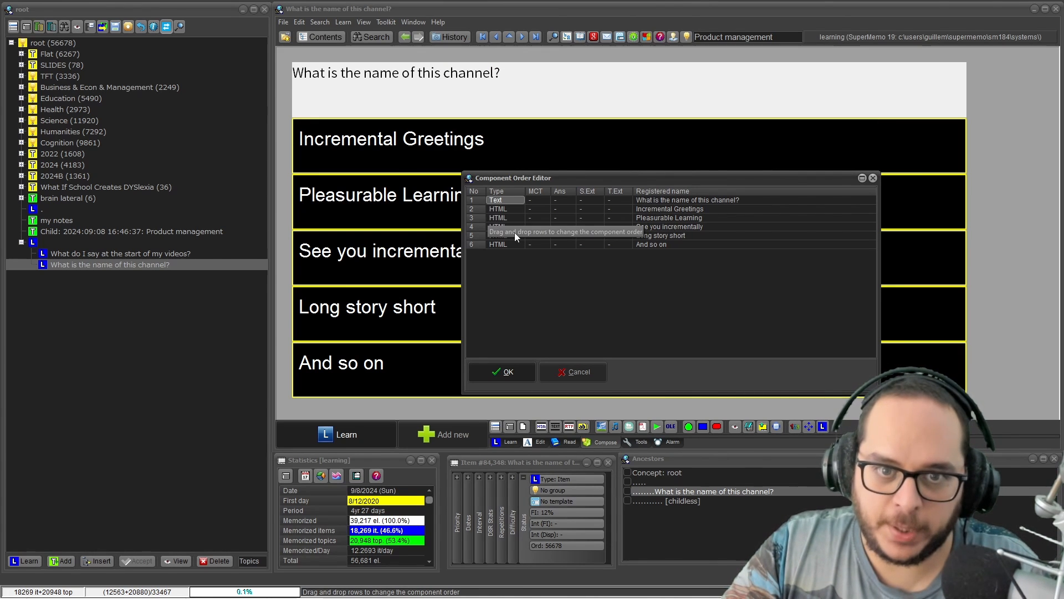
key(Escape)
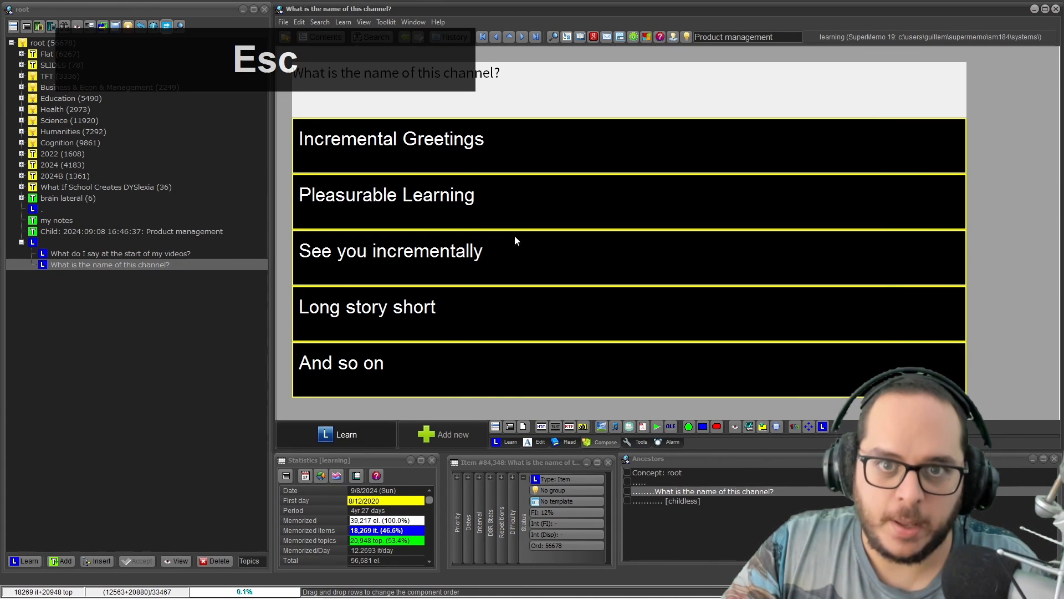
- Mark the "Incremental Greetings" component as the correct multiple-choice answer
right_click(370, 152)
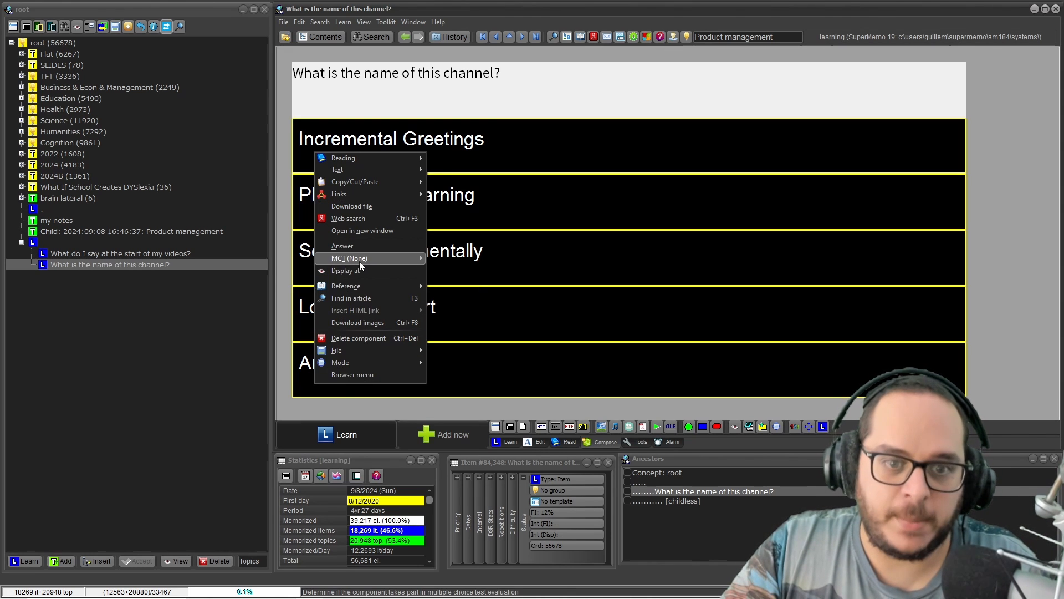
mouse_move(359, 261)
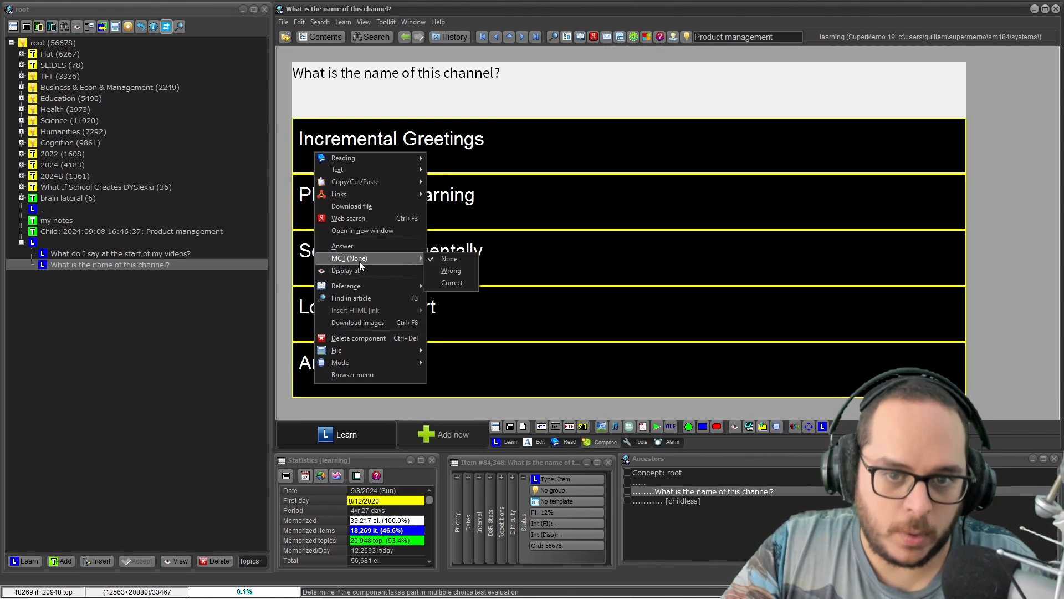
click(452, 283)
- Mark the "Pleasurable Learning" and "See you incrementally" components as wrong multiple-choice answers
right_click(447, 198)
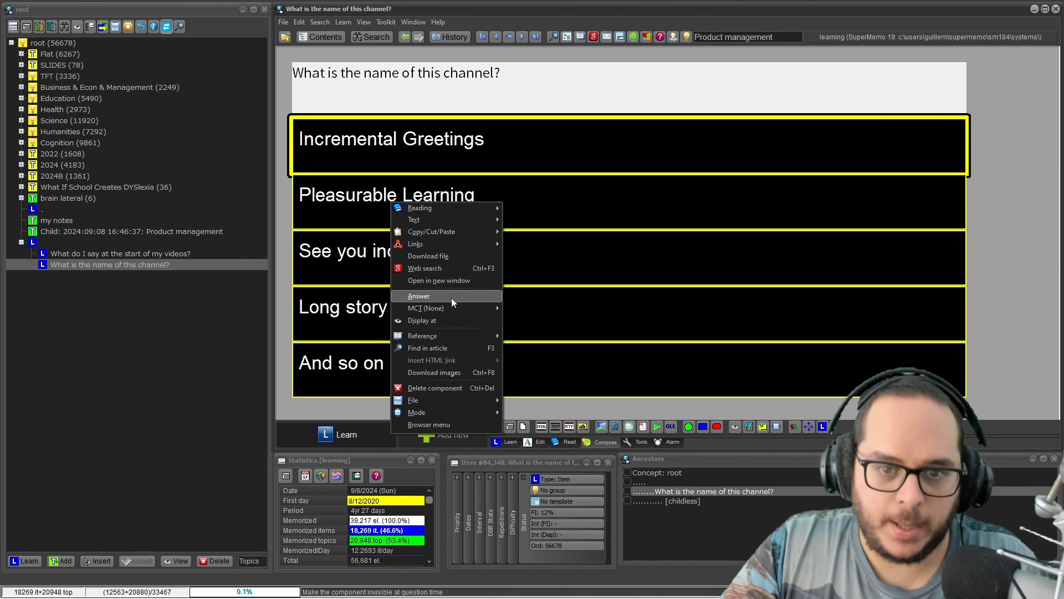
mouse_move(454, 306)
click(527, 322)
right_click(412, 256)
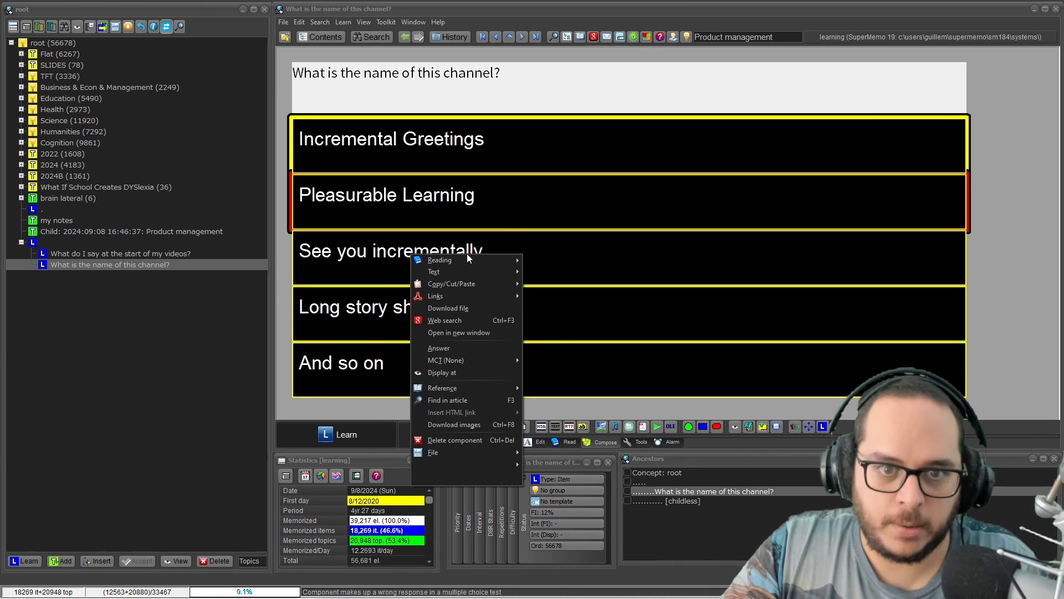
mouse_move(480, 359)
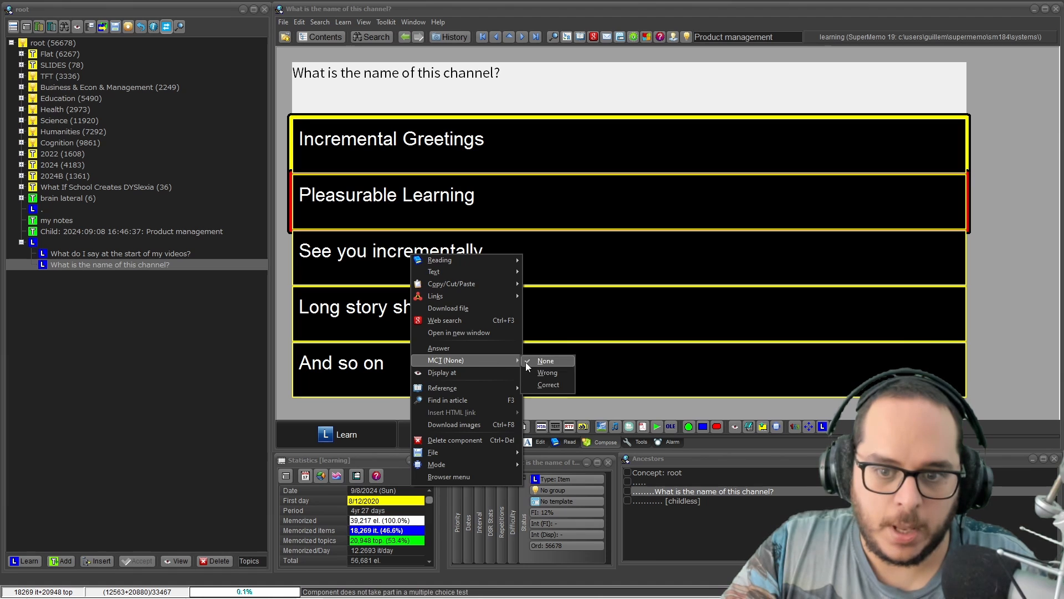
click(526, 374)
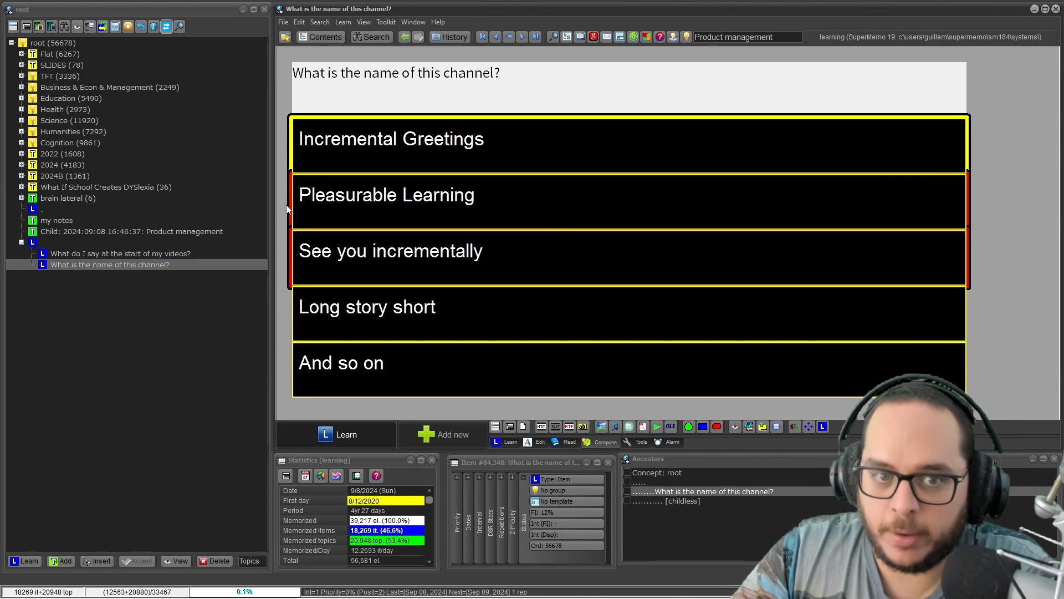
- Mark "Long story short" and "And so on" as wrong multiple-choice answers and check the flags in the Component Order Editor
right_click(271, 316)
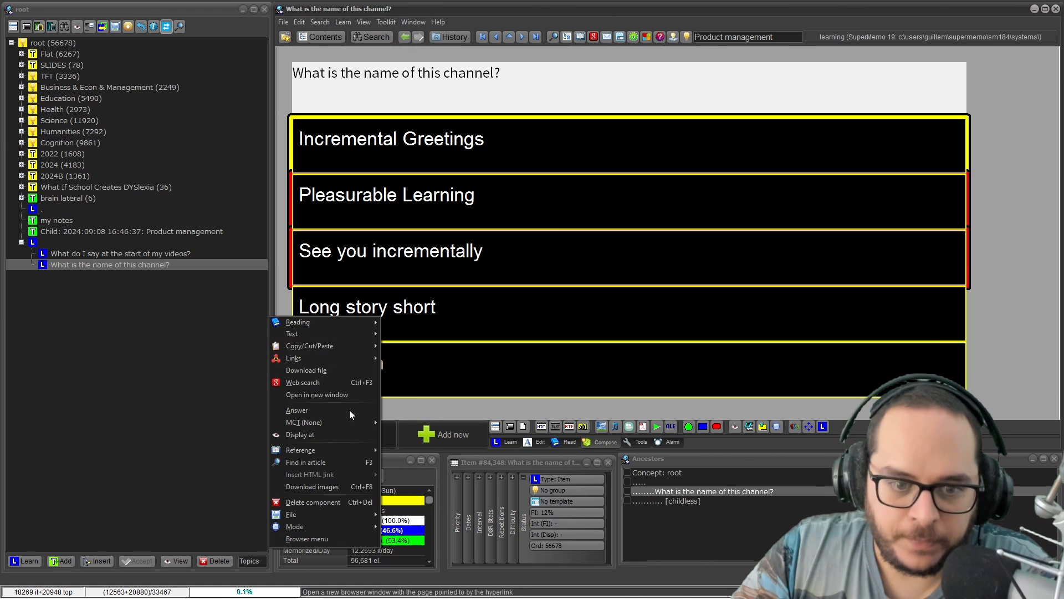
mouse_move(349, 423)
click(405, 435)
right_click(372, 360)
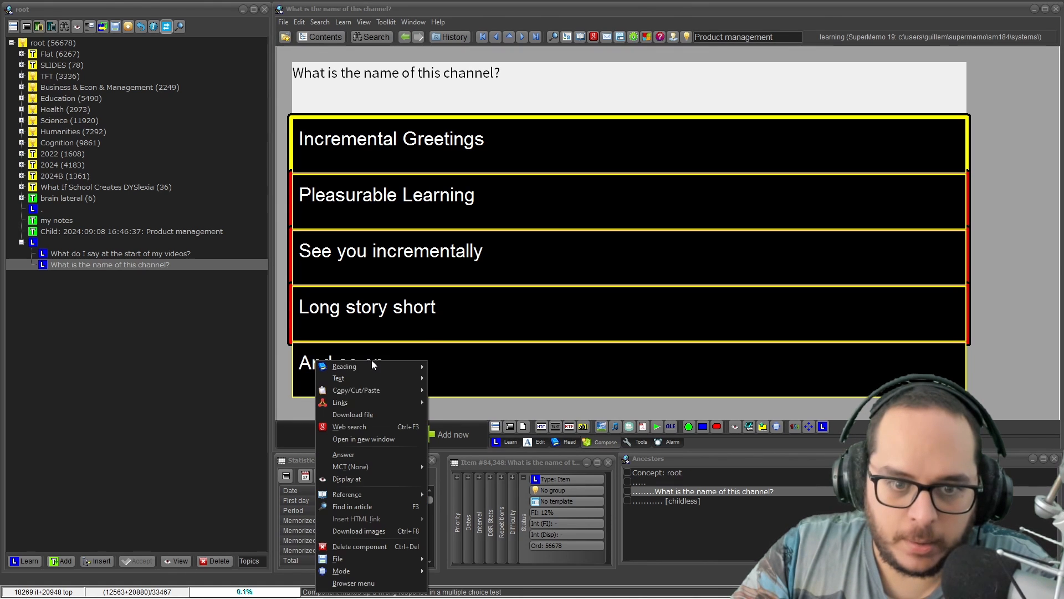
mouse_move(386, 465)
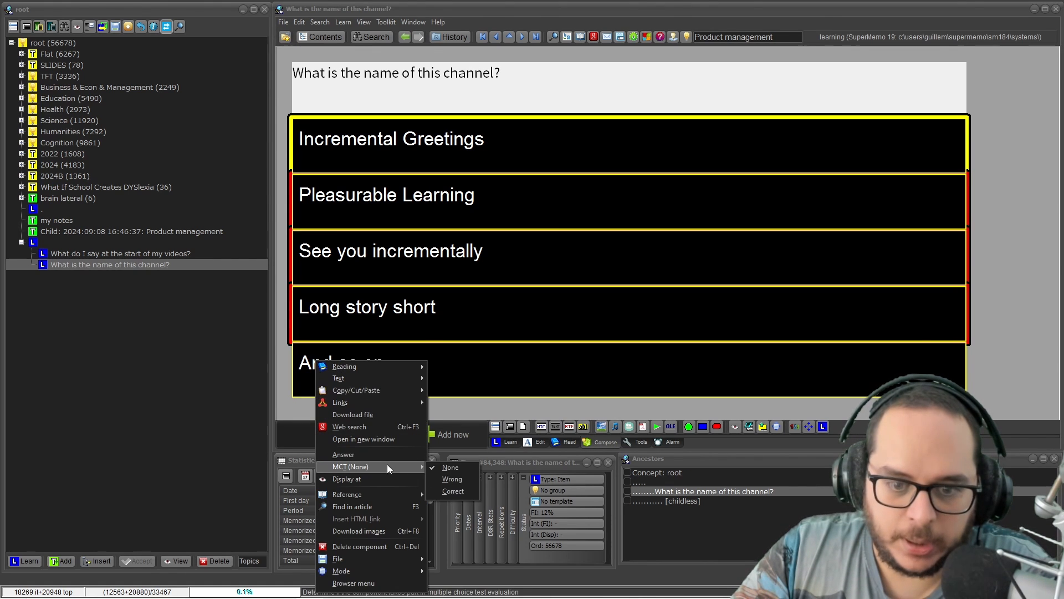
click(457, 477)
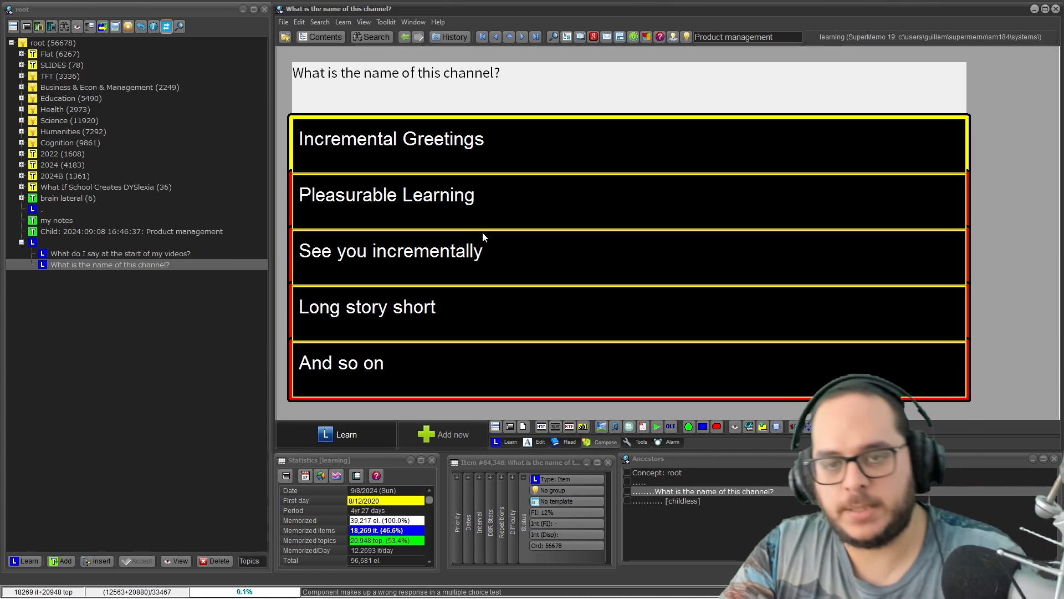
key(ctrl+shift+o)
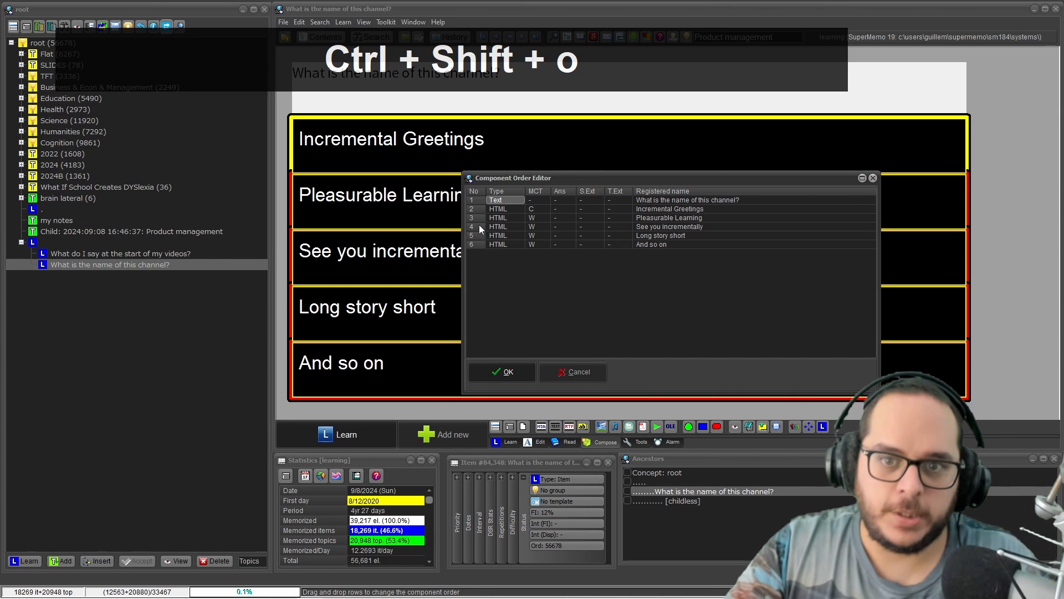
key(Escape)
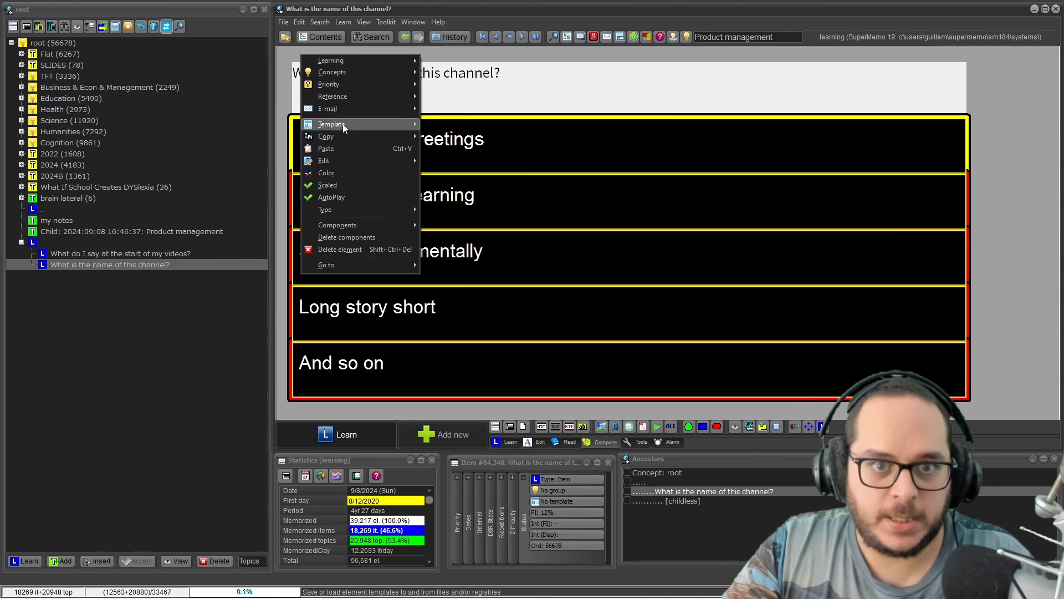
- Save the current element to the template registry as a template named "MCT"
click(438, 125)
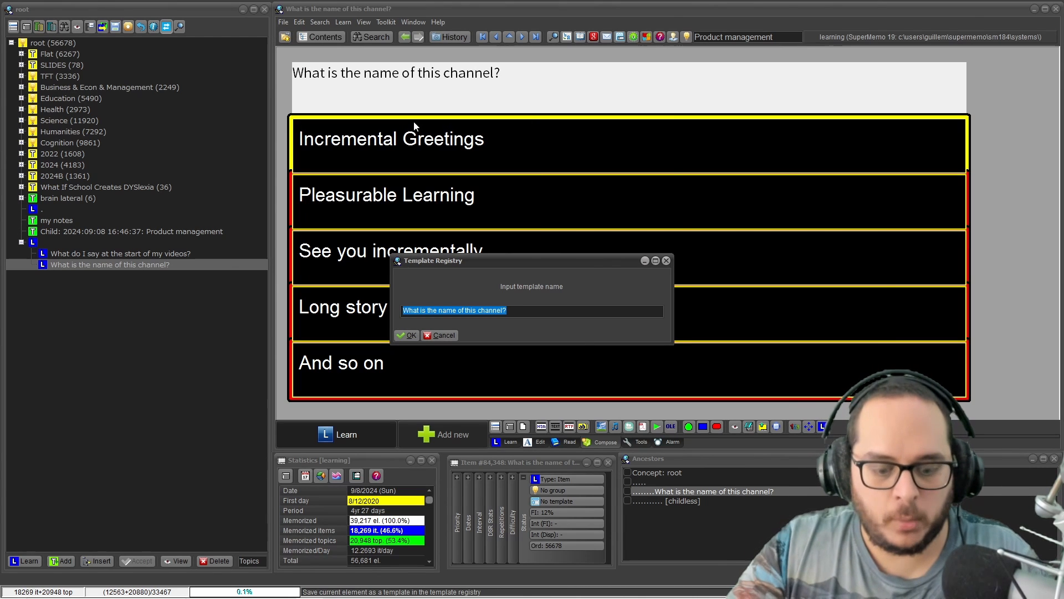
text(MCQ)
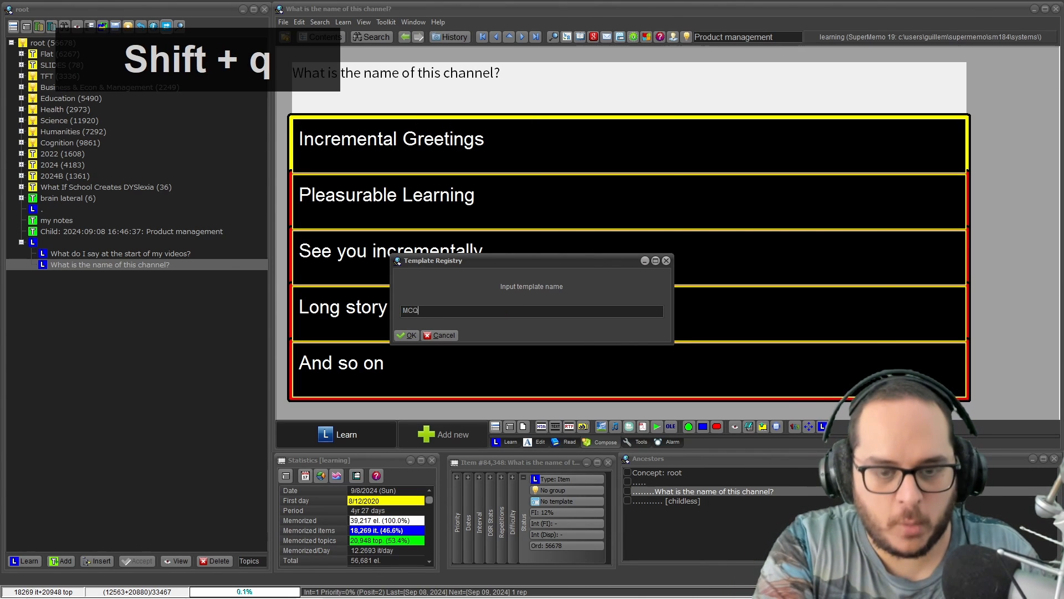
key(BackSpace)
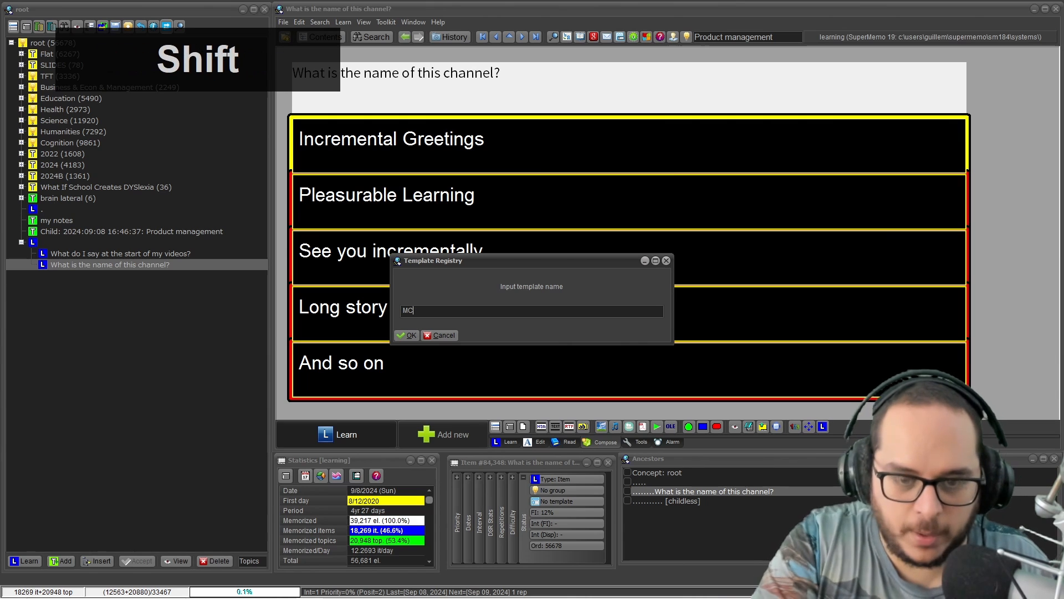
text(T)
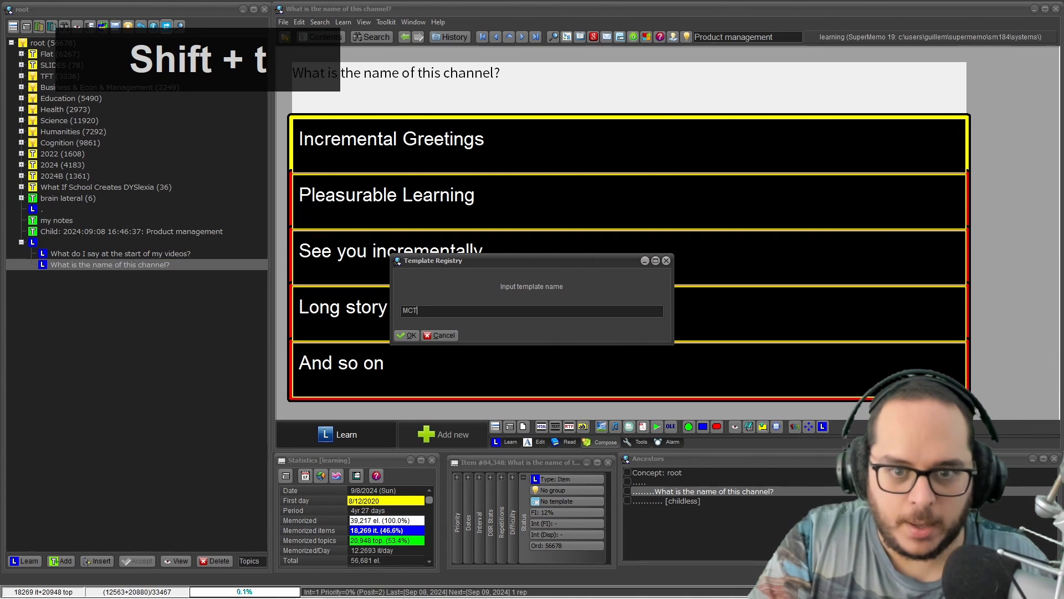
key(Return)
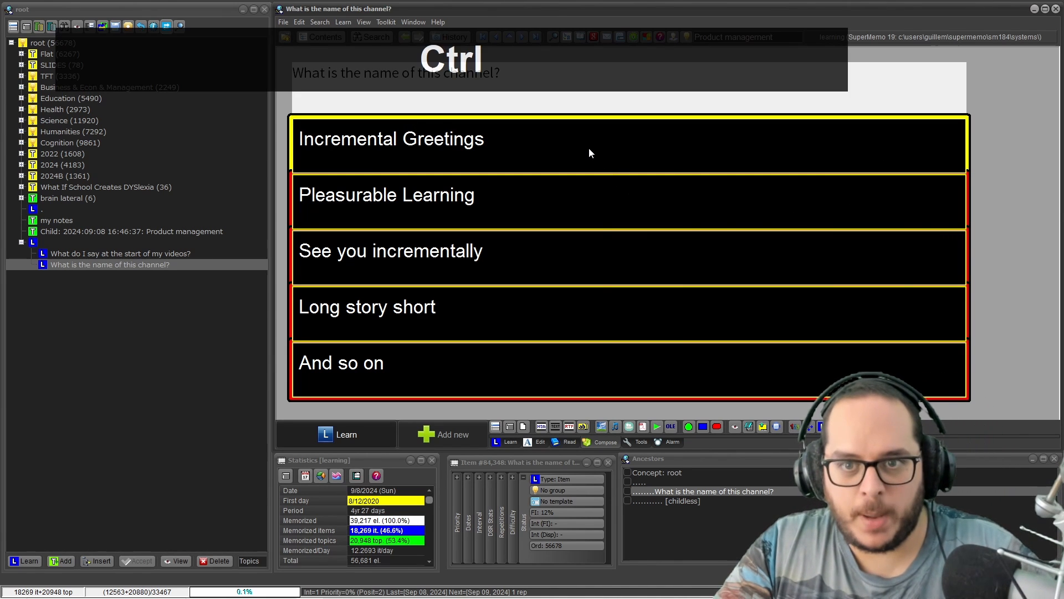
- Tile the five HTML answer components, excluding the question, in one row of five columns
key(shift+alt+t)
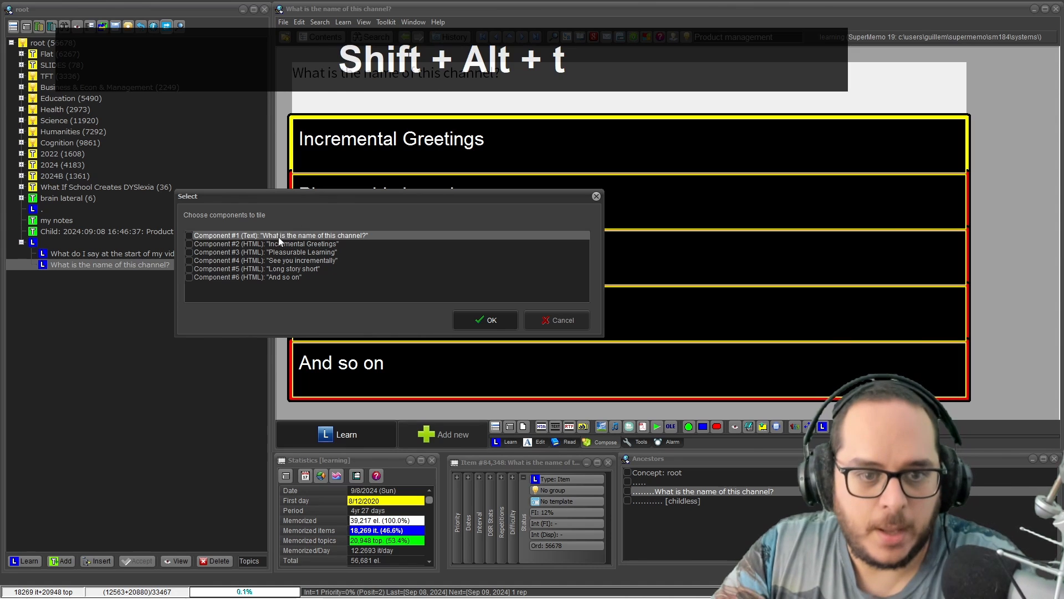
key(ctrl+a)
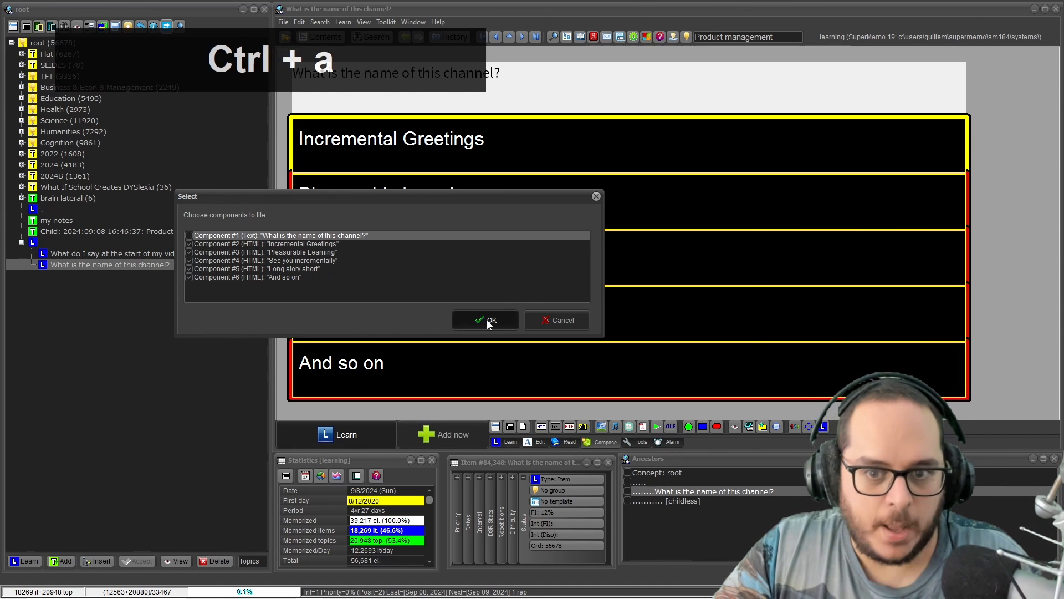
click(486, 320)
text(2)
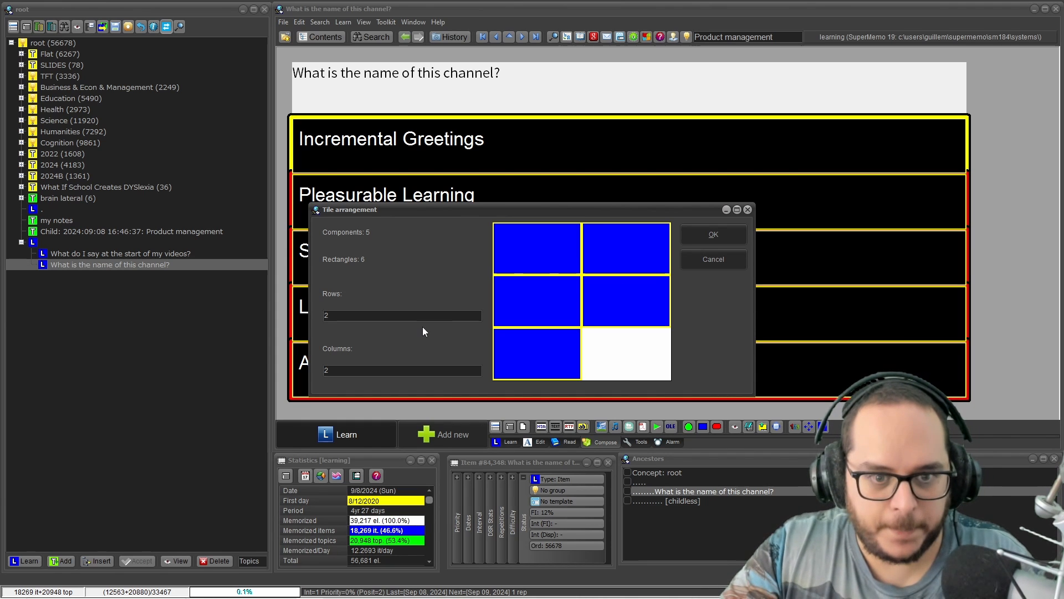
text(1)
key(Tab)
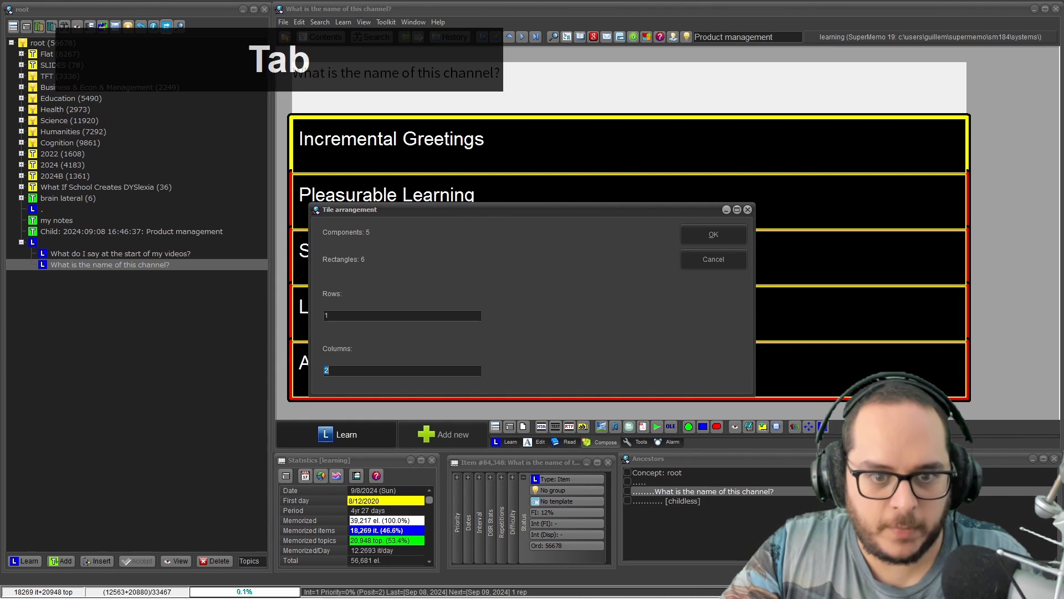
key(Escape)
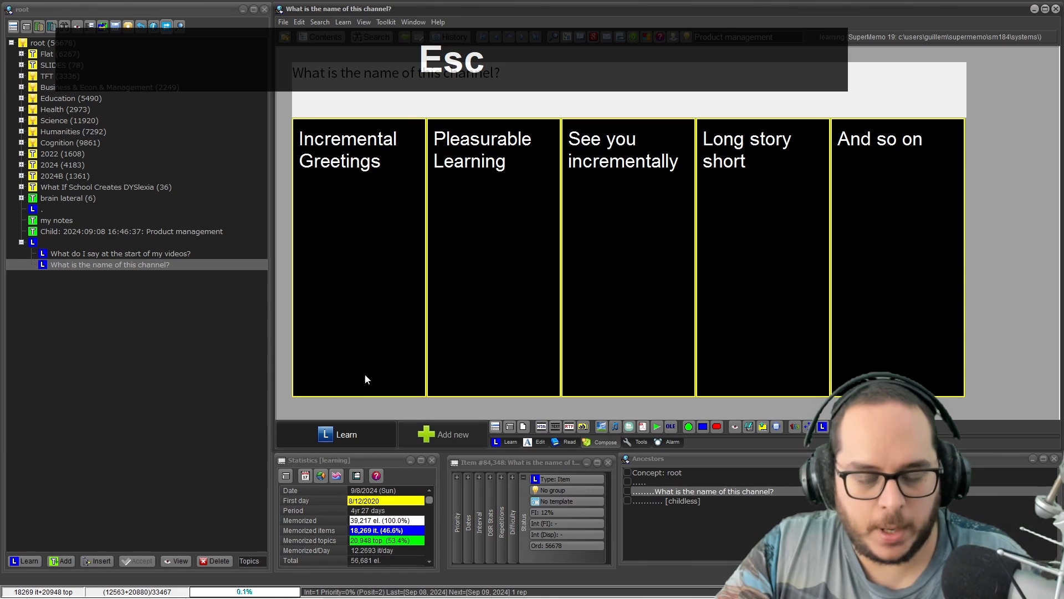
- Shorten the first four answer components from below to matching heights, leaving free space beneath them
click(348, 334)
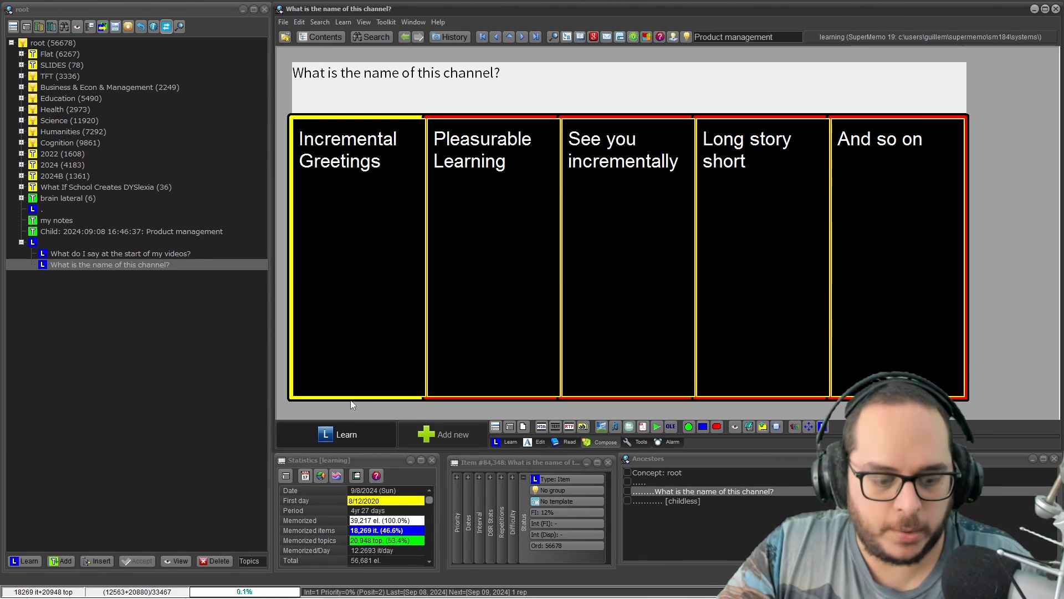
key(ctrl+e)
key(e)
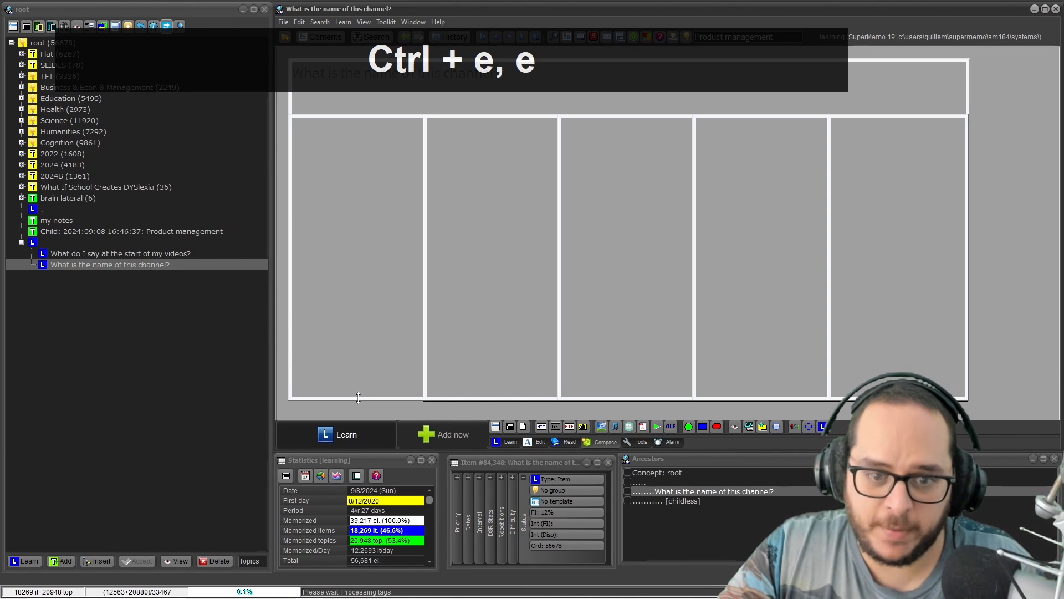
drag(358, 398, 361, 308)
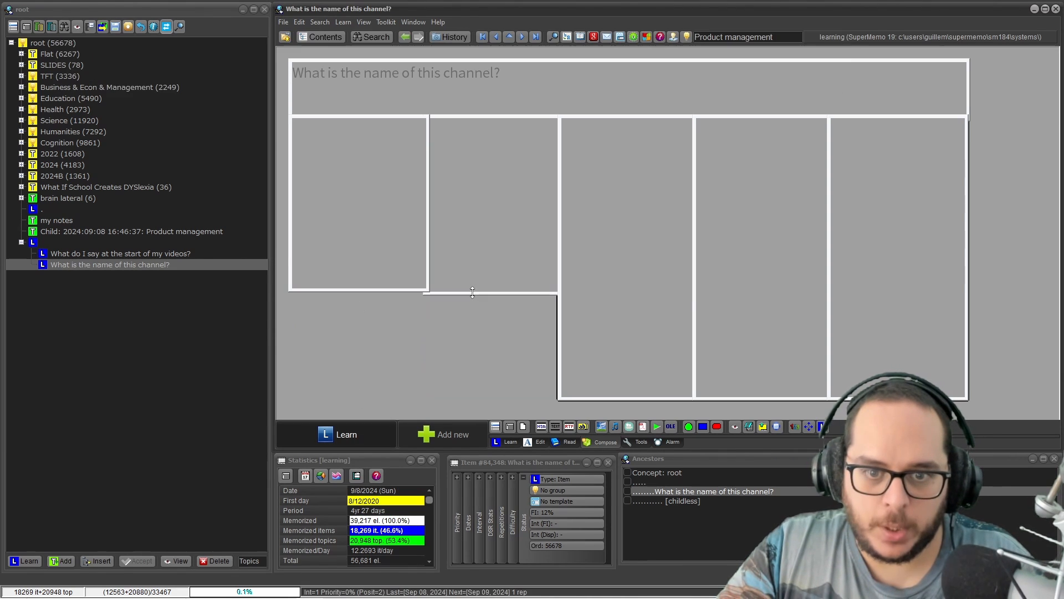
drag(472, 294, 472, 290)
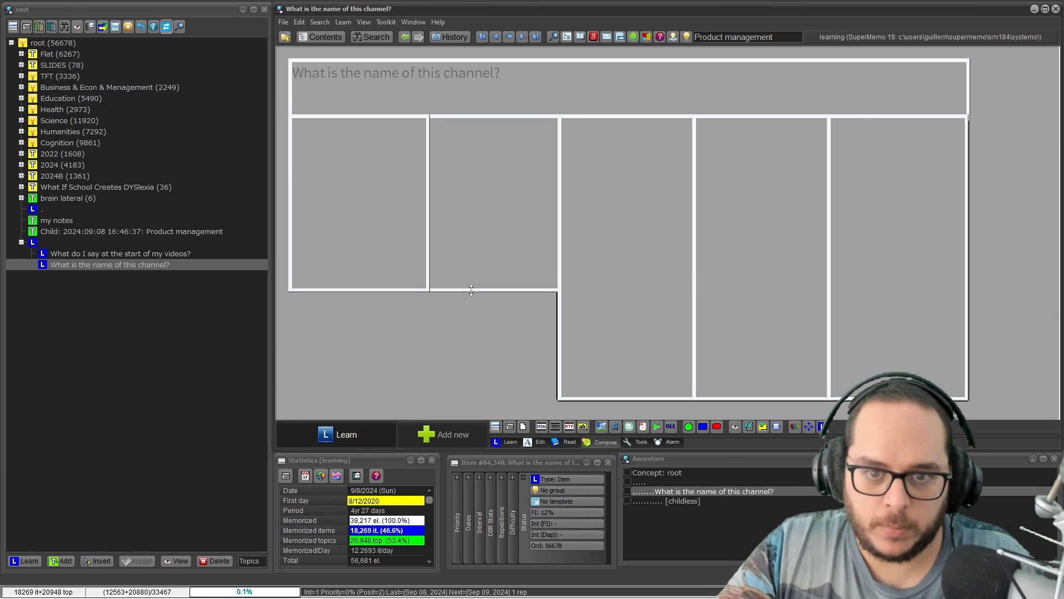
drag(600, 397, 606, 288)
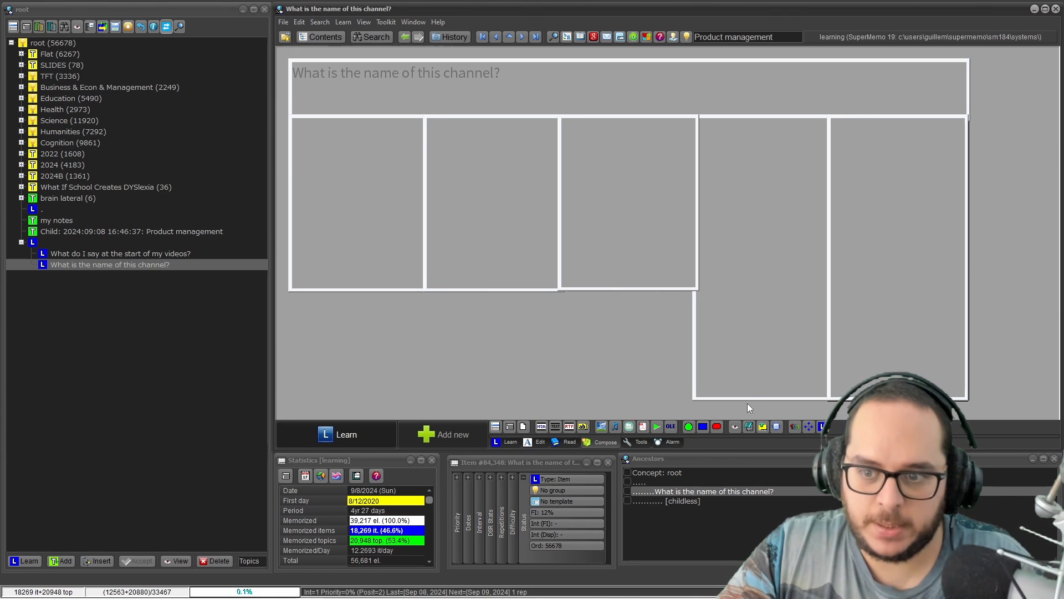
drag(748, 398, 749, 288)
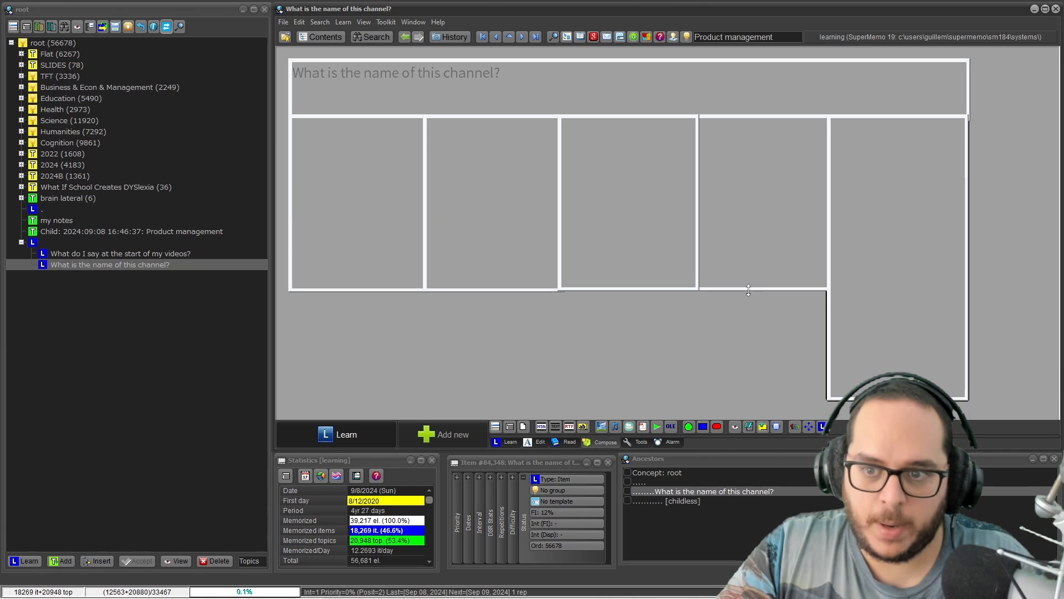
- Shorten the fifth answer component from below to match the height of the other four and leave component dragging mode
right_click(548, 348)
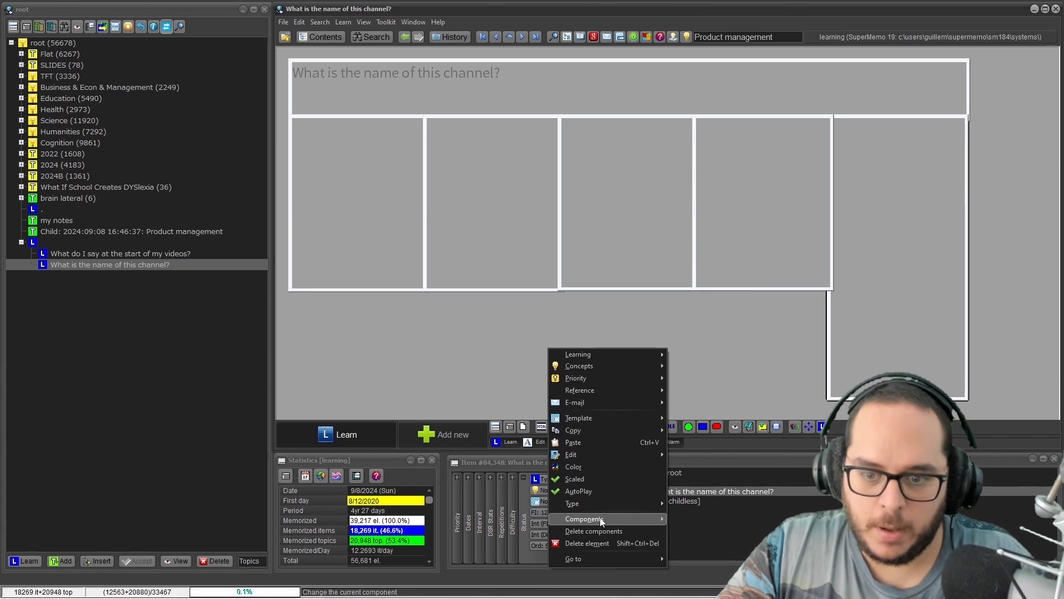
mouse_move(601, 519)
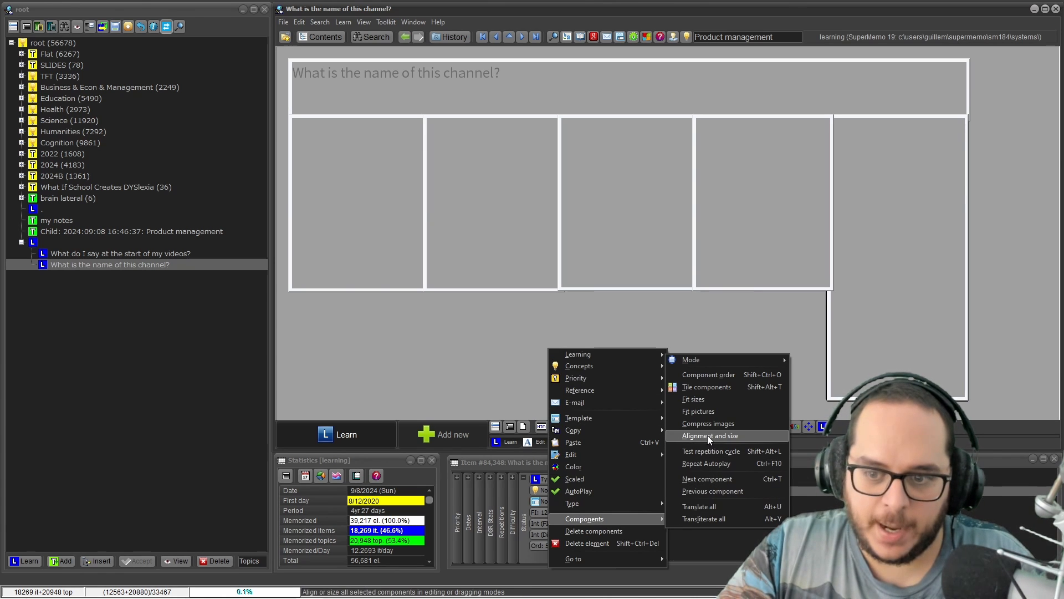
click(784, 388)
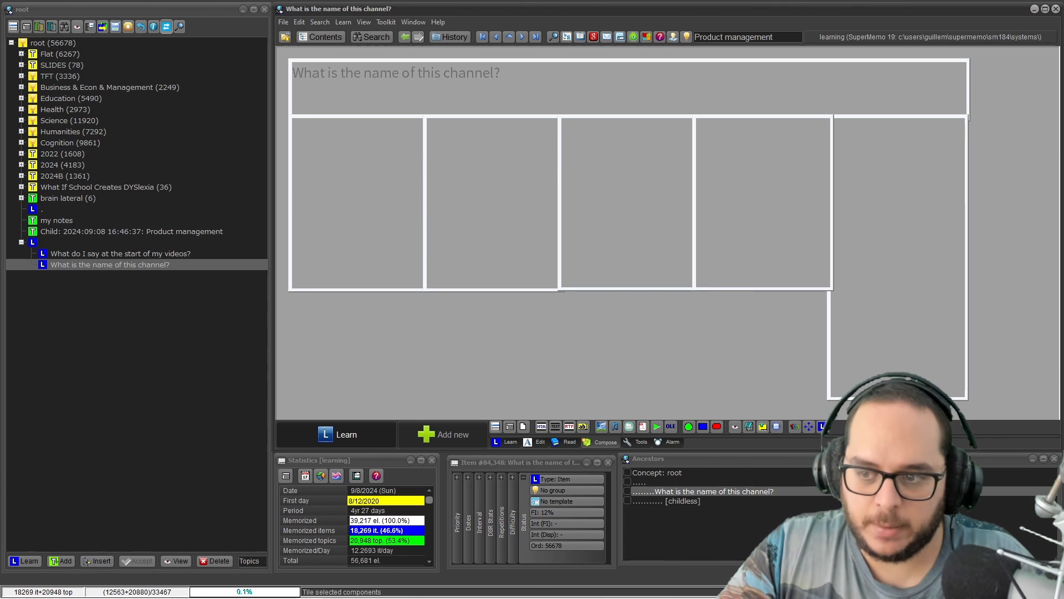
drag(908, 398, 913, 291)
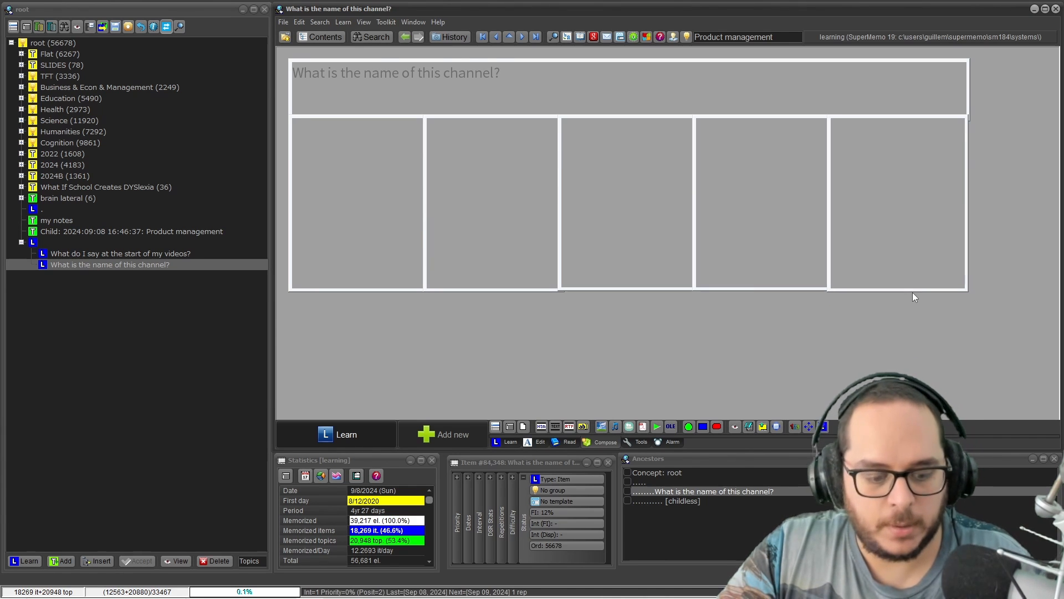
key(ctrl+e)
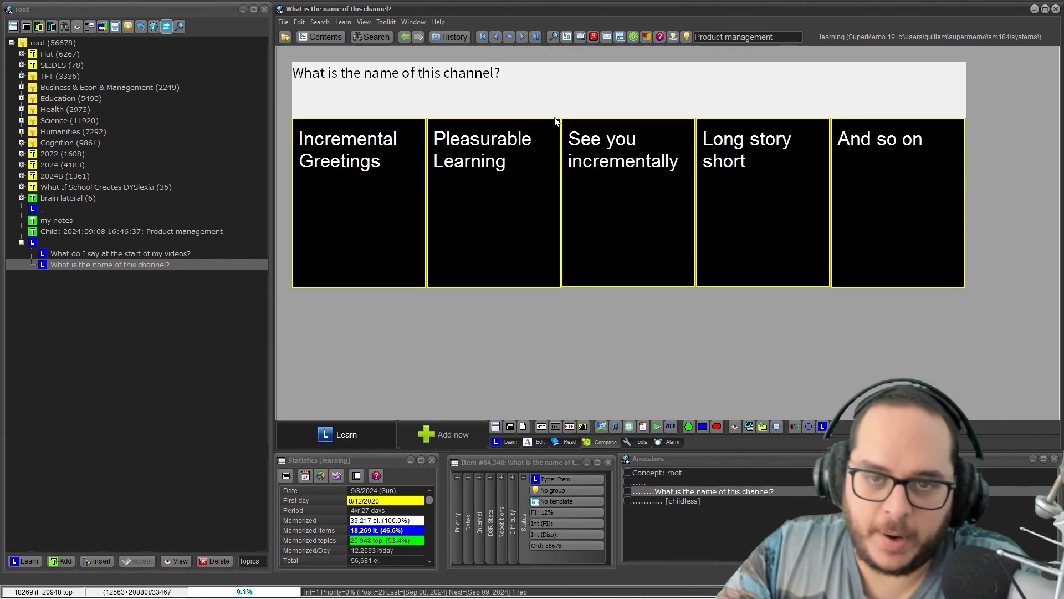
- Run a test repetition of the item, reveal its answer and check the component order and multiple-choice flags
key(shift+alt)
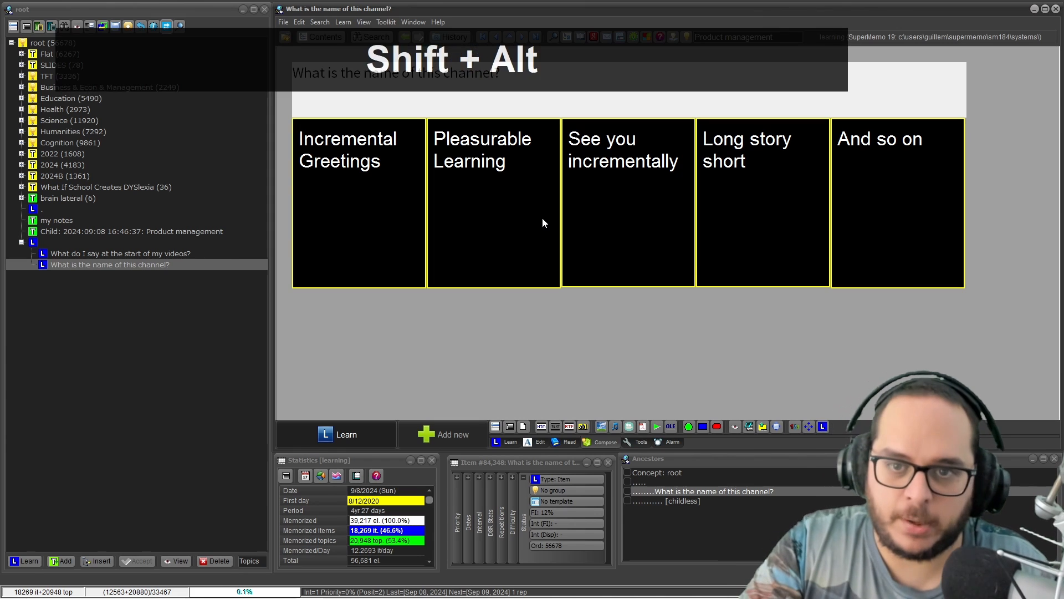
key(shift+alt+i)
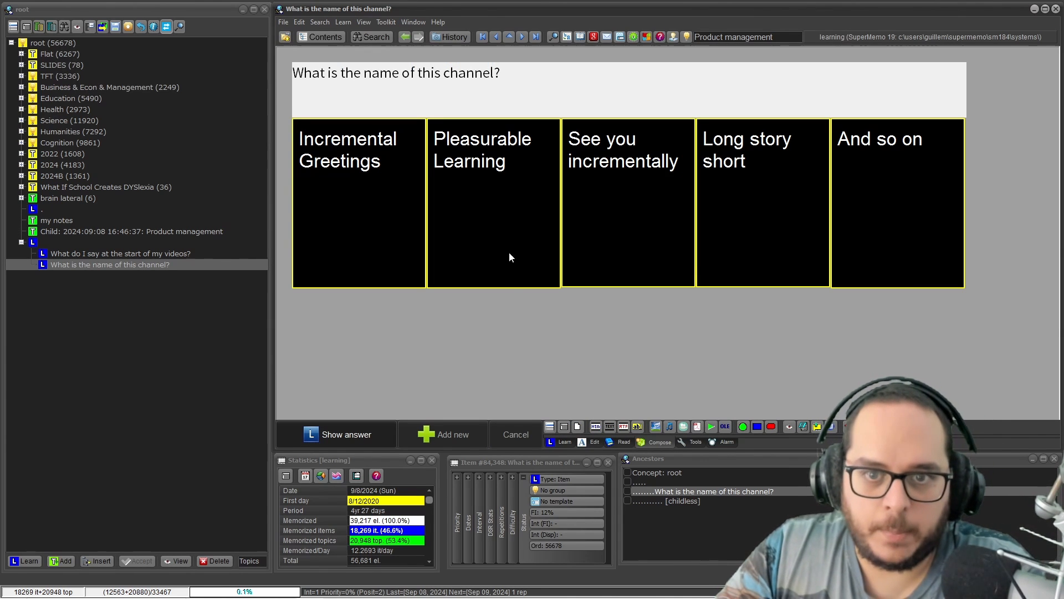
key(Return)
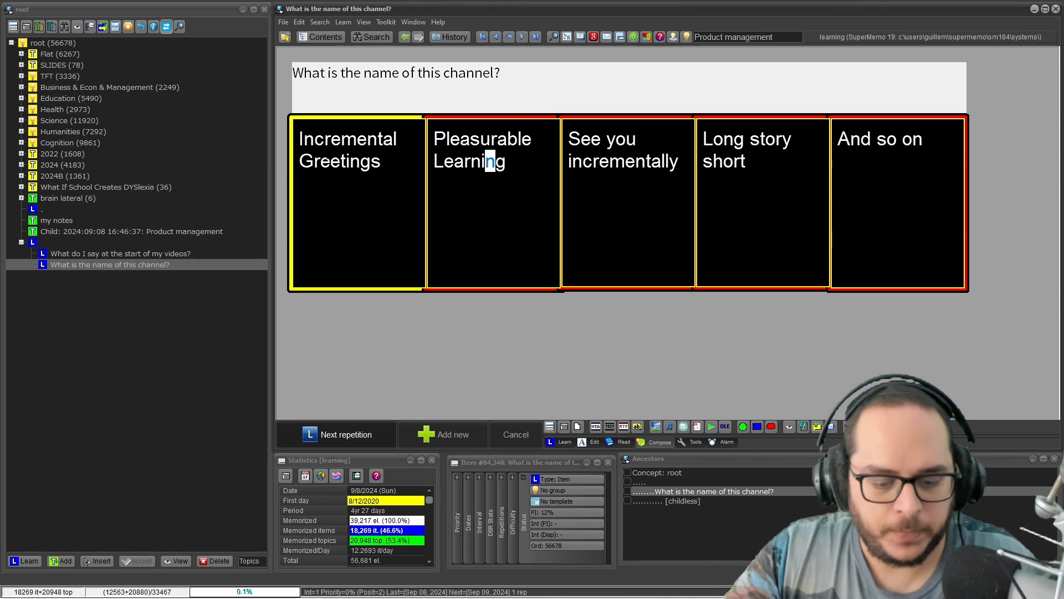
key(ctrl+shift+o)
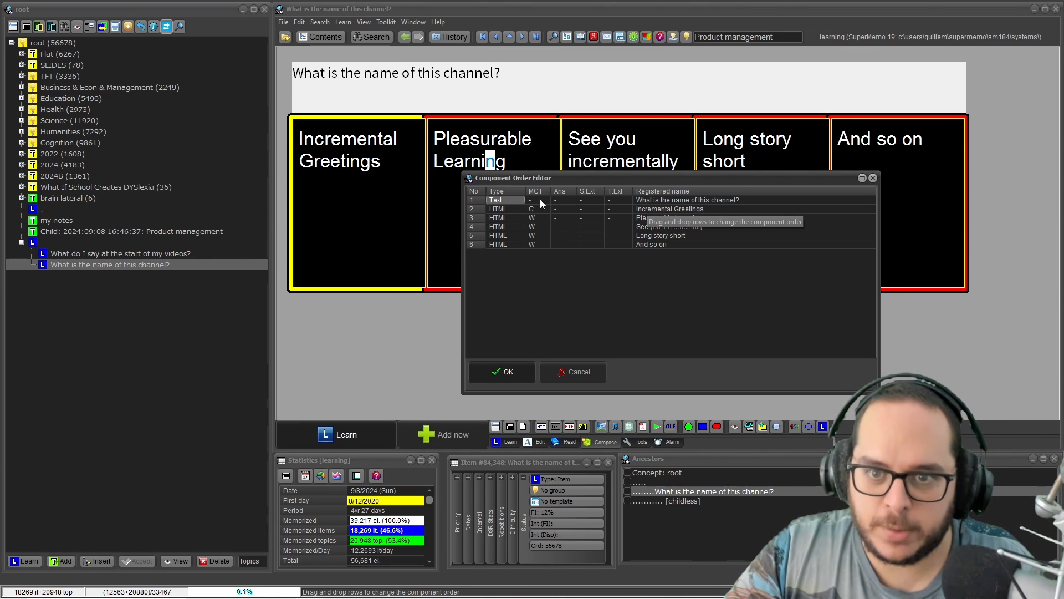
key(Escape)
- Mark "Incremental Greetings" as a wrong multiple-choice answer and "Pleasurable Learning" as the correct one
right_click(307, 158)
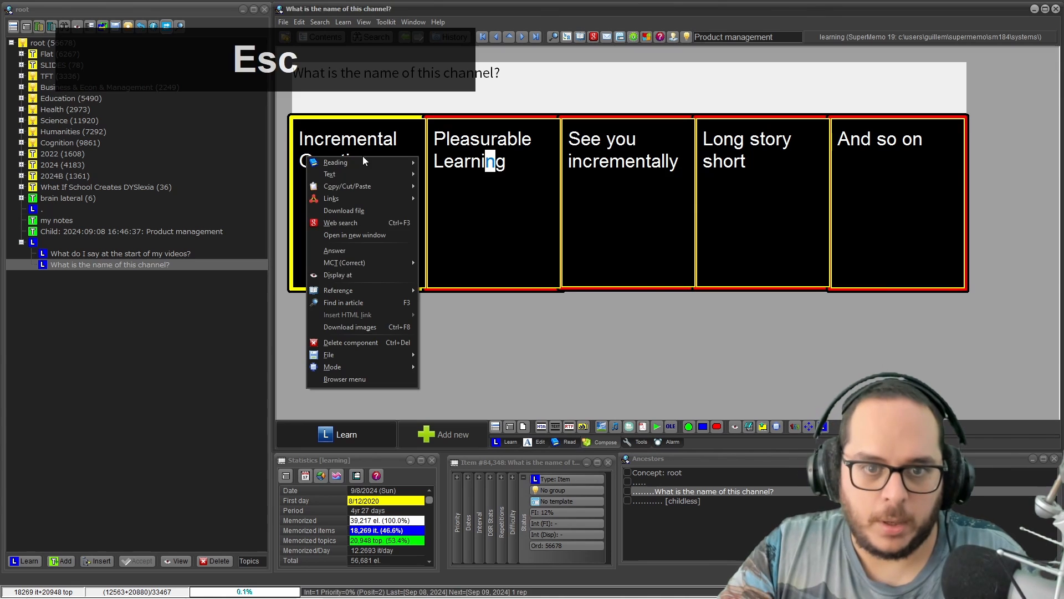
mouse_move(410, 262)
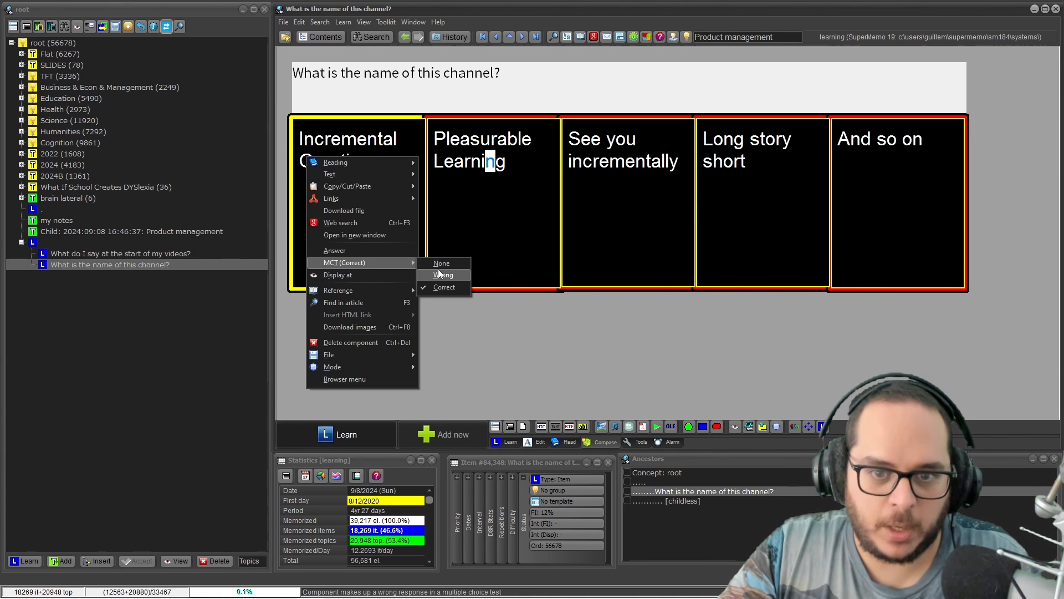
click(443, 275)
right_click(474, 187)
click(558, 319)
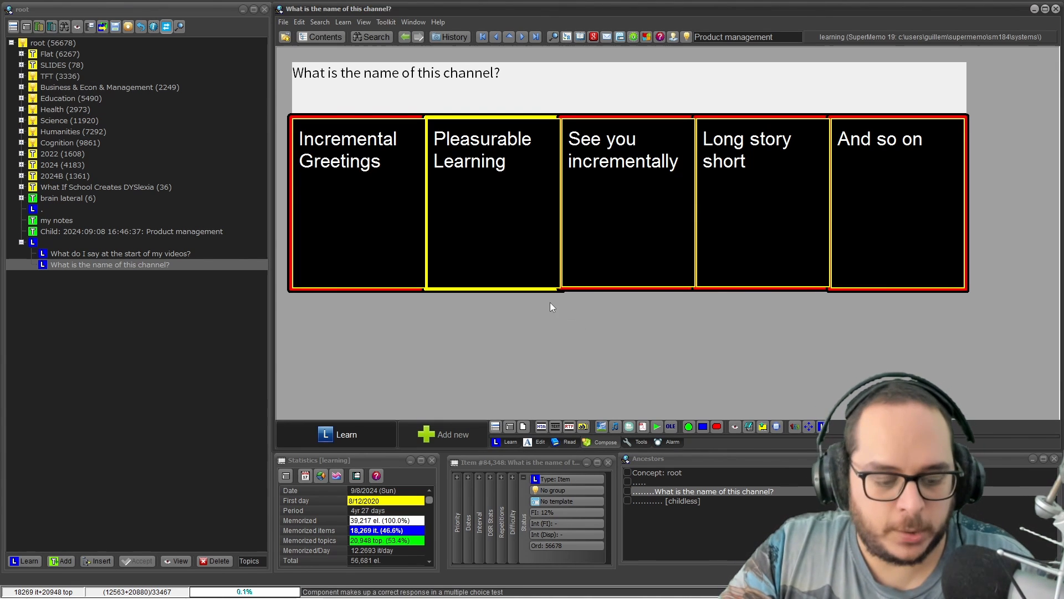
- Swap the positions of the "Pleasurable Learning" and "Incremental Greetings" components so that "Pleasurable Learning" comes first in the row
key(ctrl+e)
key(e)
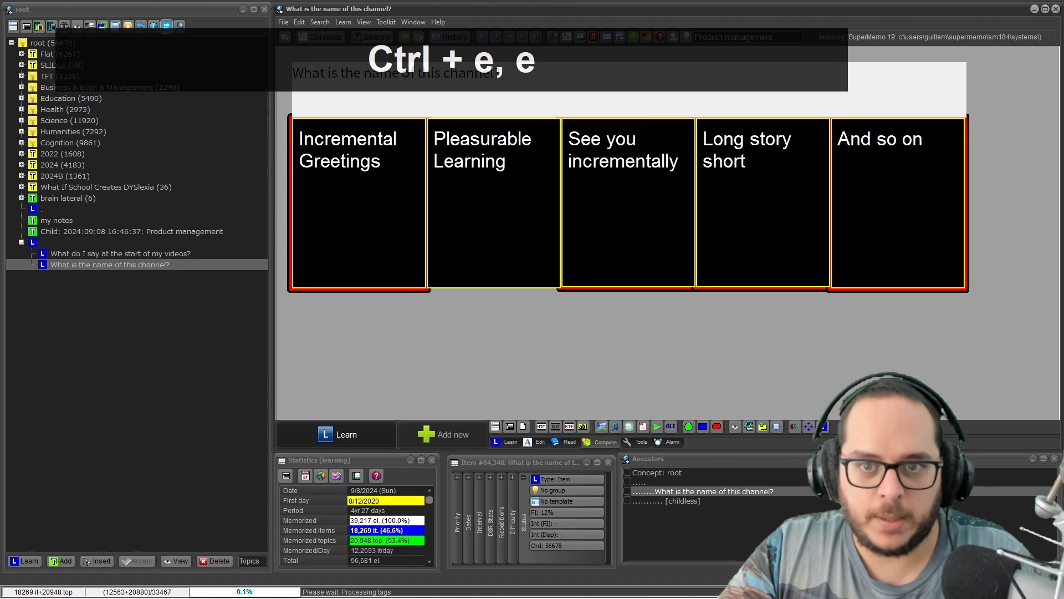
key(ctrl+e)
drag(488, 168, 367, 344)
drag(371, 157, 499, 166)
drag(382, 352, 358, 181)
key(ctrl+e)
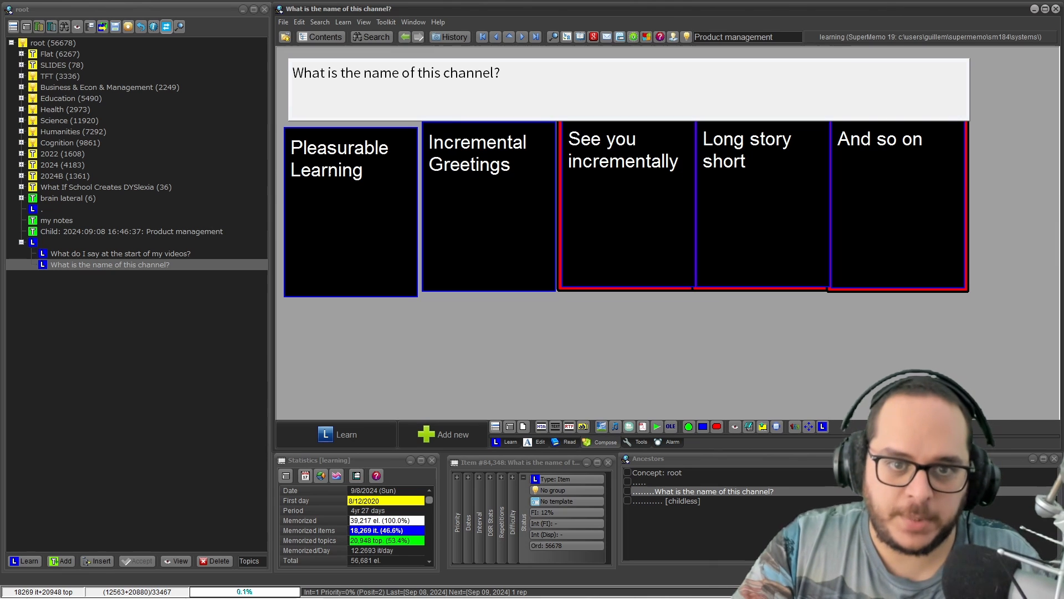
- Move "Pleasurable Learning" ahead of "Incremental Greetings" in the Component Order Editor and accept the new order
key(ctrl+shift+o)
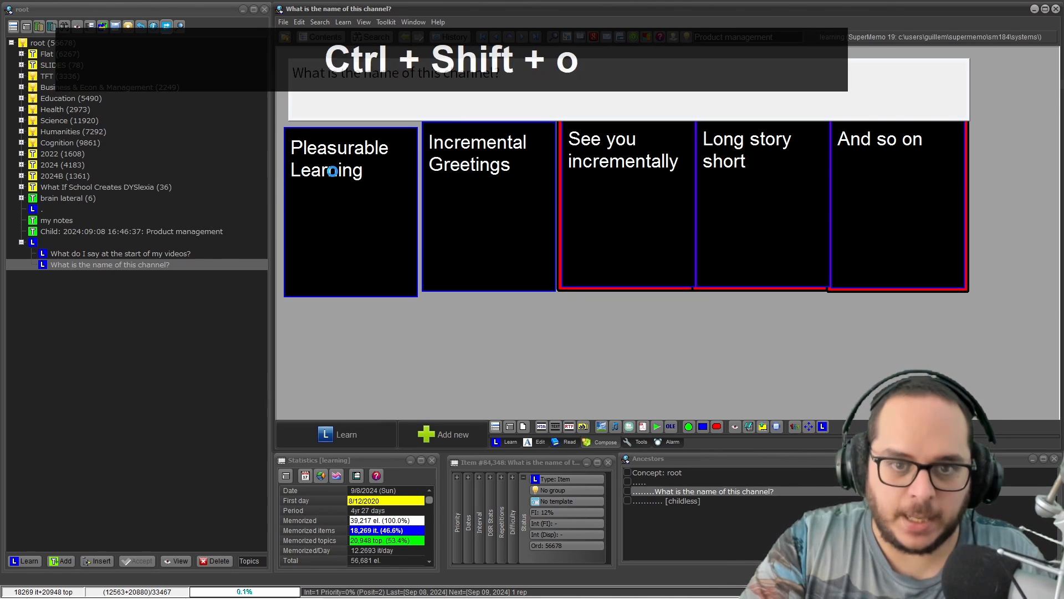
drag(601, 178, 537, 342)
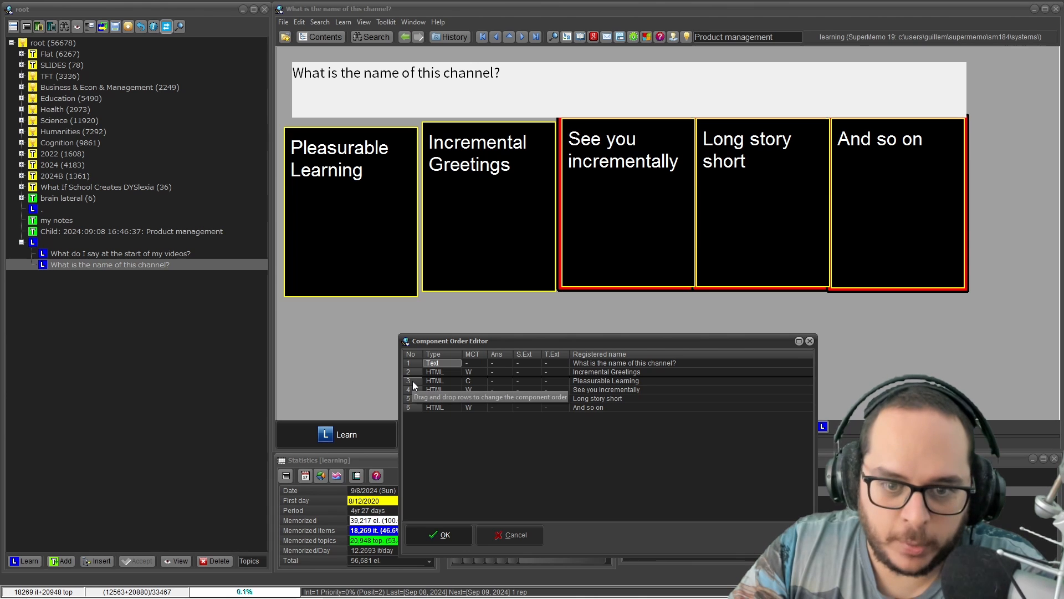
drag(411, 368, 411, 368)
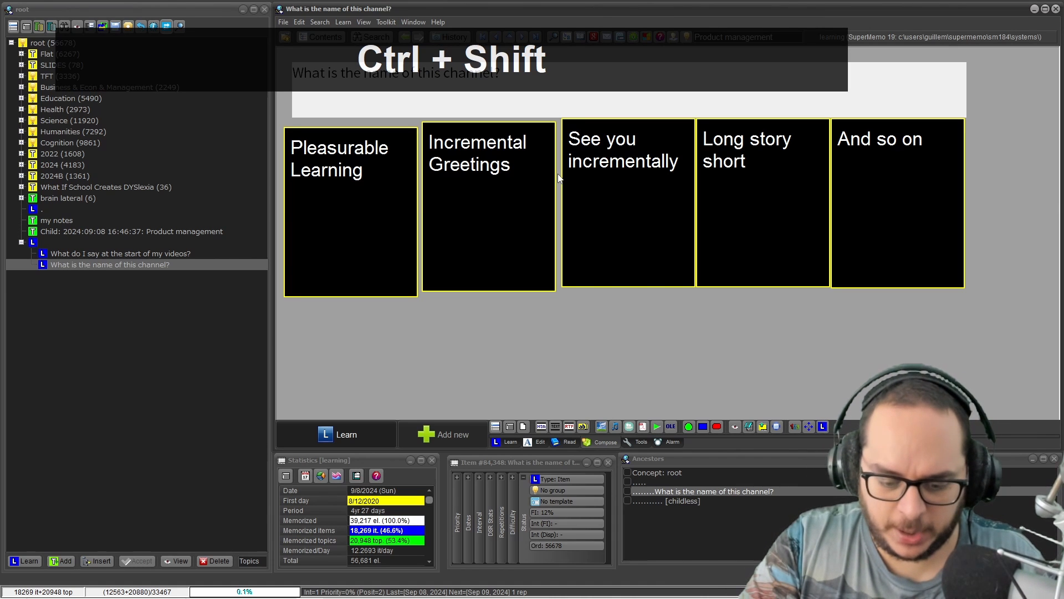
key(ctrl+shift+o)
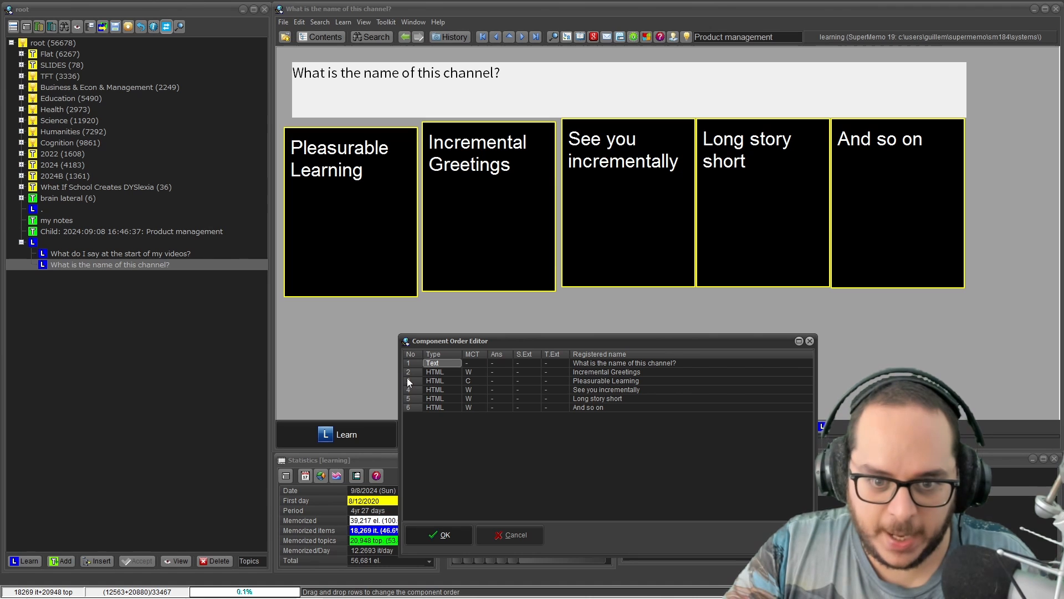
drag(413, 378, 411, 372)
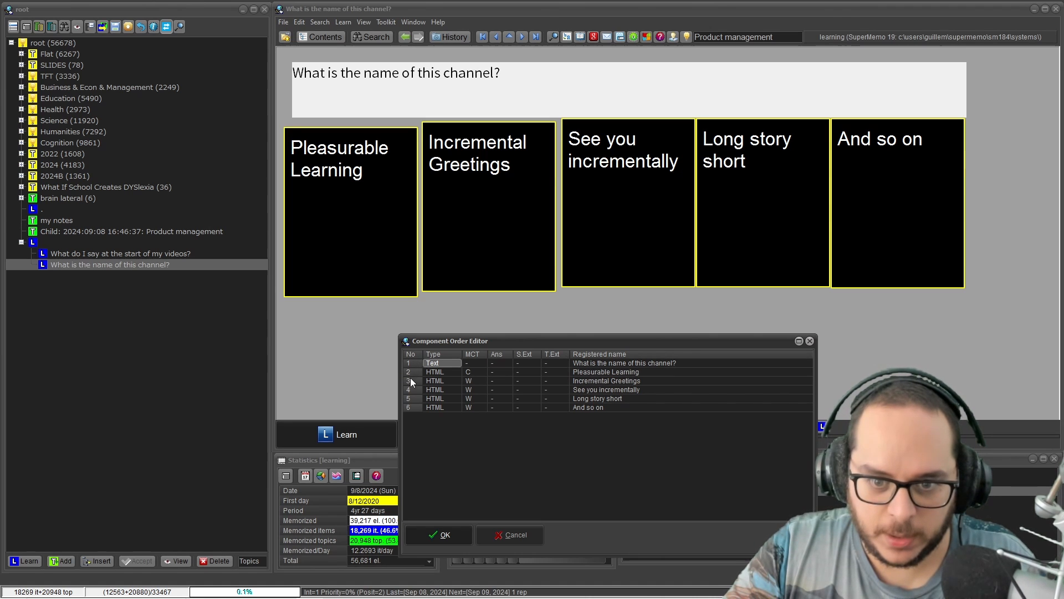
click(449, 536)
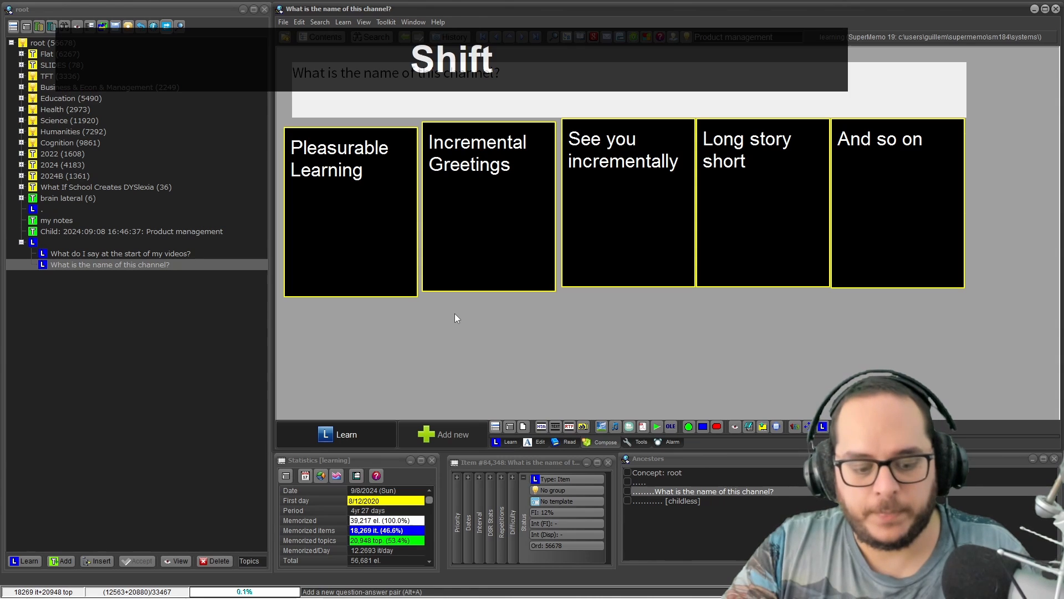
- Run a test repetition with the rearranged answers, reveal the answer and examine the marked answer components
key(shift+alt+i)
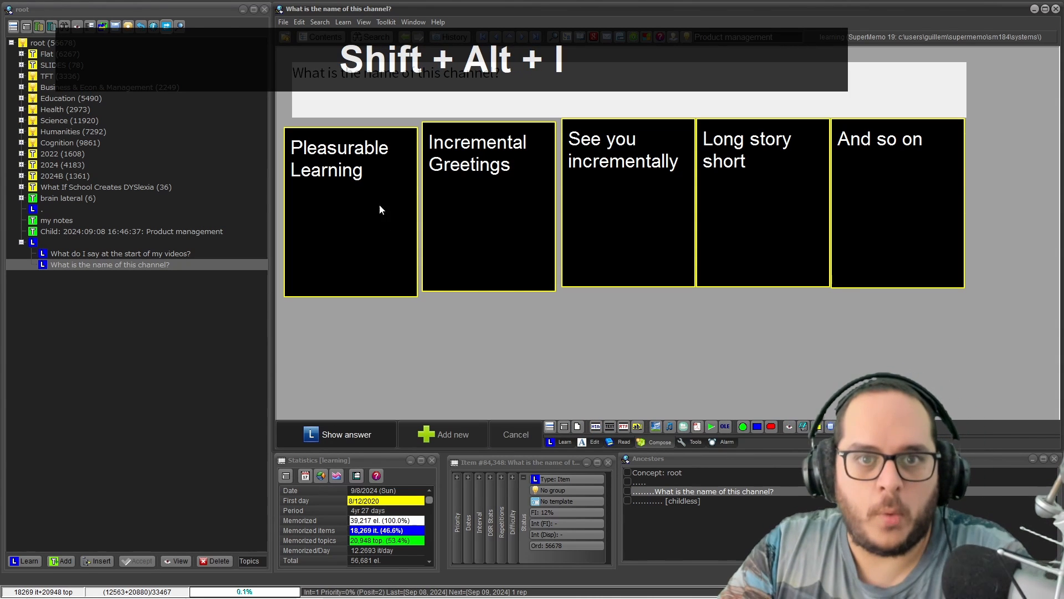
key(Return)
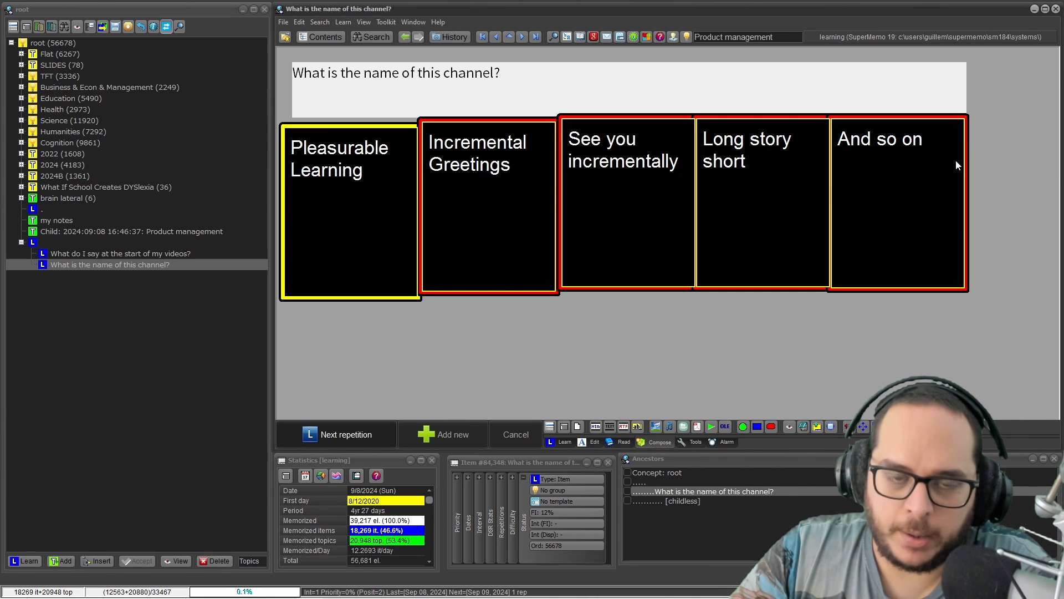
drag(337, 149, 362, 171)
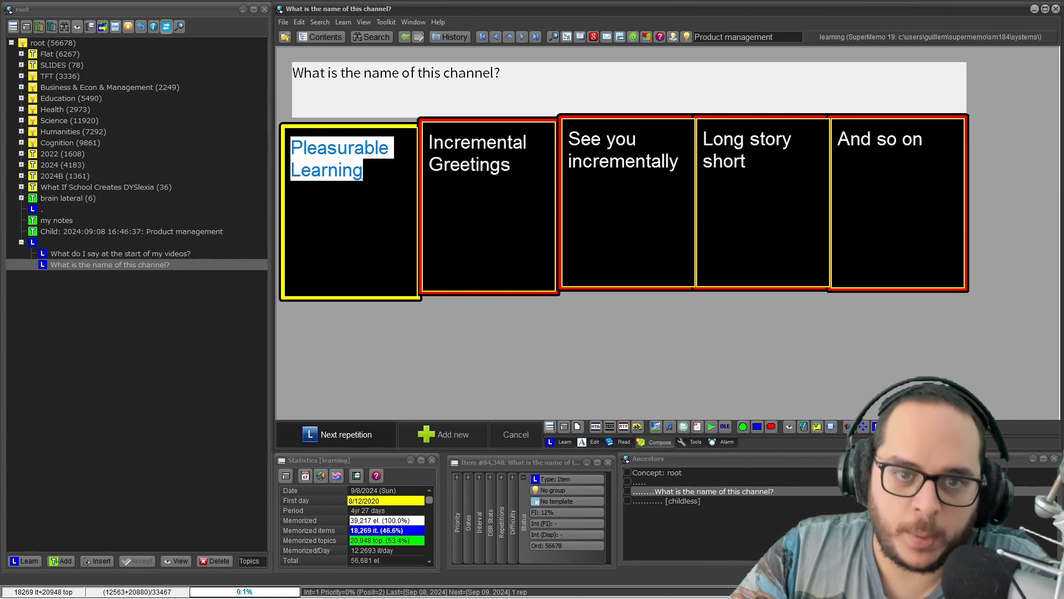
drag(607, 138, 745, 161)
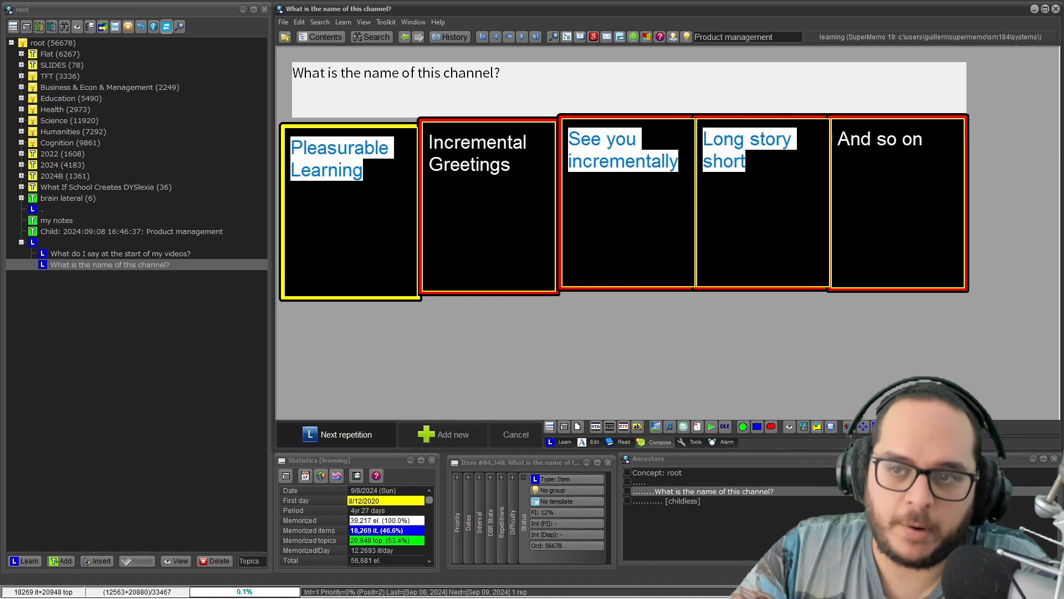
click(396, 214)
drag(376, 188, 292, 148)
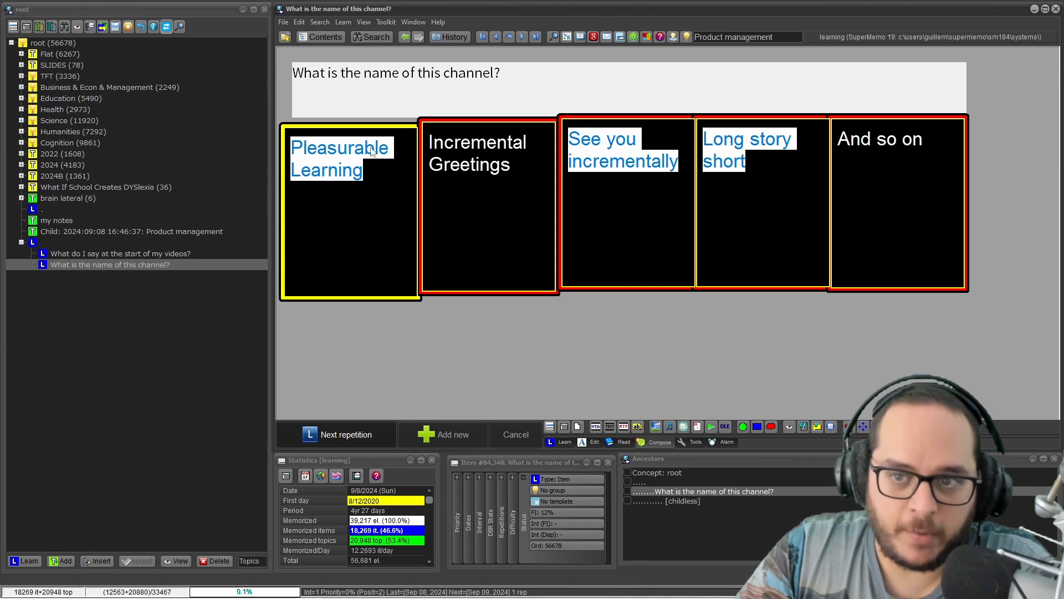
- Append the abbreviated answer options "(PL. IG. S2, LSS, so on)" to the end of the question text
click(511, 72)
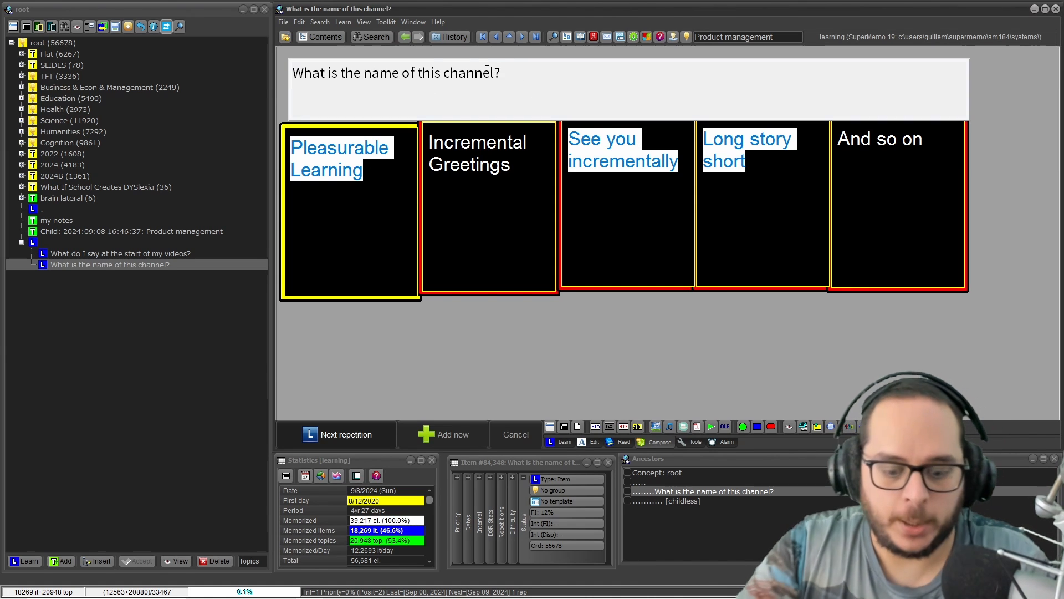
text(()
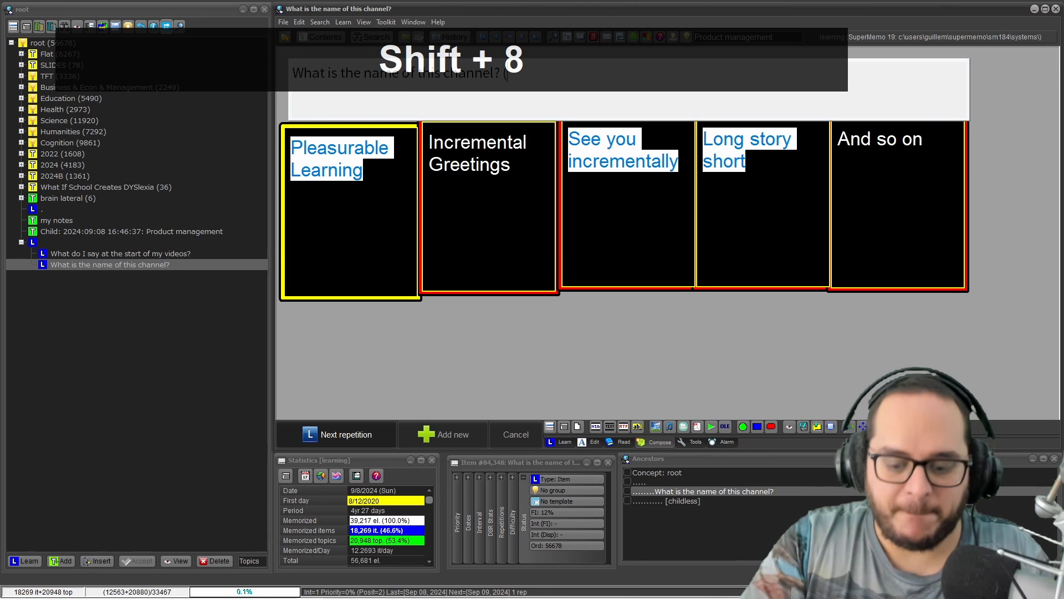
text(Pl)
text(I)
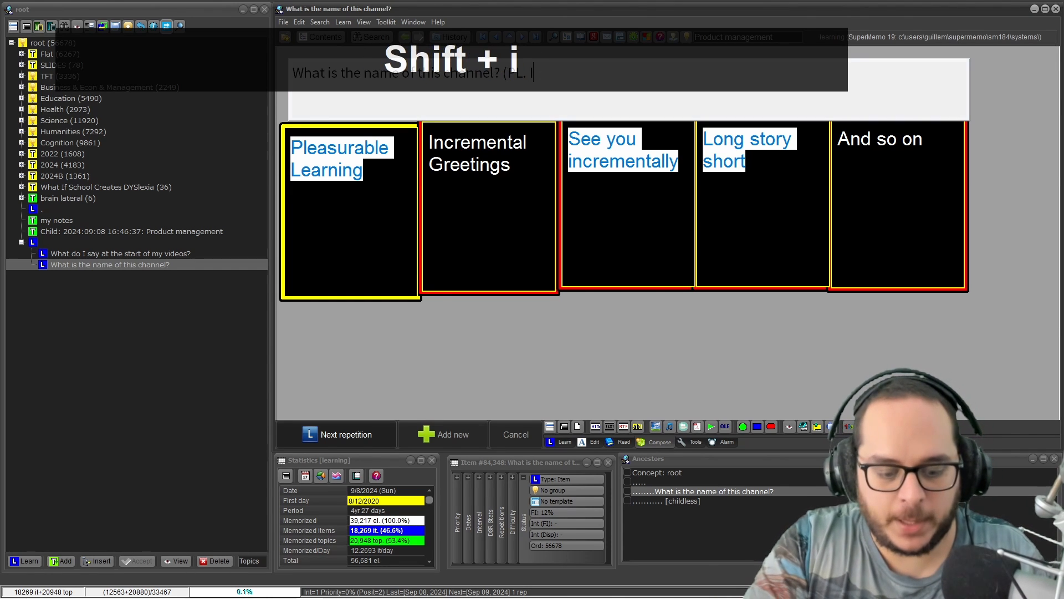
text(G. S)
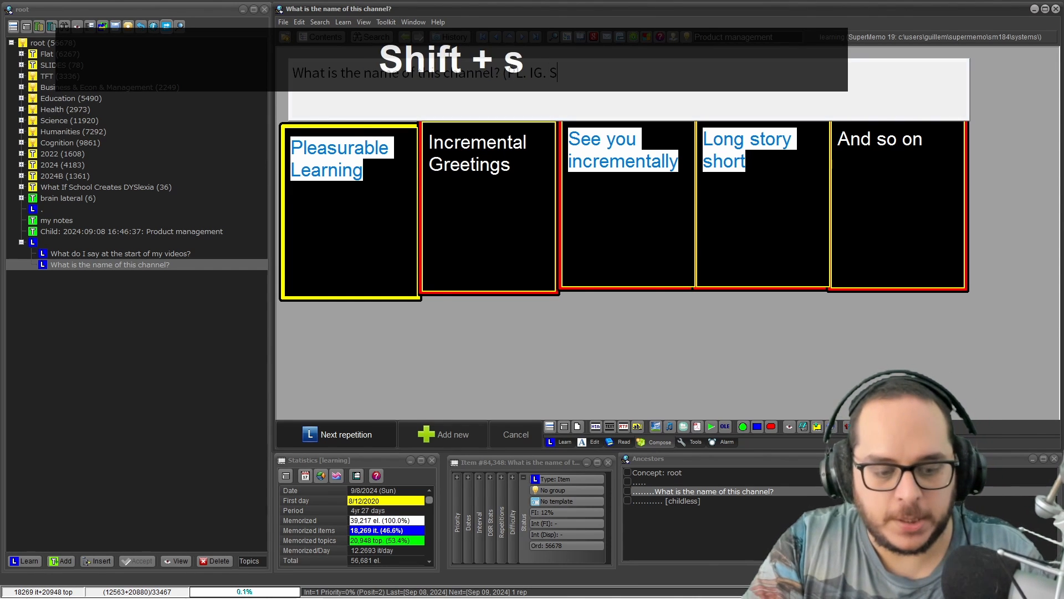
text(2, L)
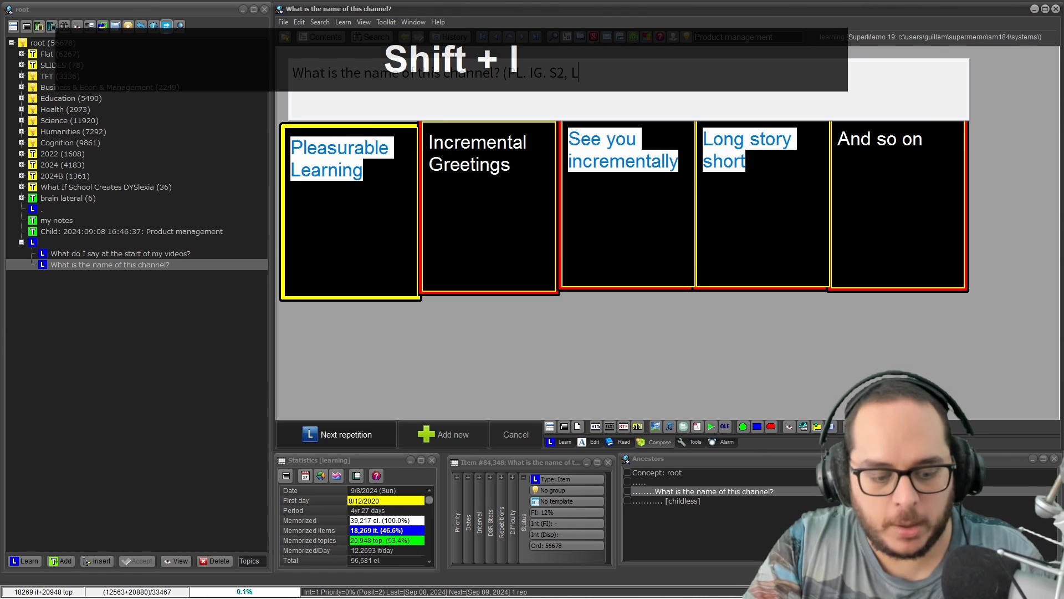
text(SS,)
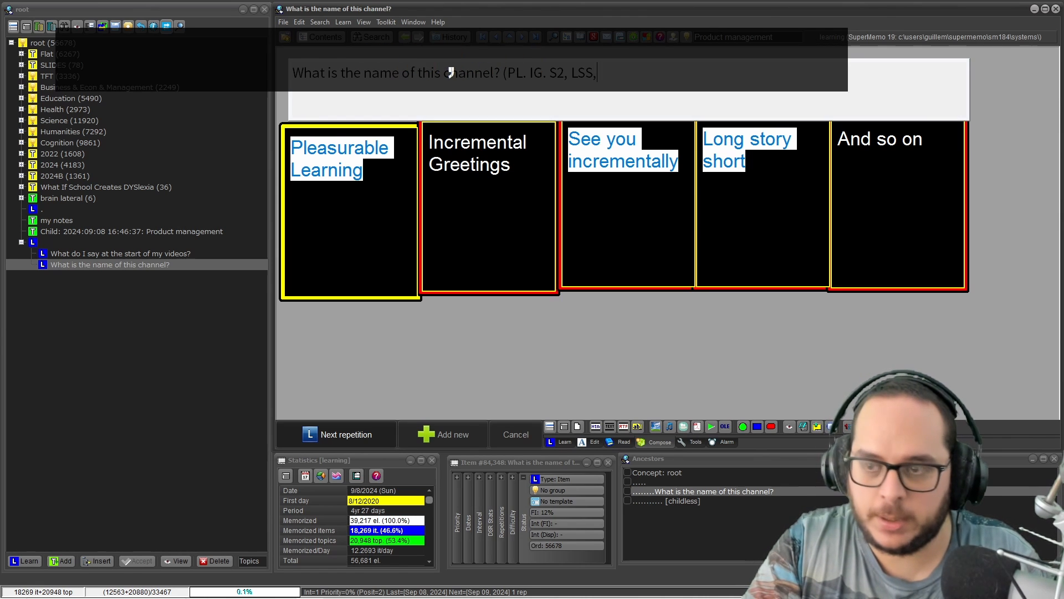
text( so on))
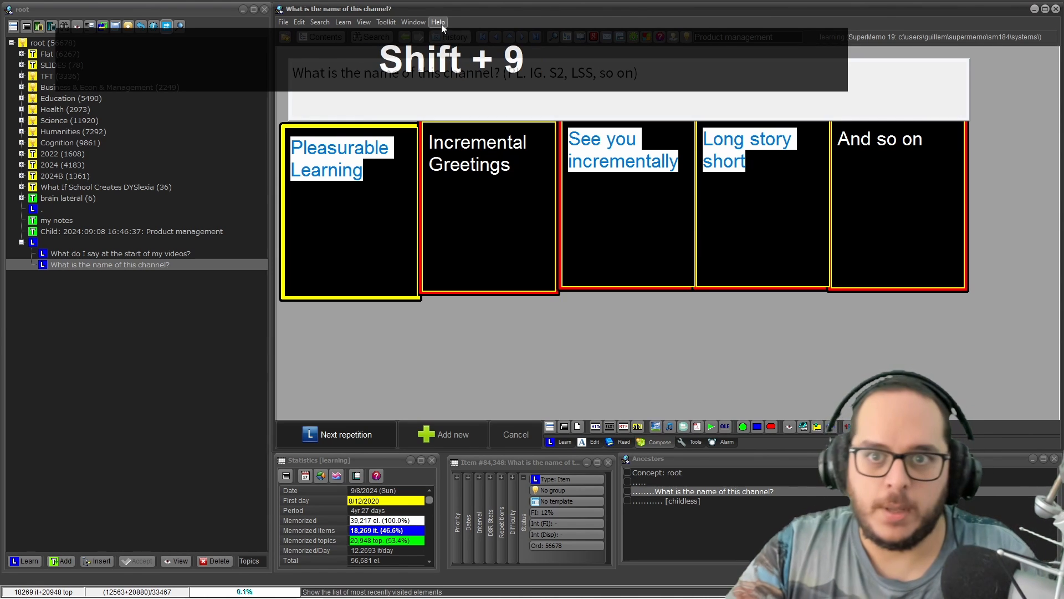
- Replace the period after "IG" in the question's abbreviation list with a comma and select the parenthesised list
click(458, 110)
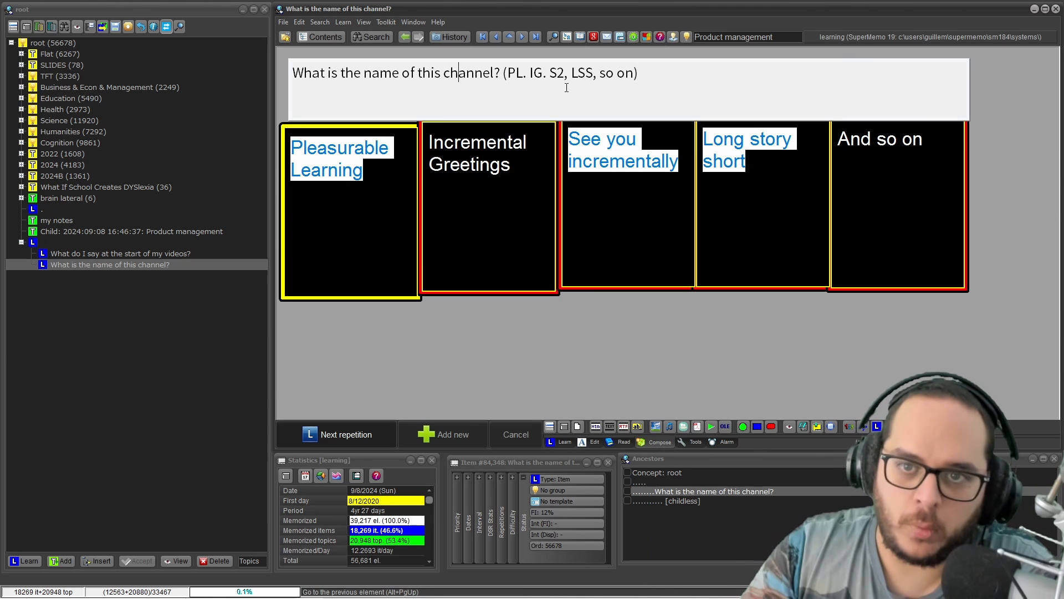
click(548, 70)
key(BackSpace)
text(,)
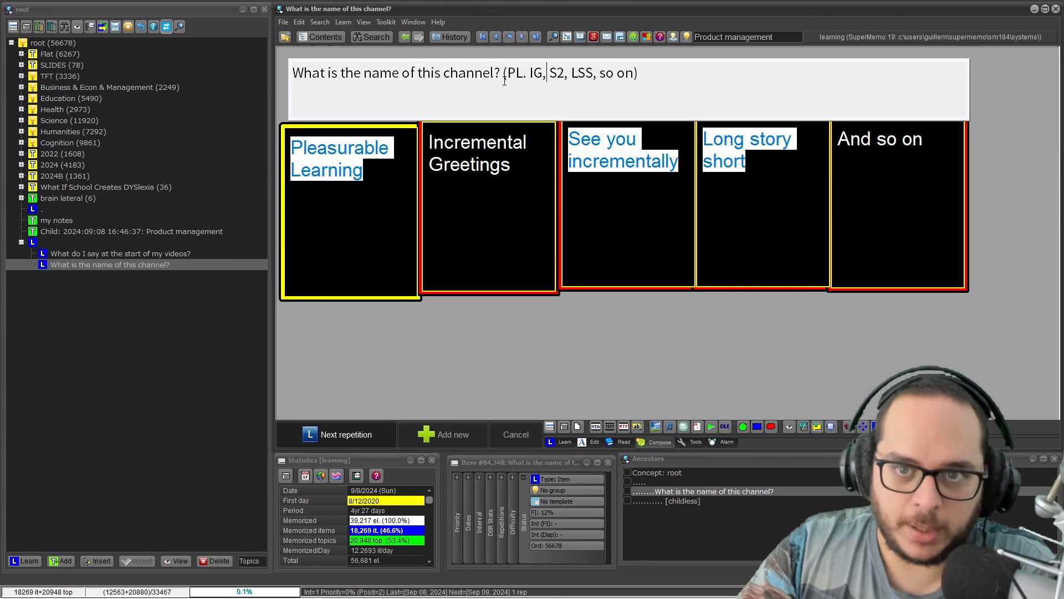
drag(504, 75, 635, 75)
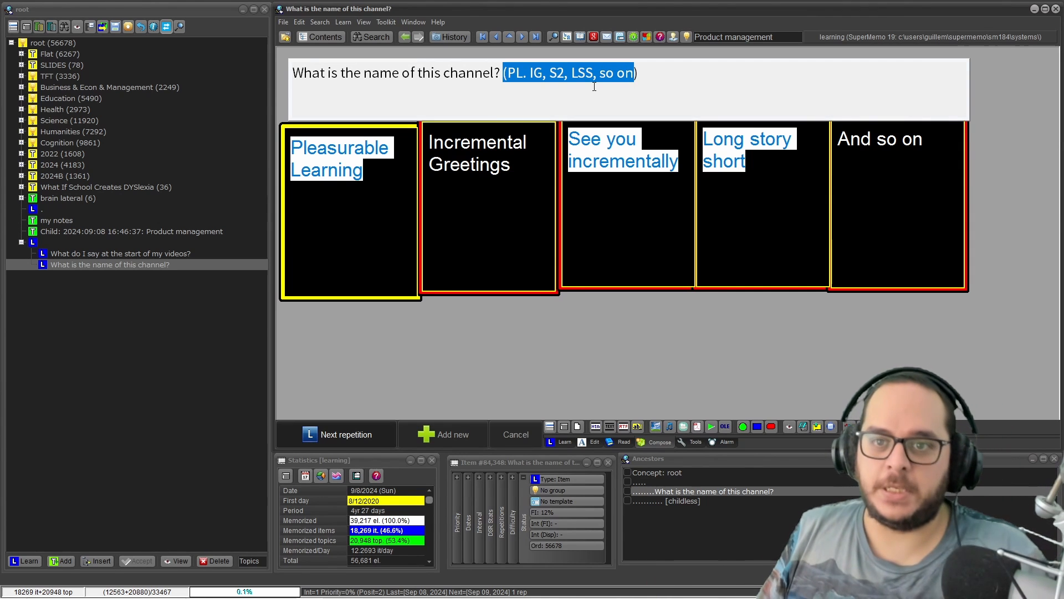